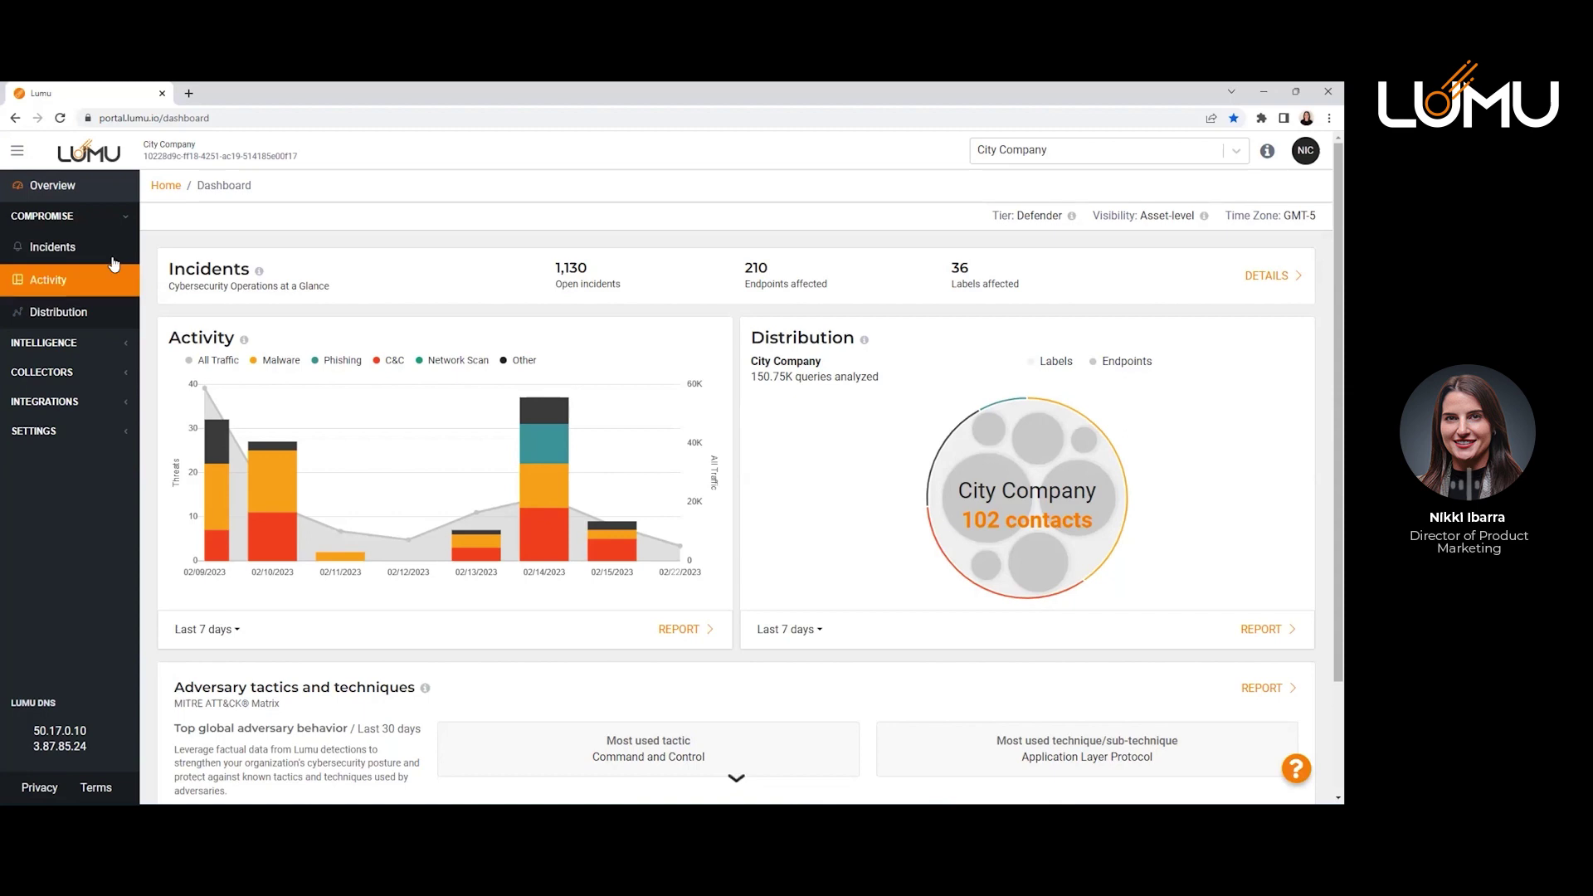
Open the jstrieb.github.io malware incident from the open incidents and expand the contacts of its affected endpoint.
left_click(90, 249)
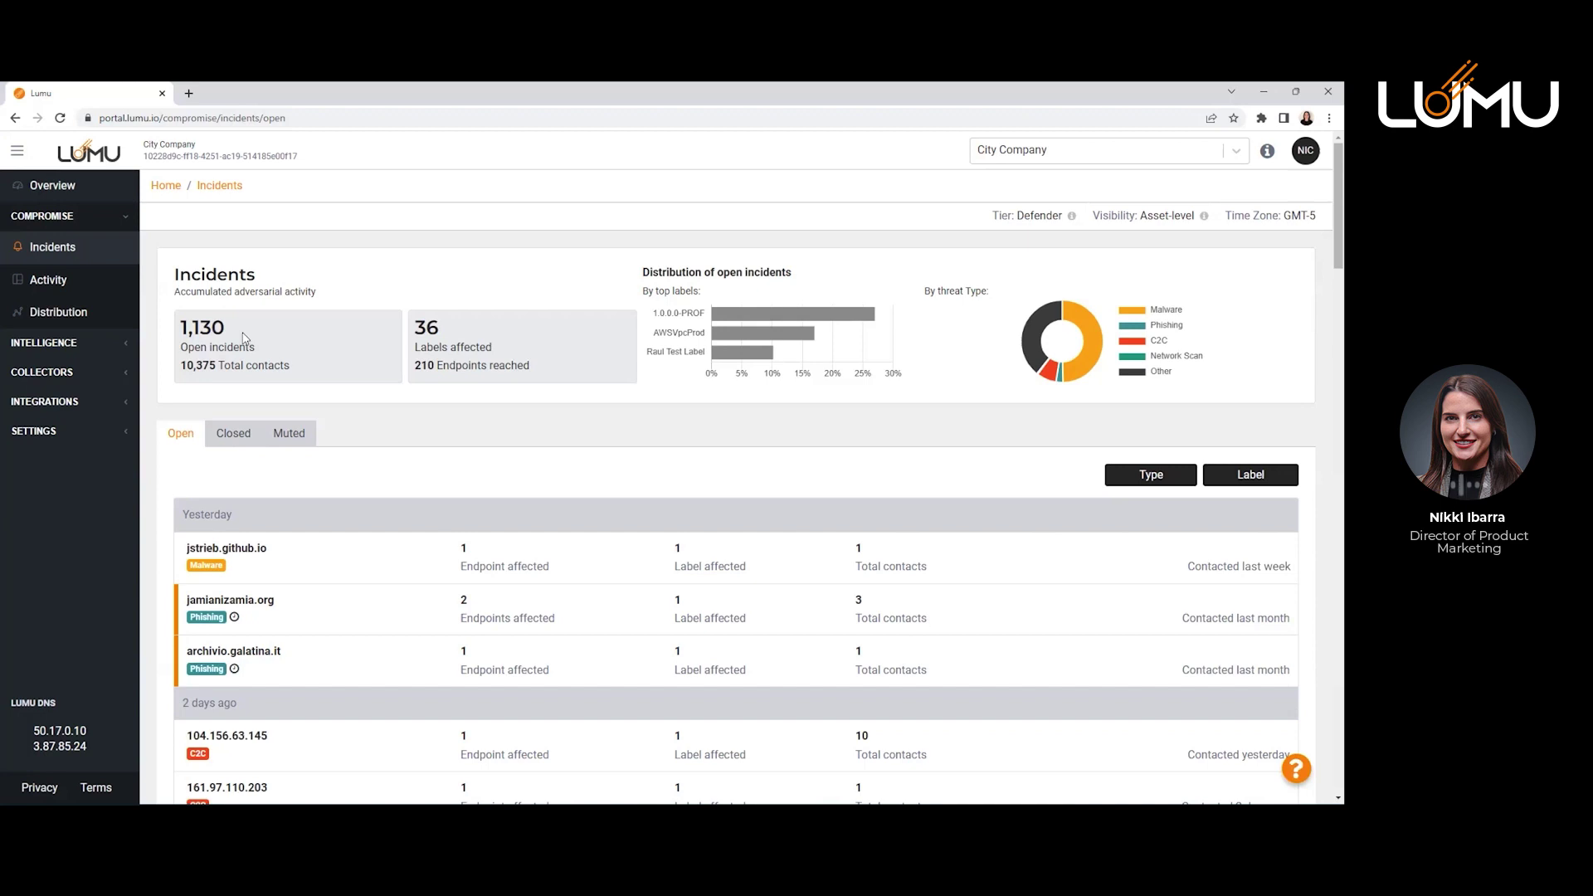
left_click(263, 560)
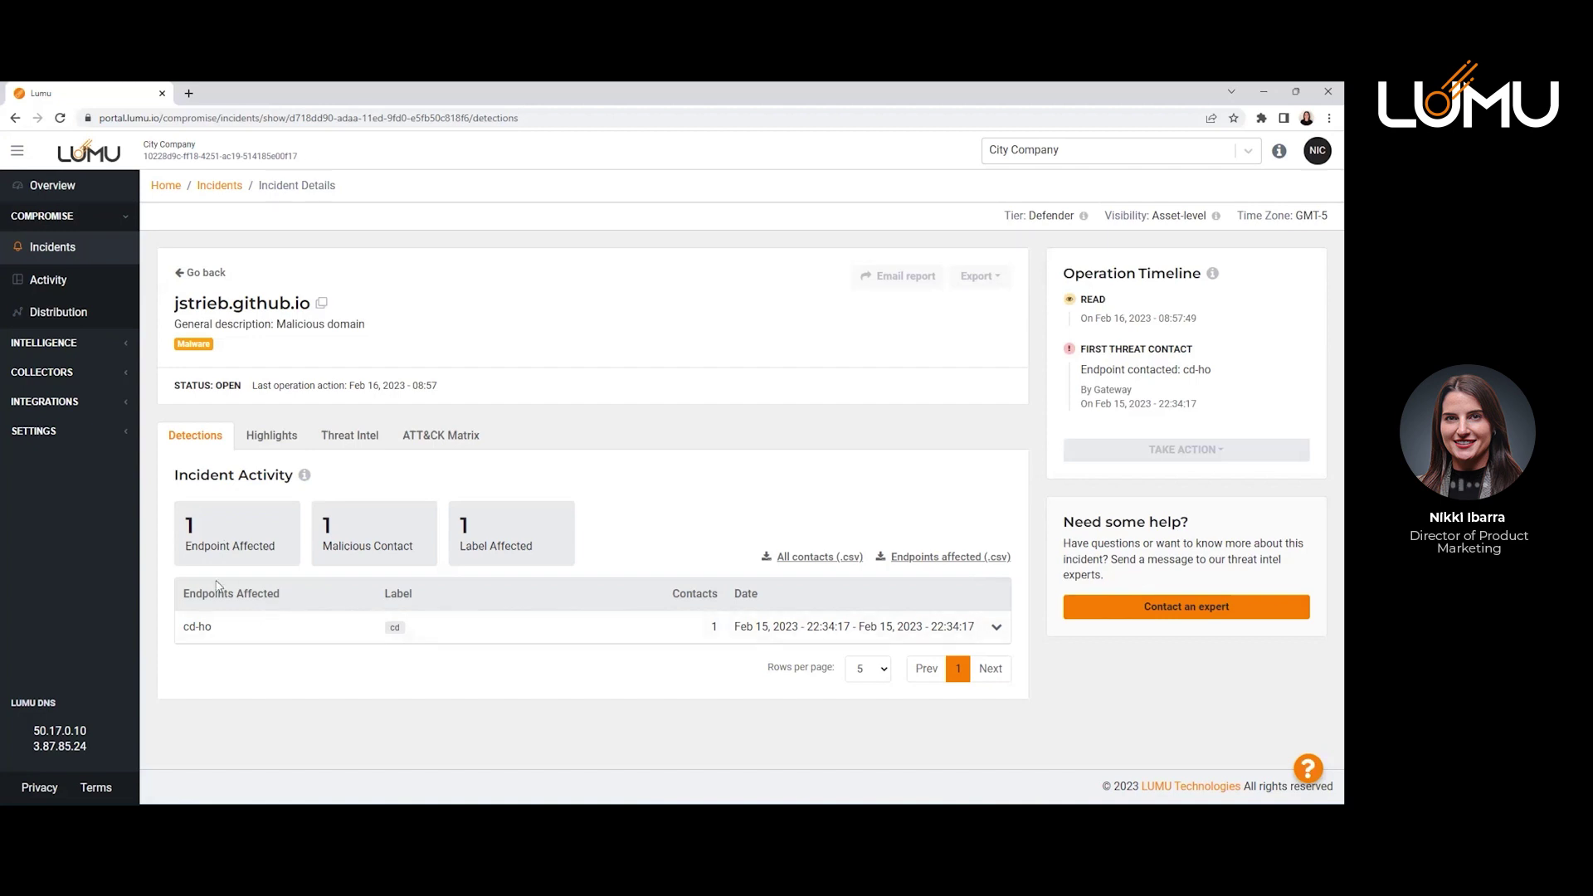
left_click(307, 635)
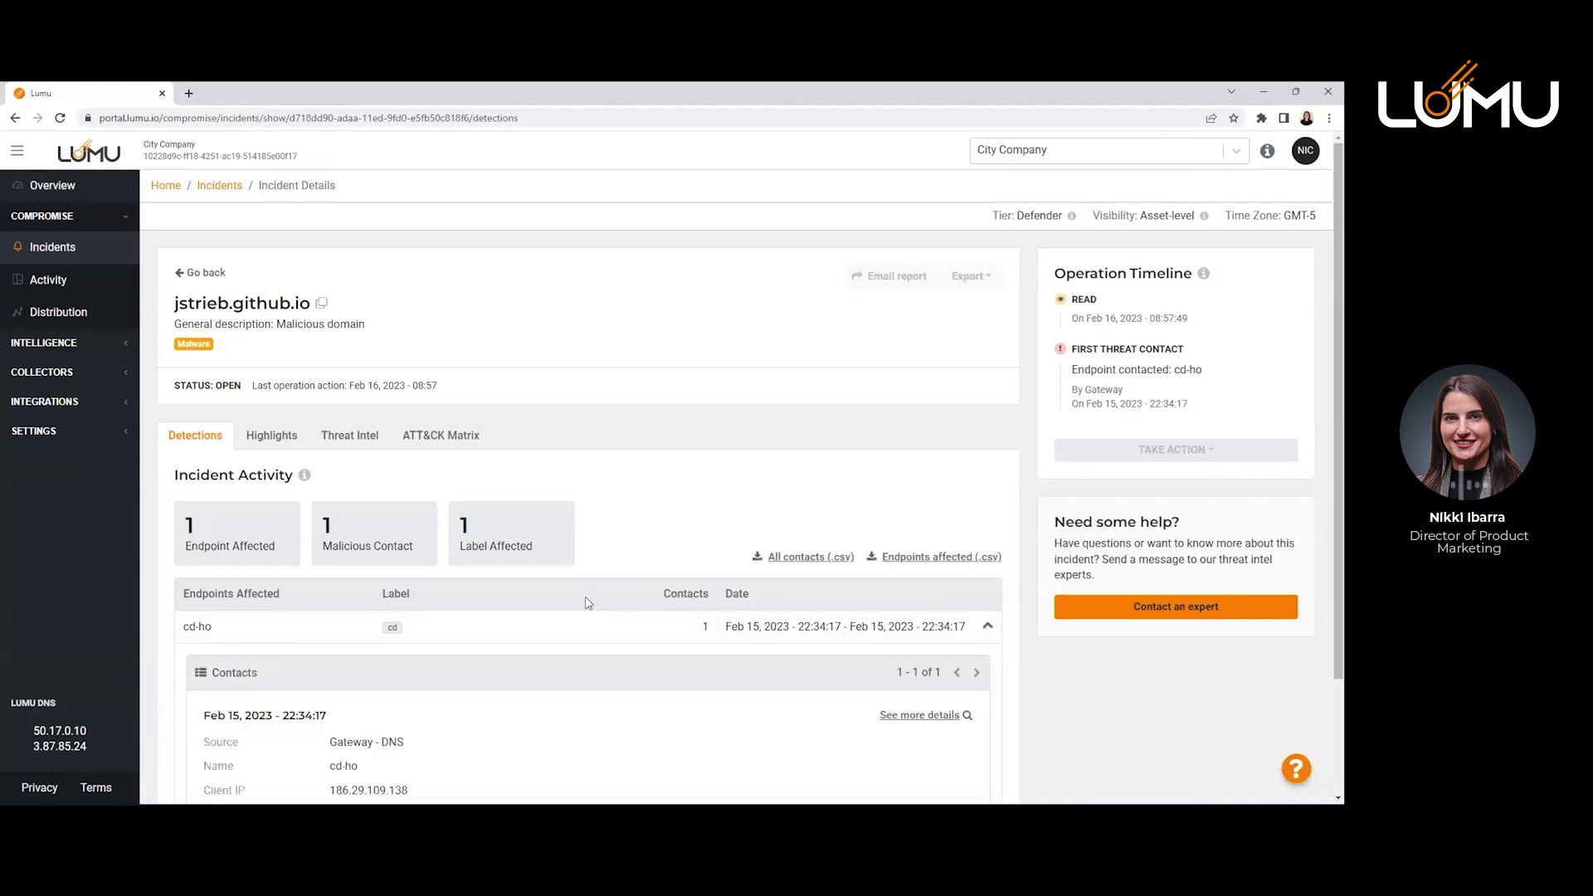
scroll(589, 603, "down", 1)
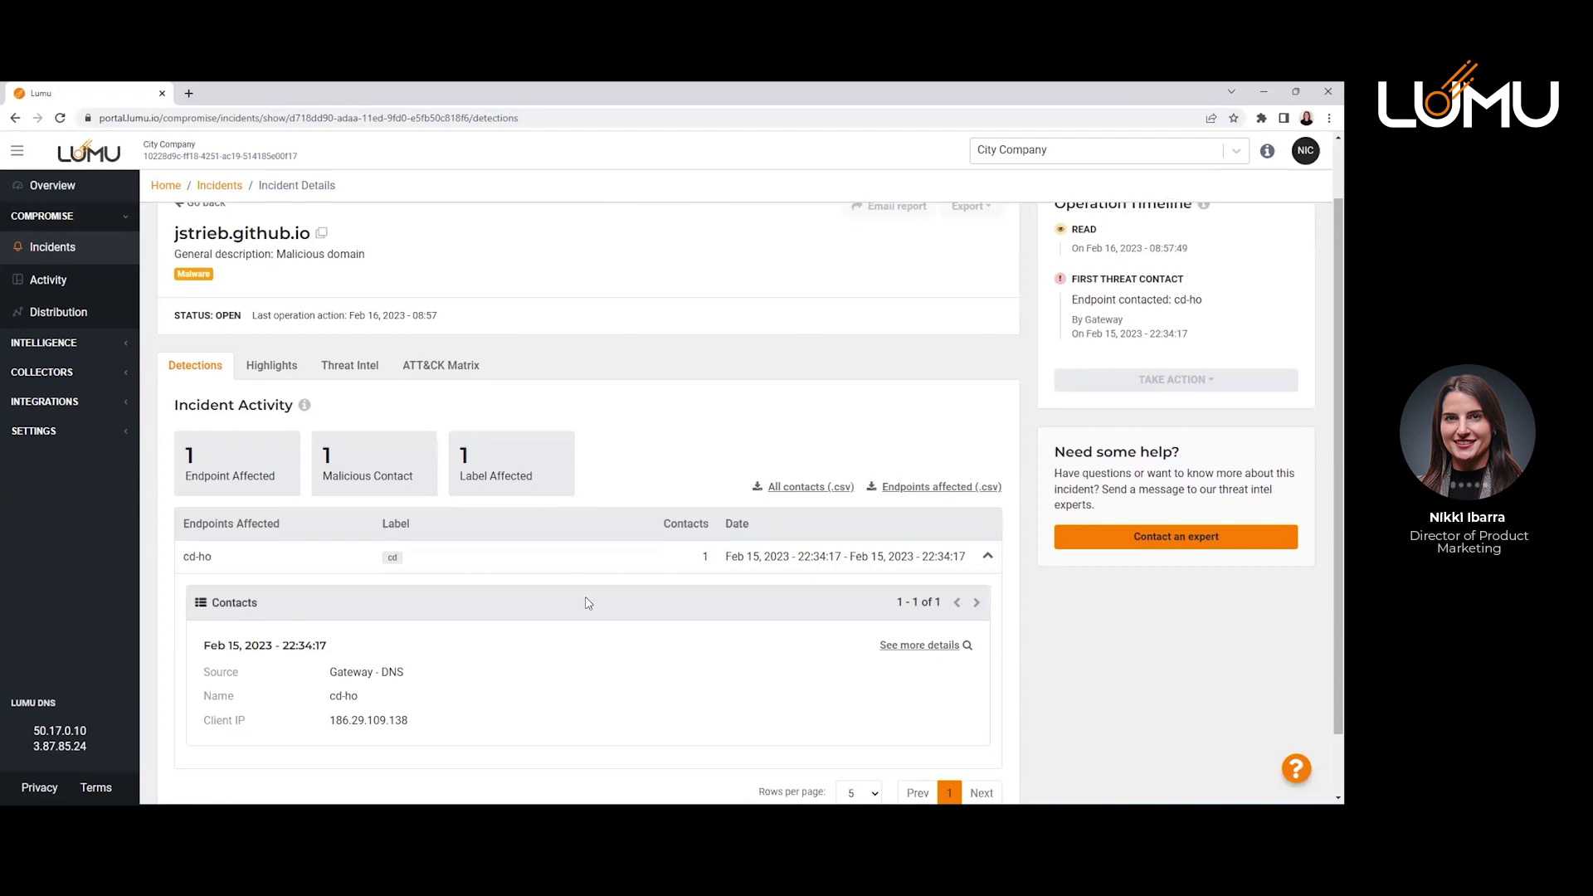
scroll(589, 603, "down", 1)
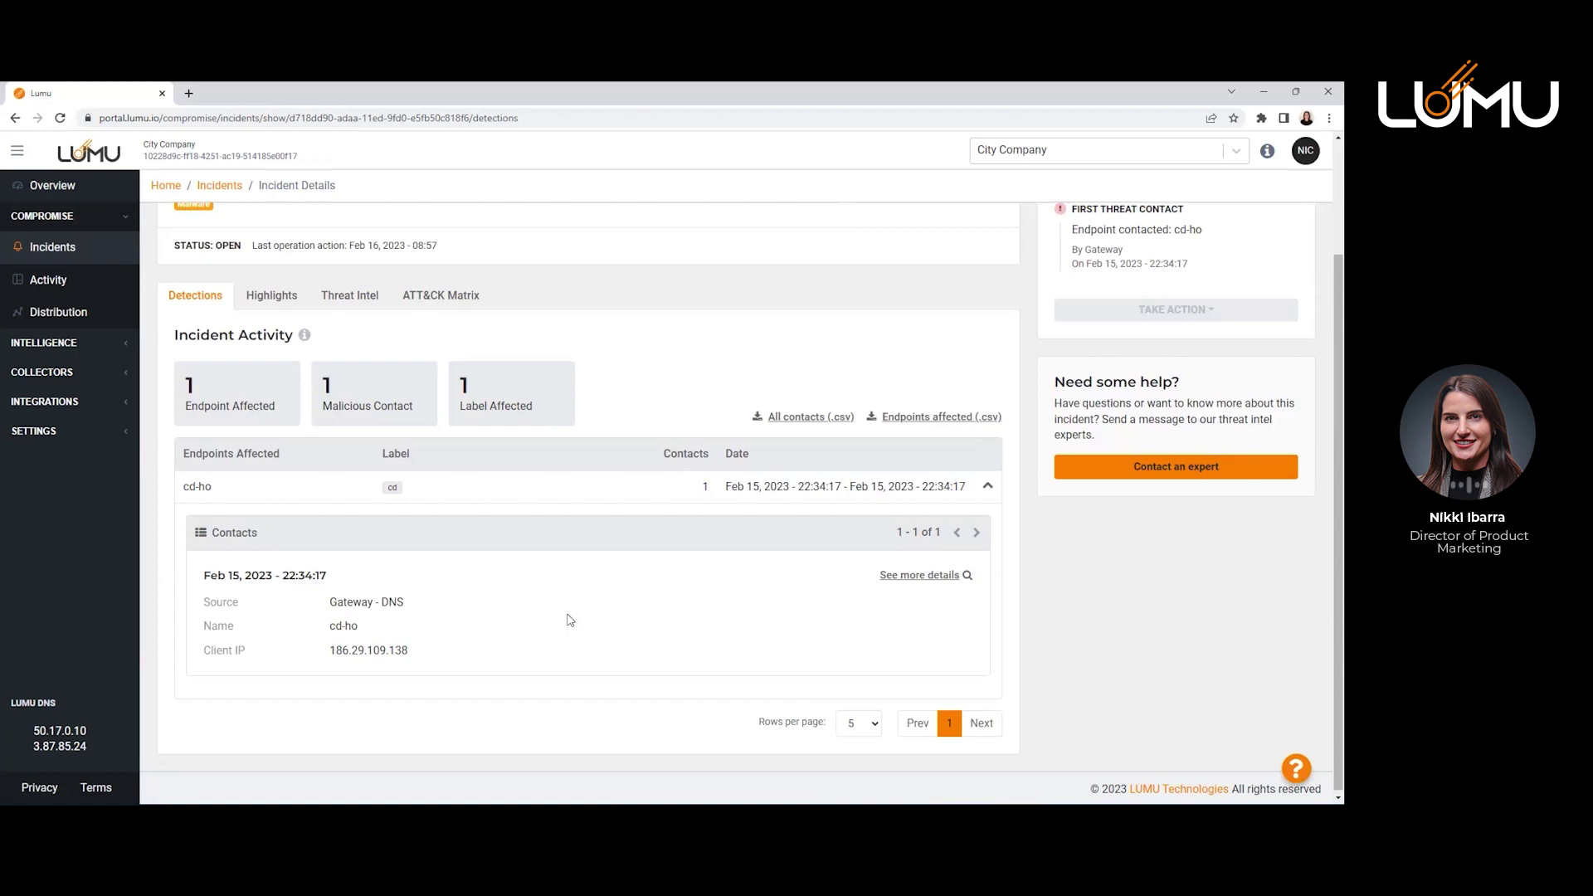
Read through the extra metadata of the endpoint's contact down to its end and close it.
left_click(927, 585)
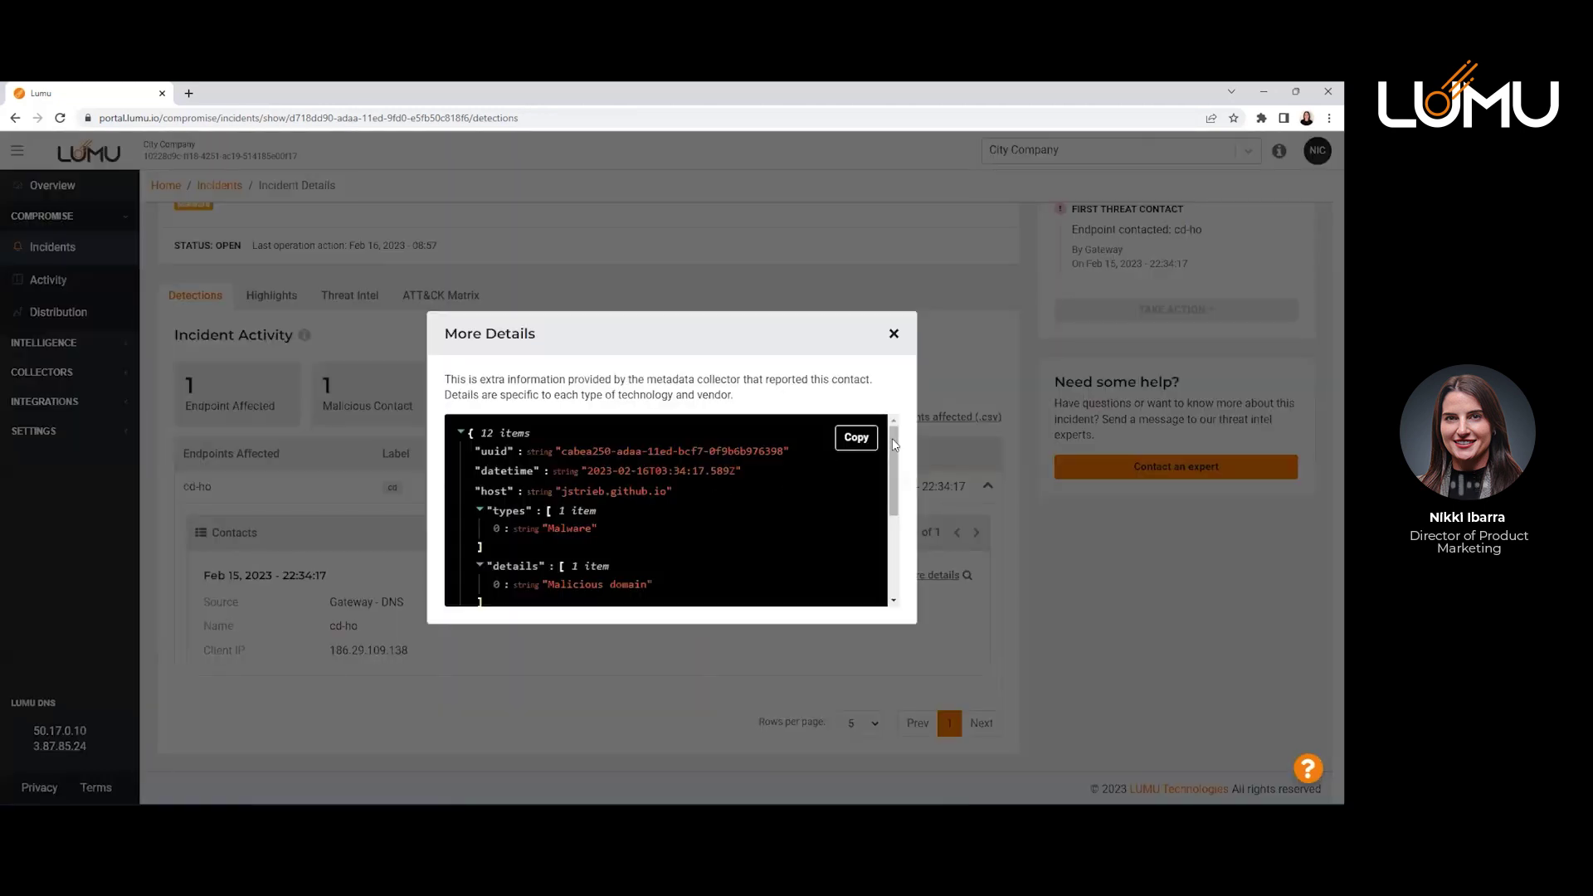
left_click_drag(894, 445, 894, 528)
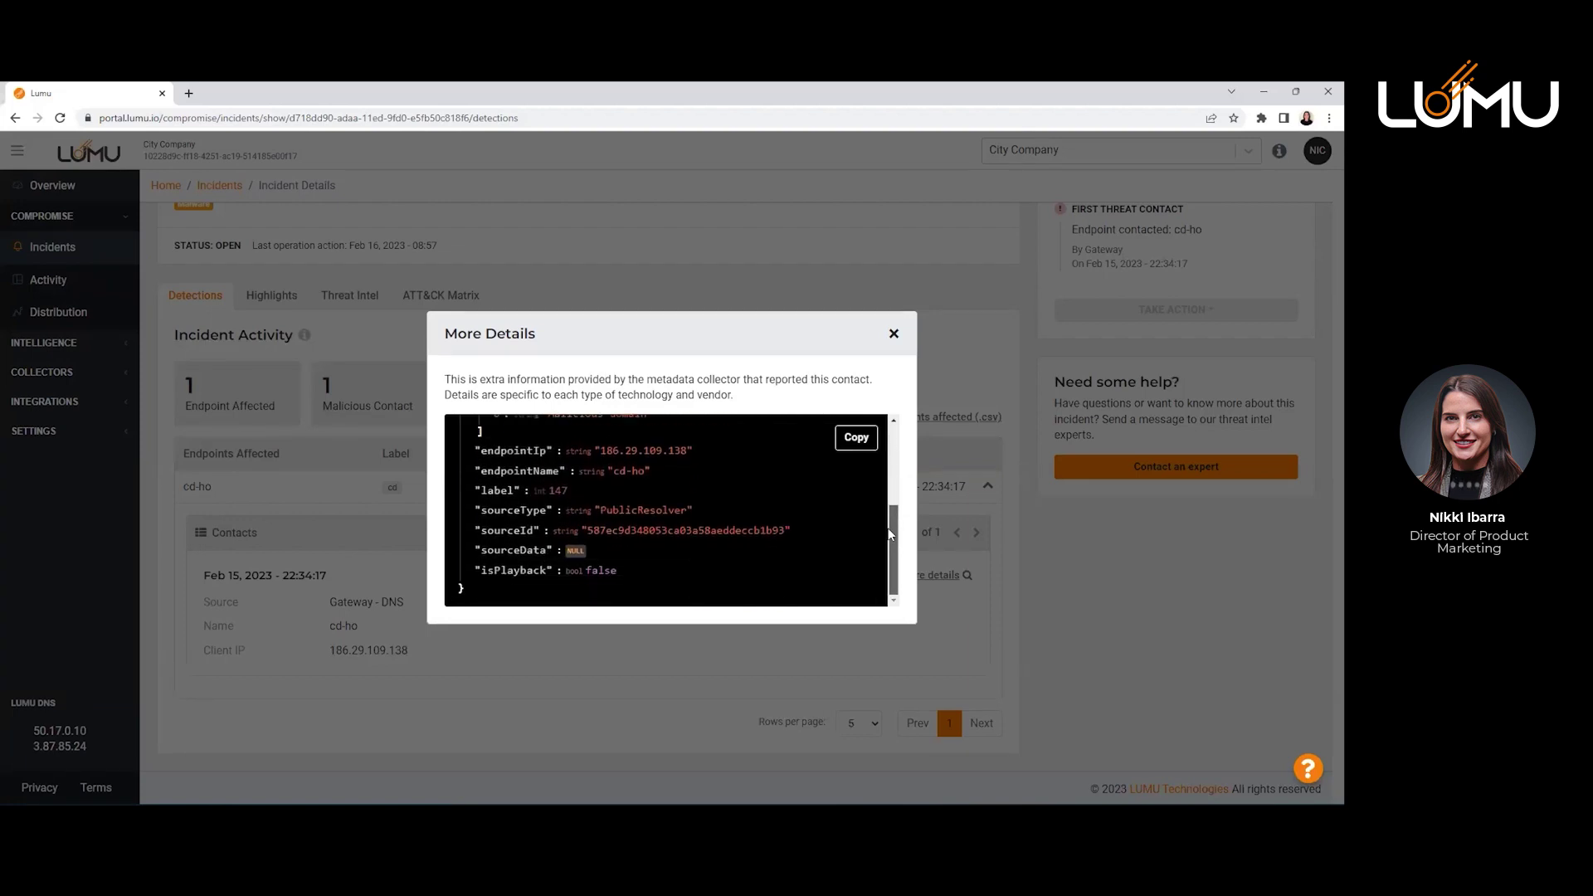
left_click(896, 333)
scroll(408, 664, "up", 2)
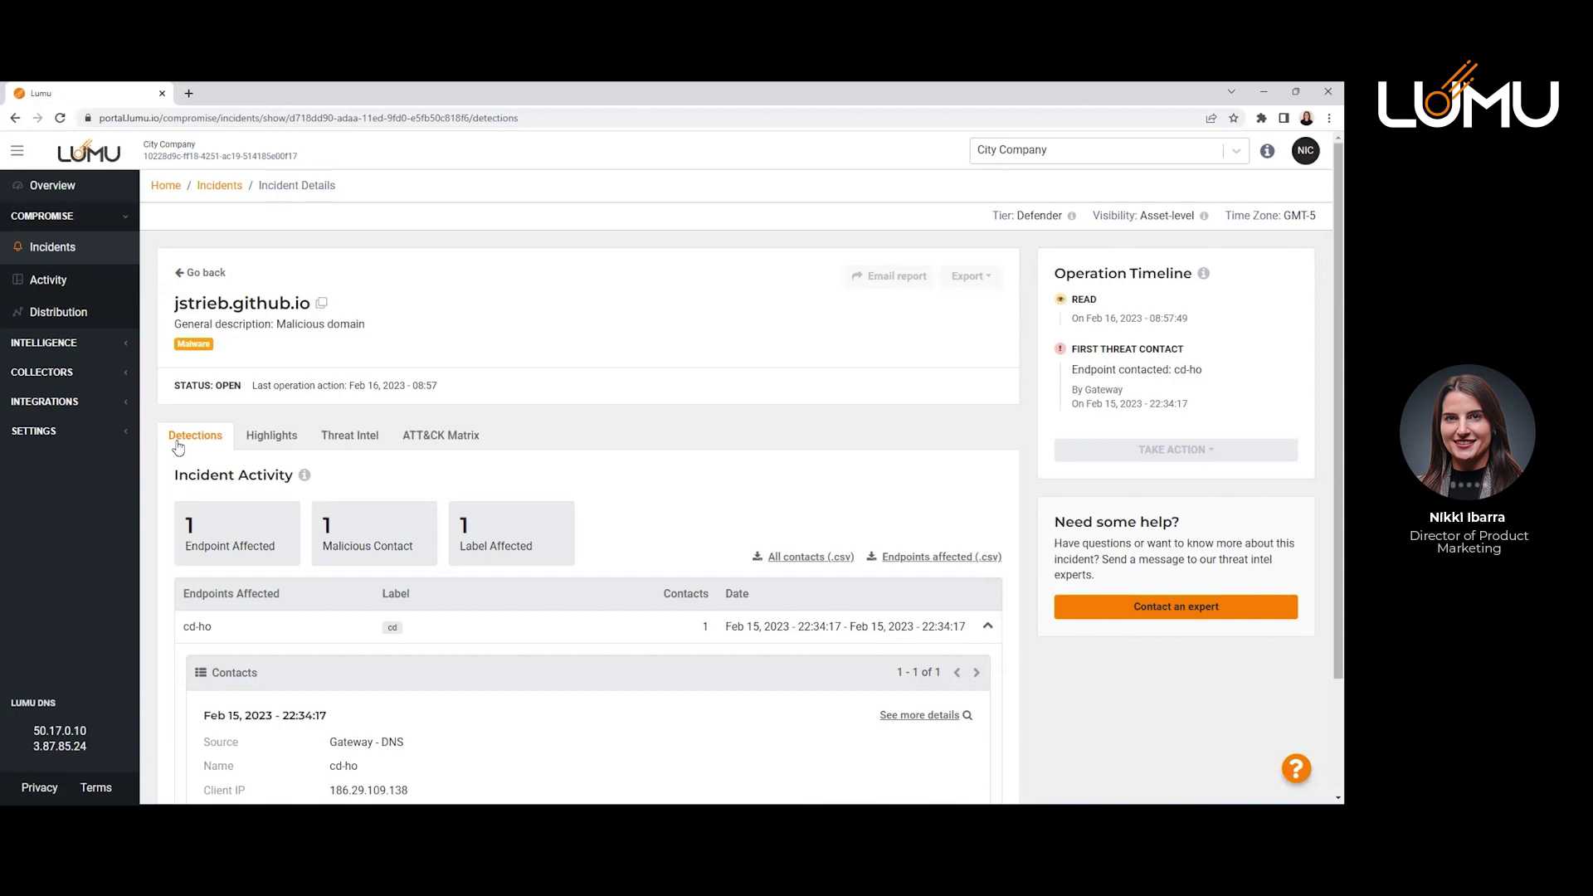
Examine the incident's highlights, from the summary and labels affected through attack distribution and compromise radar to the Spambox section.
left_click(286, 446)
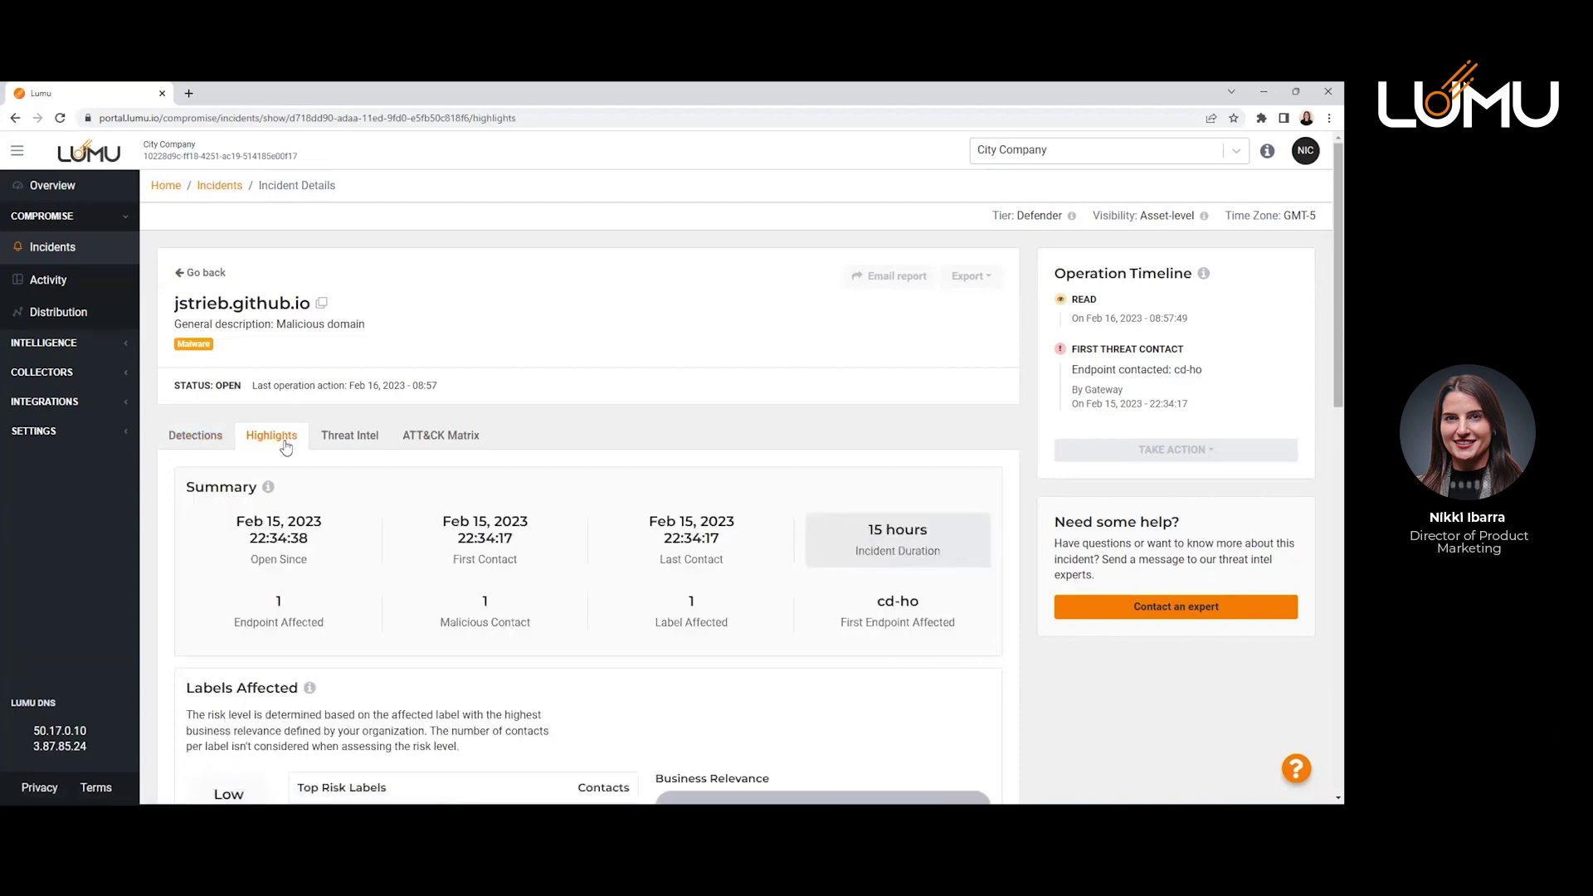
scroll(378, 499, "down", 1)
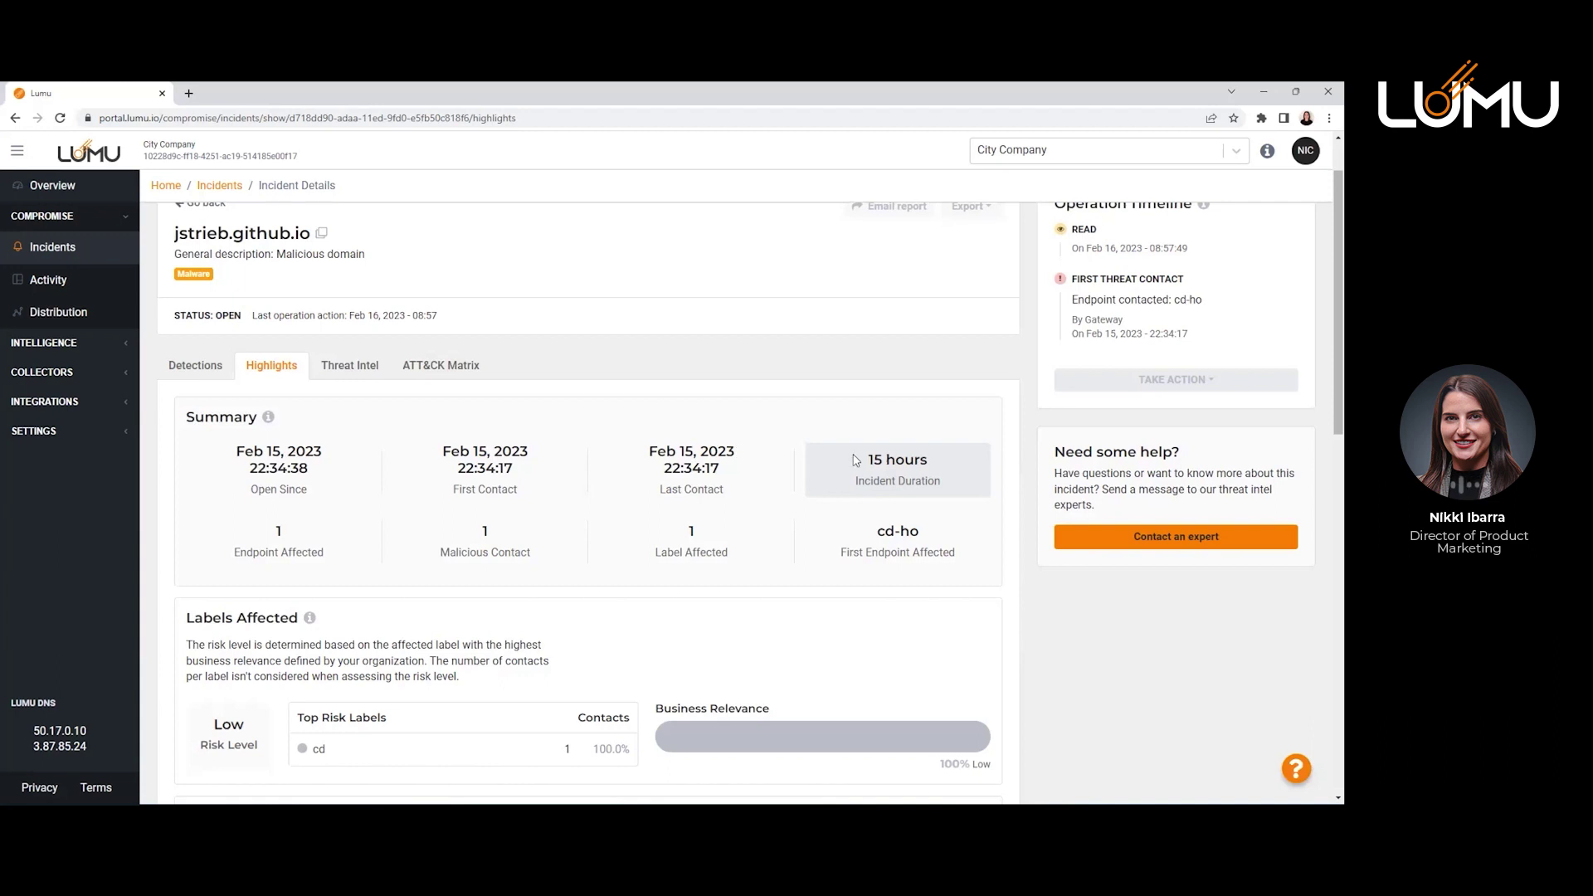
scroll(860, 455, "down", 2)
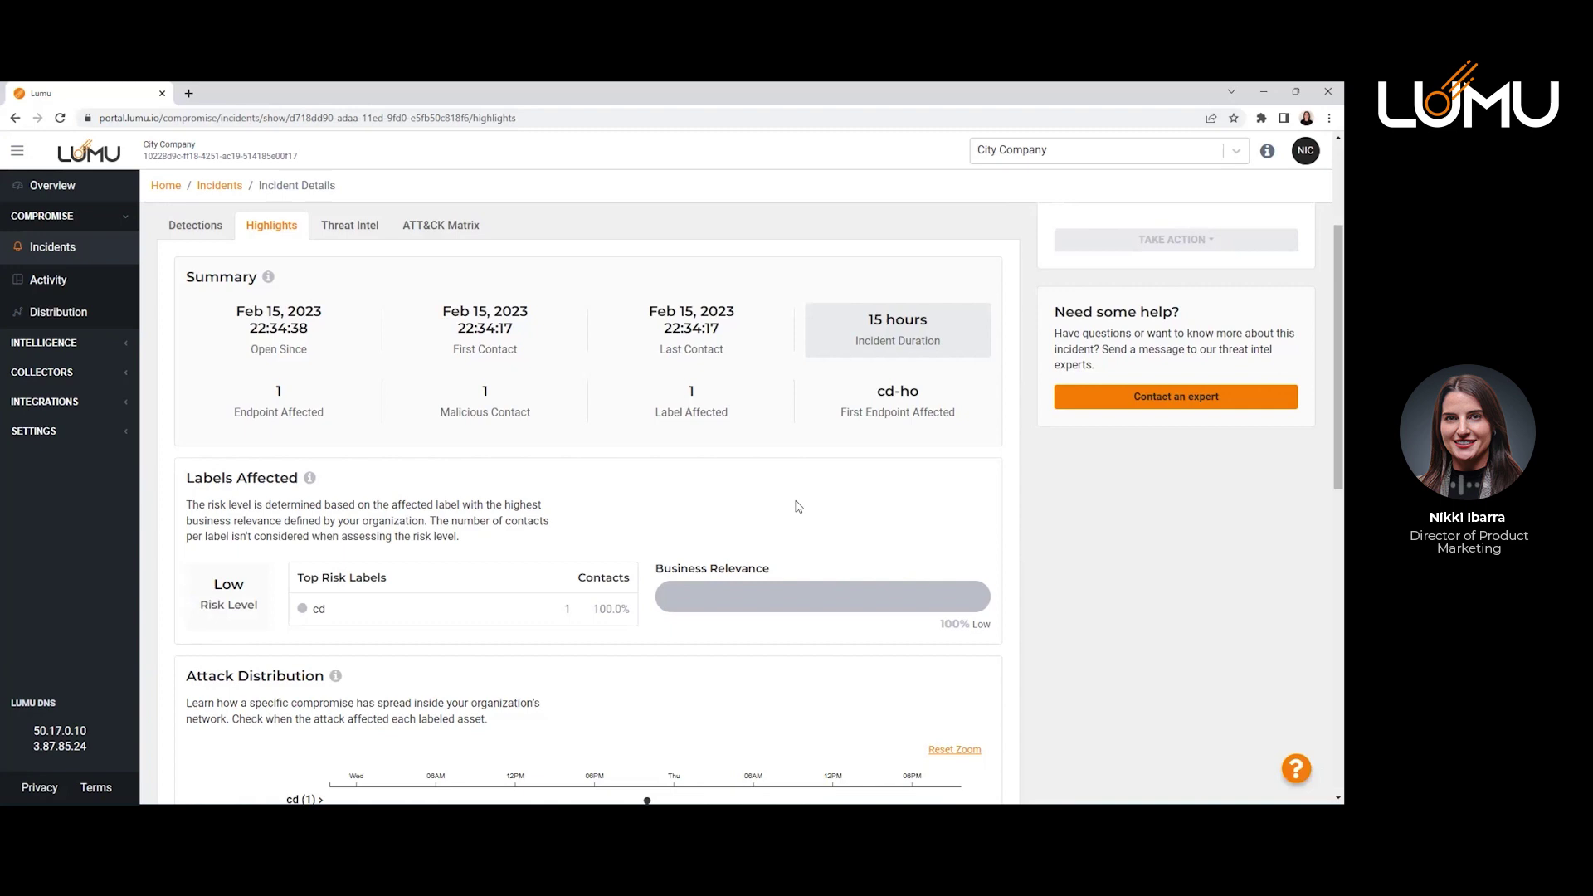
scroll(799, 507, "down", 1)
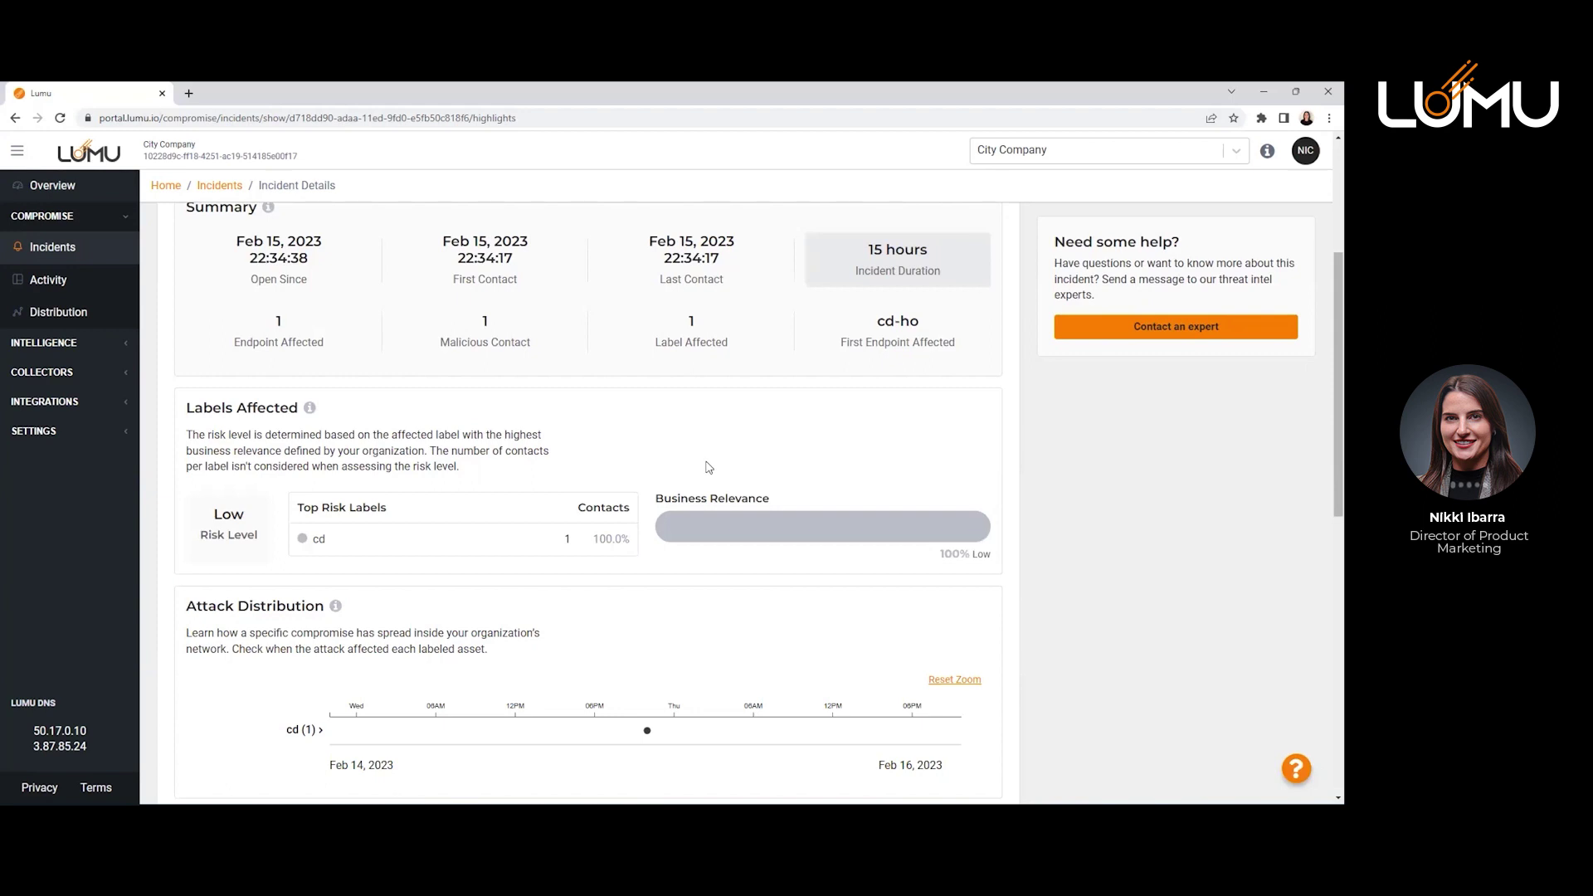
scroll(707, 468, "down", 2)
scroll(705, 462, "down", 1)
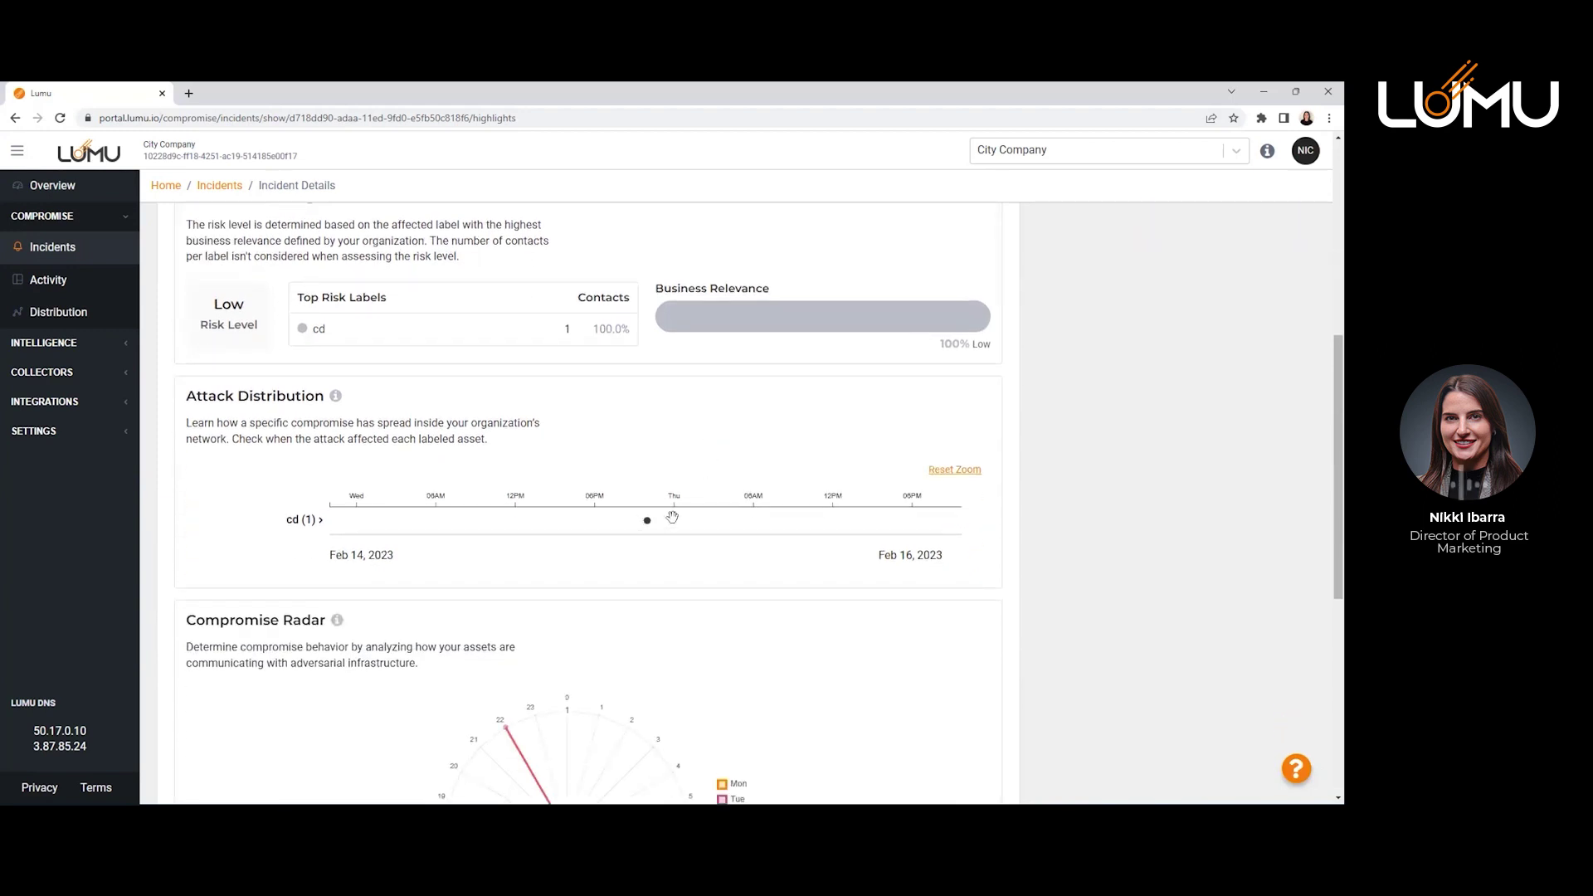
scroll(671, 519, "down", 1)
scroll(1051, 586, "down", 3)
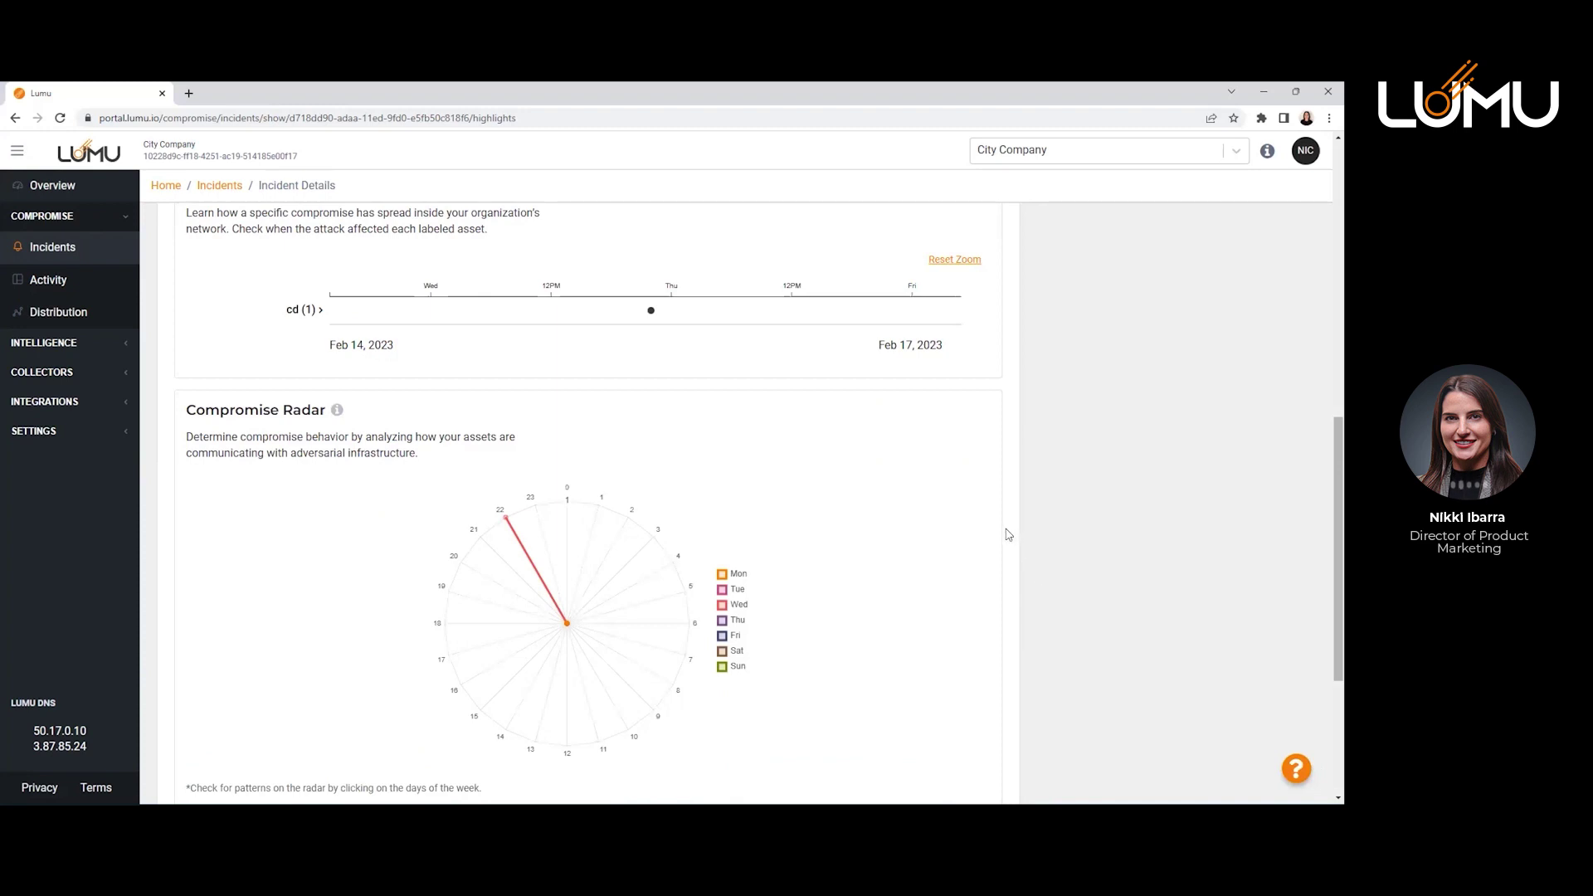
scroll(1008, 535, "down", 3)
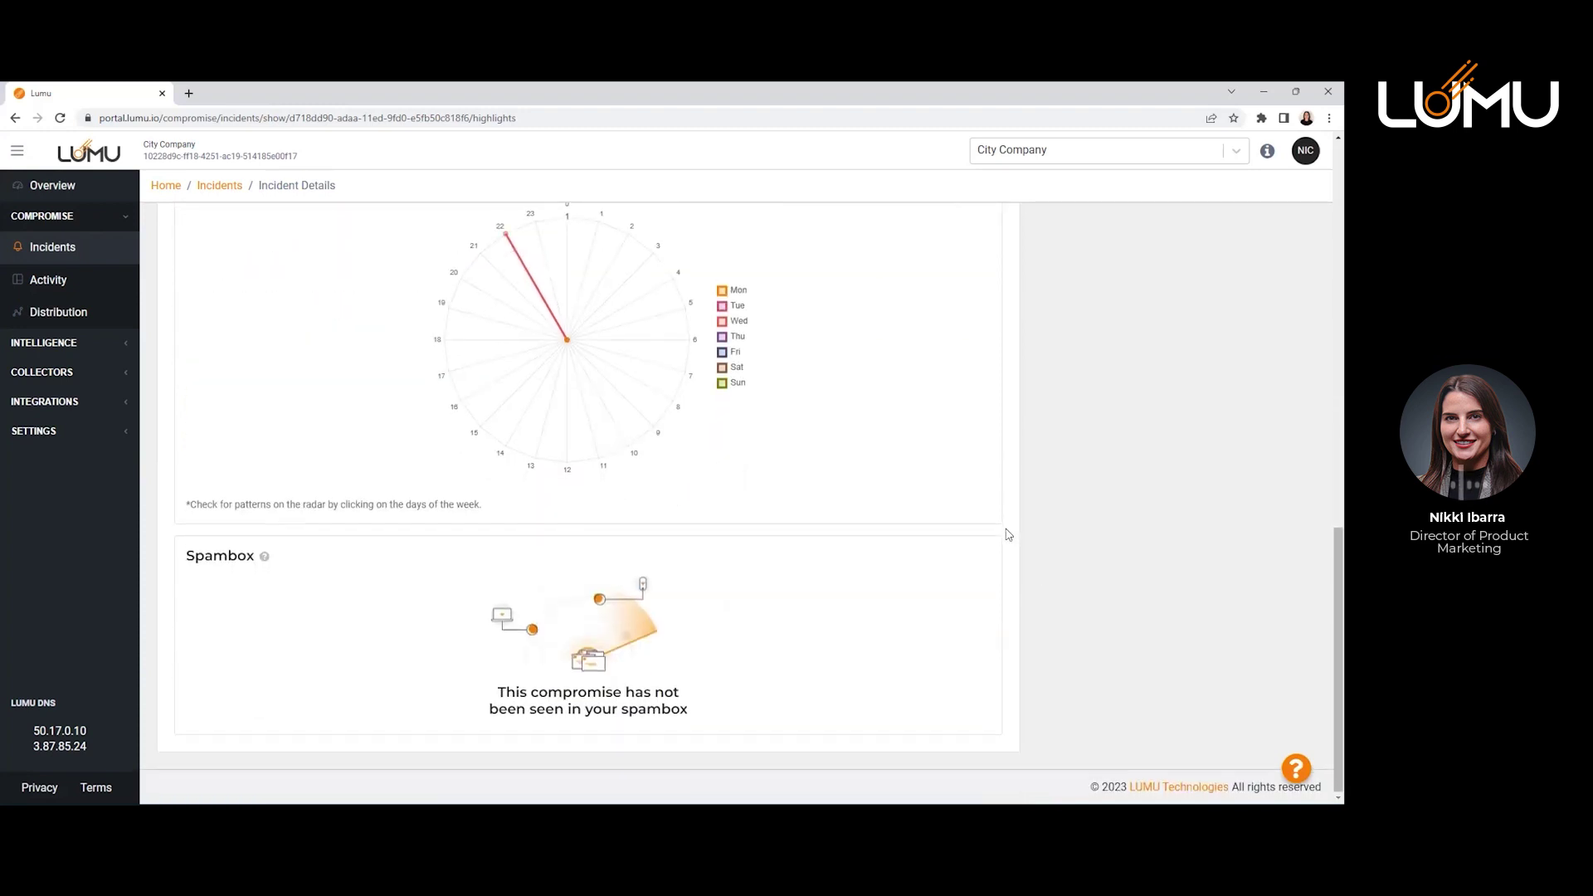
scroll(1009, 536, "up", 6)
scroll(1008, 535, "up", 5)
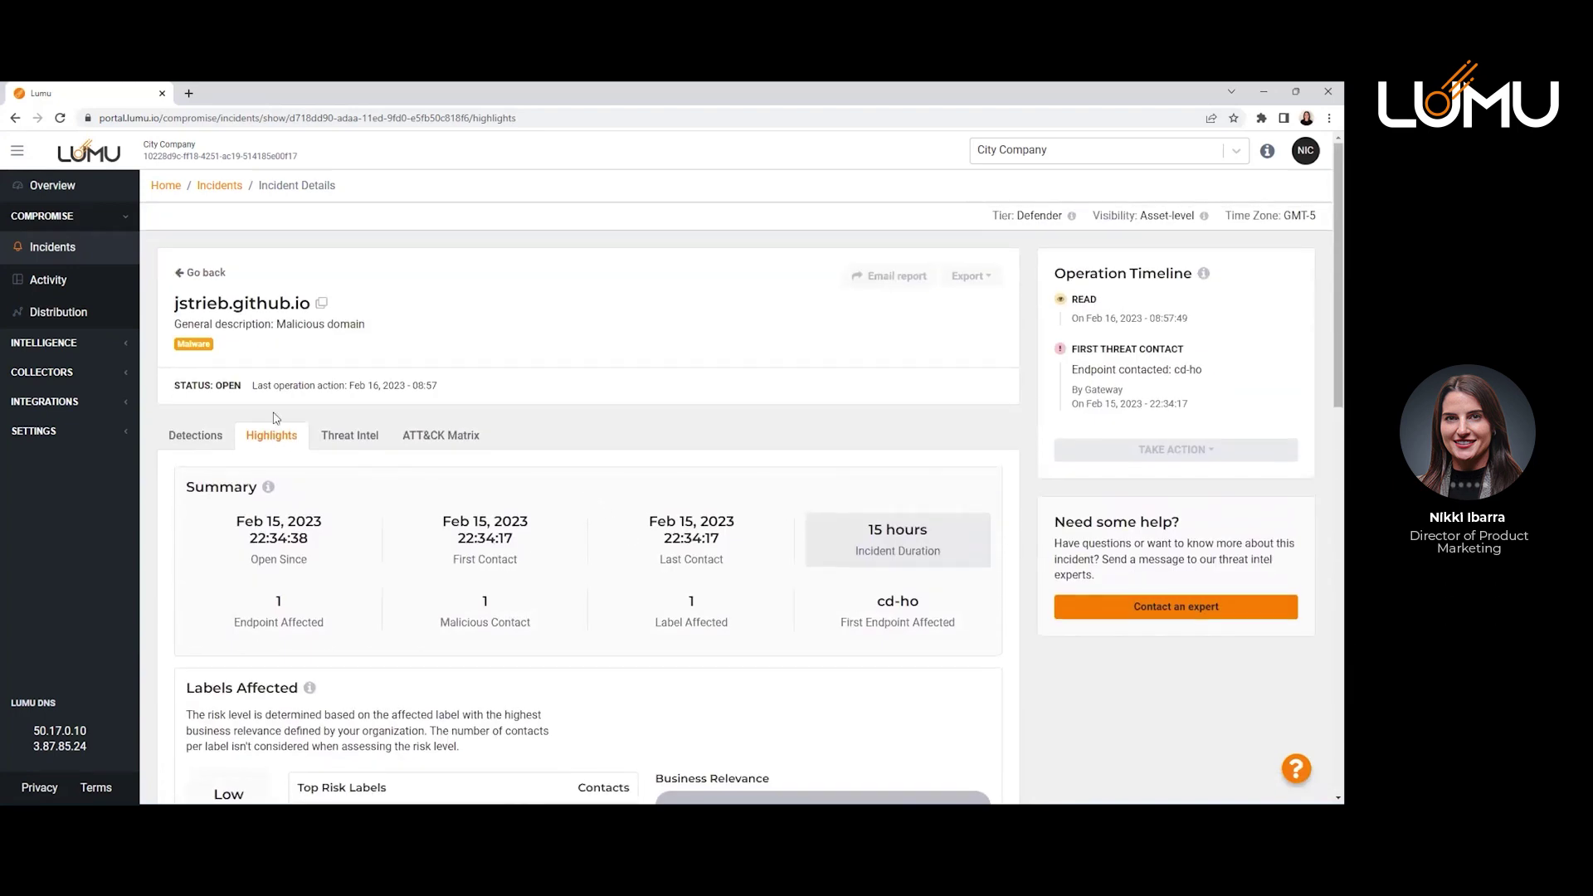
Review the incident's threat intelligence, covering threat triggers, related files and related resources.
left_click(336, 444)
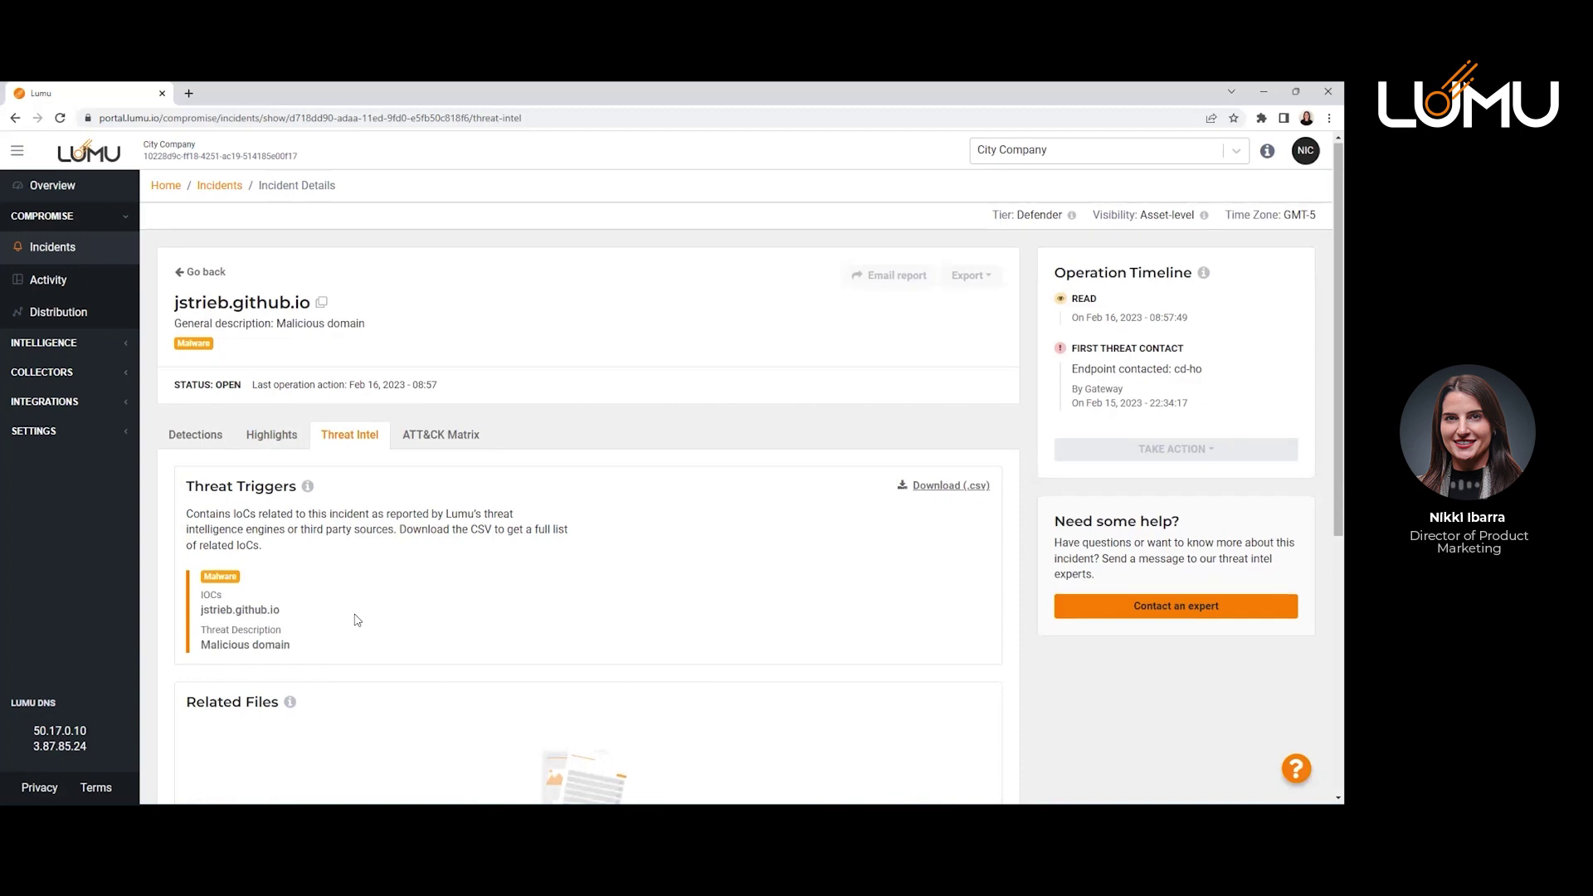
scroll(357, 621, "down", 2)
scroll(357, 620, "down", 3)
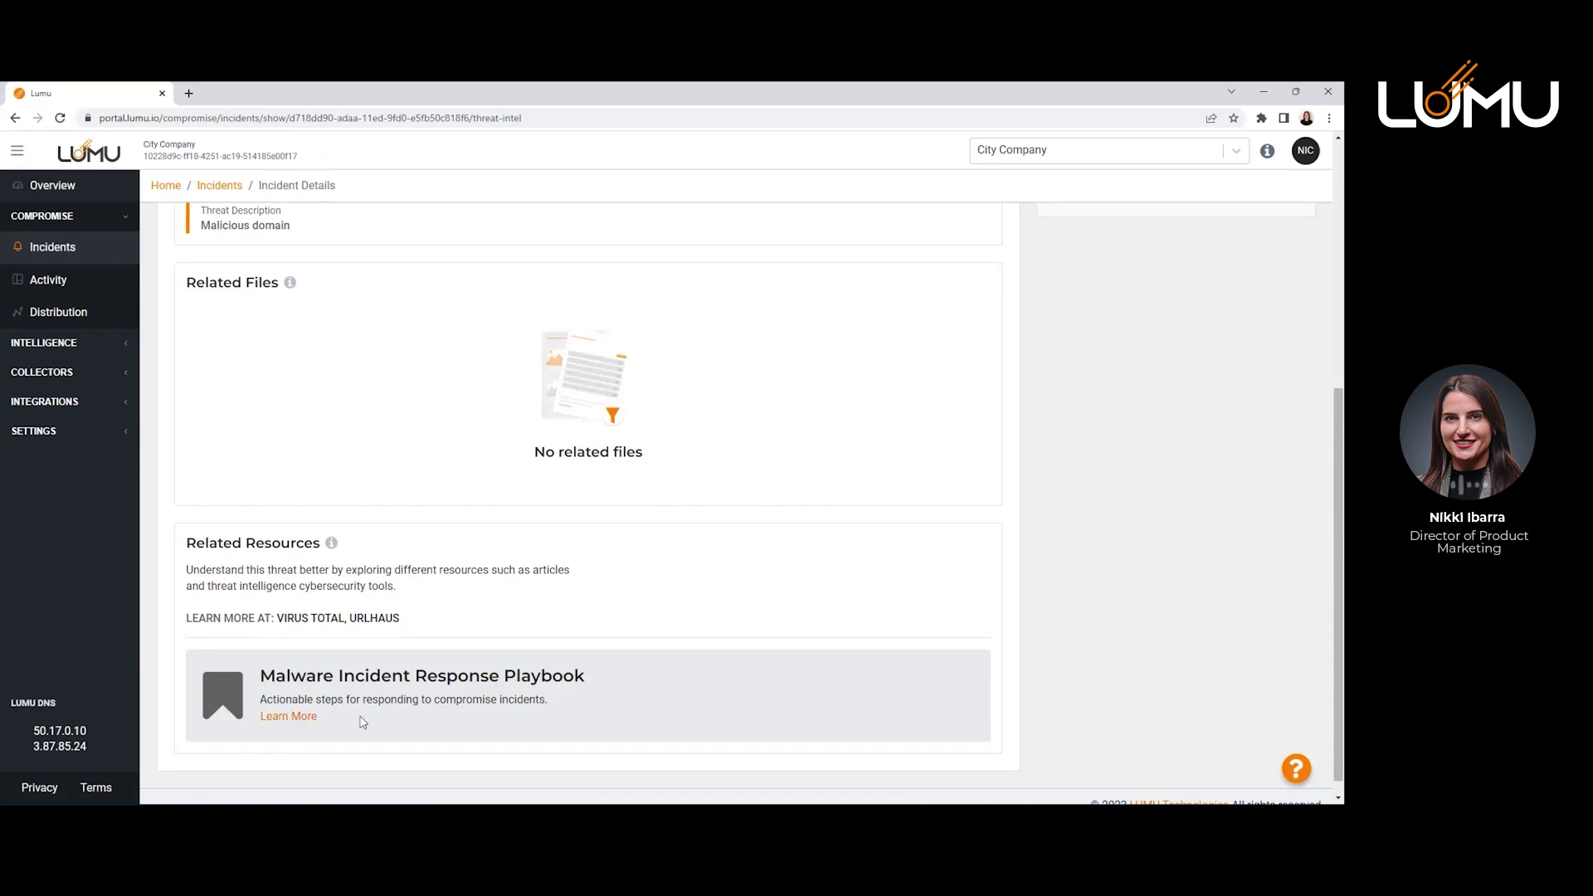
scroll(578, 471, "up", 3)
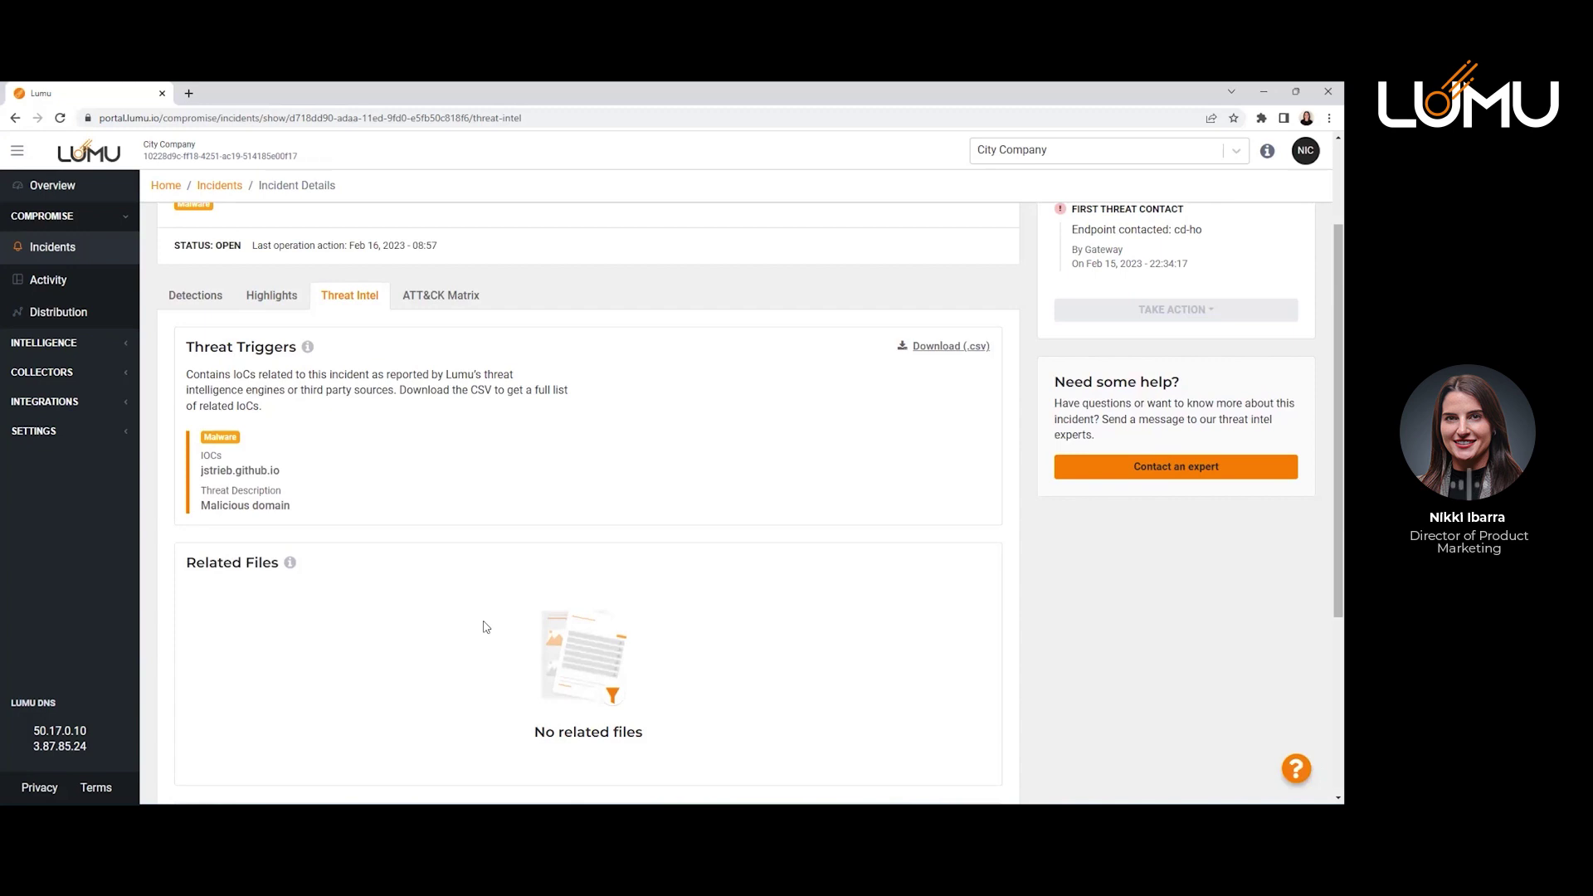
scroll(486, 626, "up", 2)
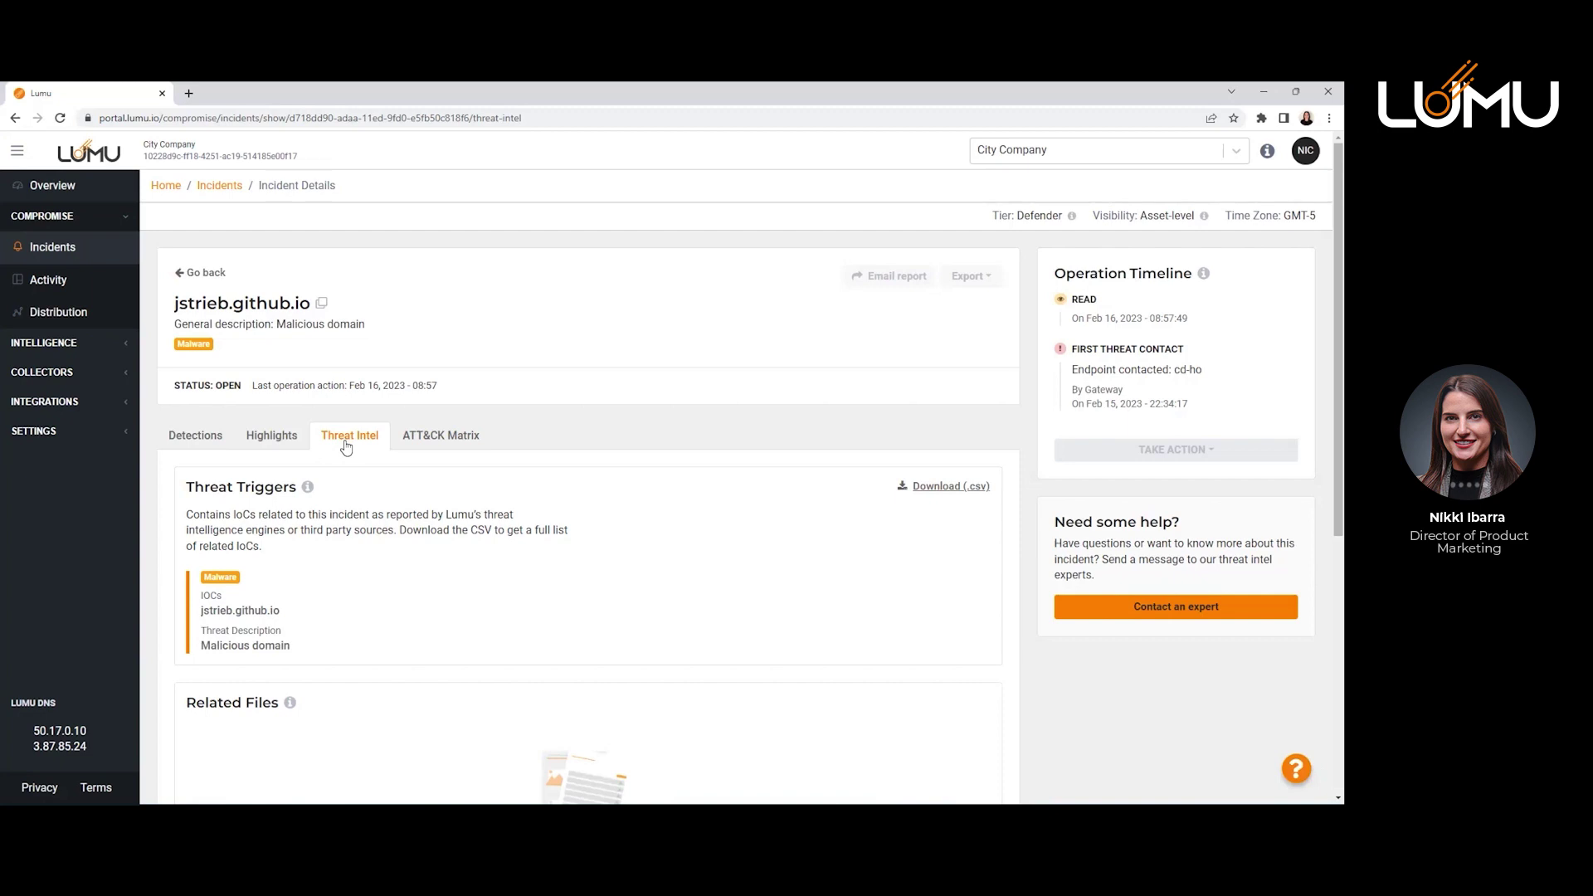
Check the incident's MITRE ATT&CK matrix and return to the list of open incidents.
left_click(441, 448)
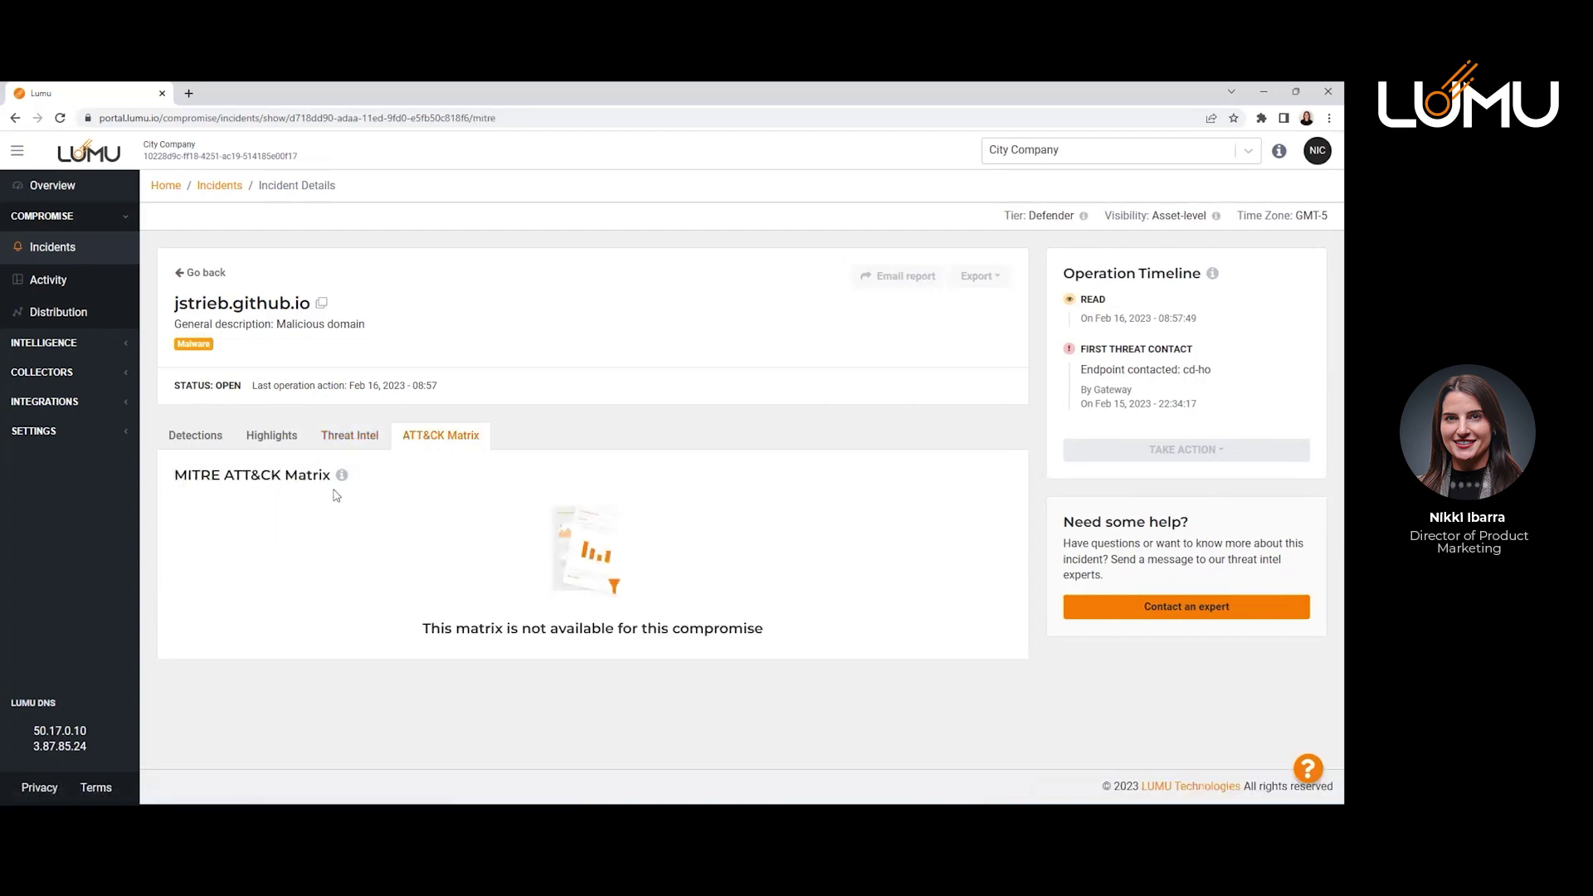
mouse_move(341, 488)
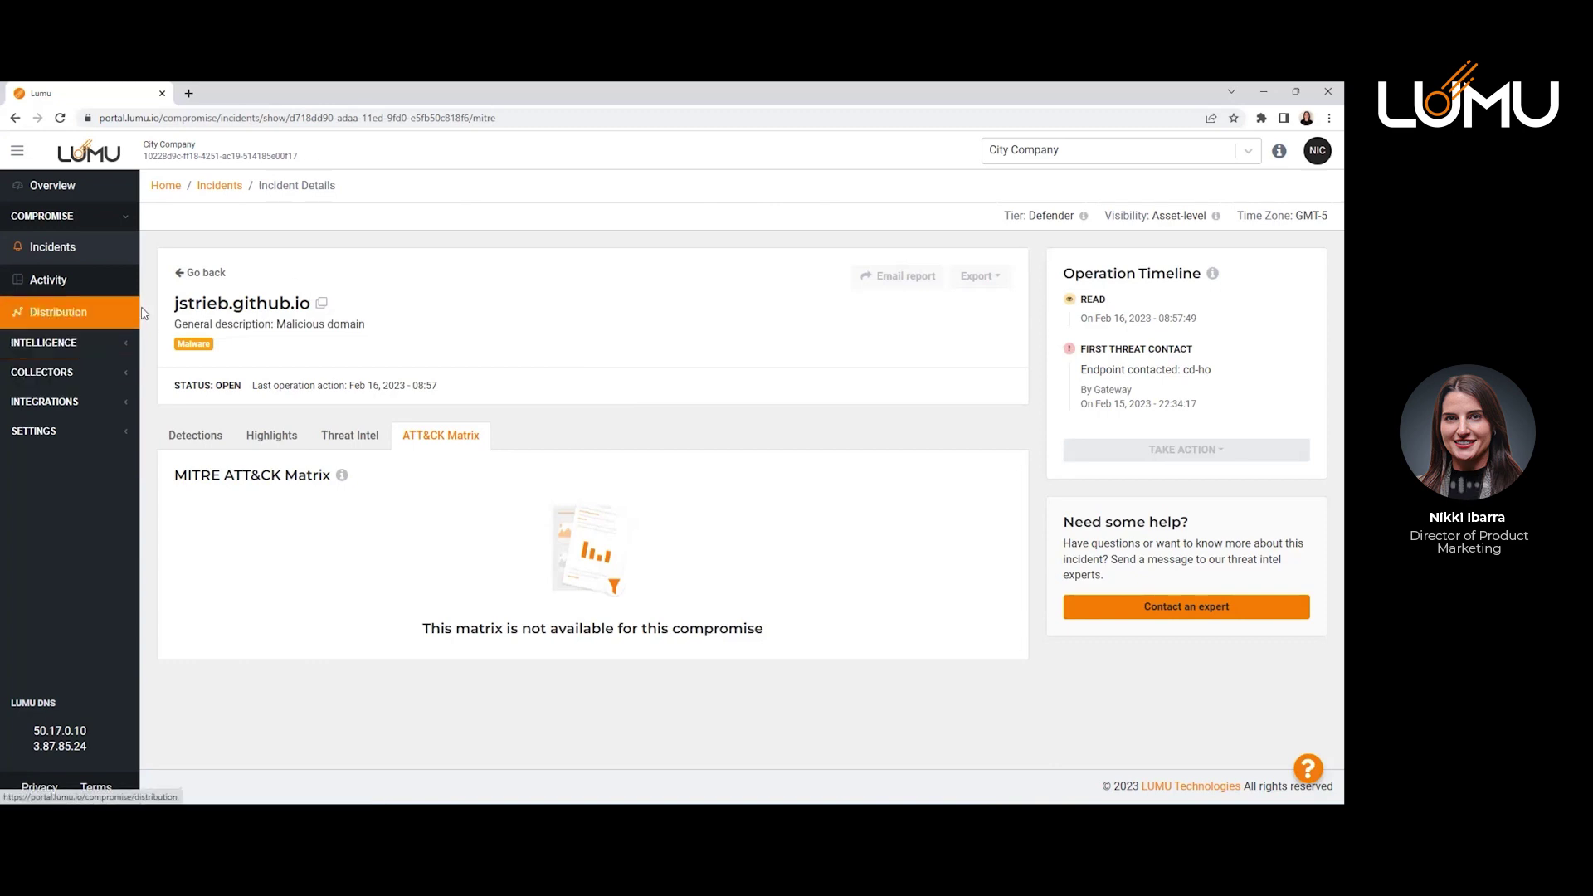
left_click(183, 274)
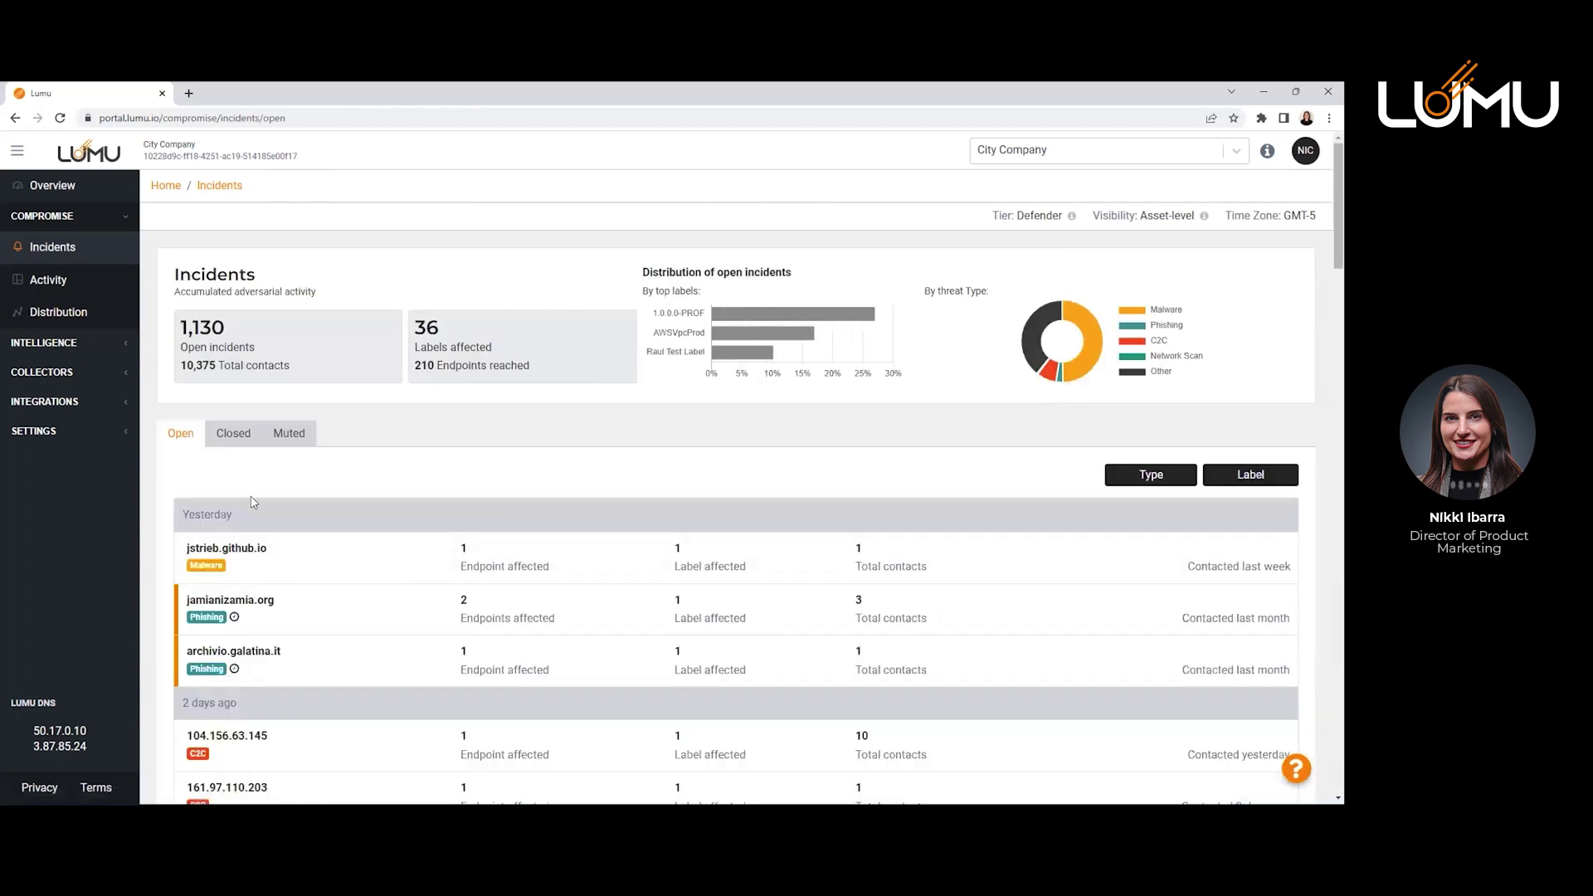
Open the MITRE ATT&CK Global Matrix from the intelligence section and collapse the Compromise section of the navigation.
left_click(130, 349)
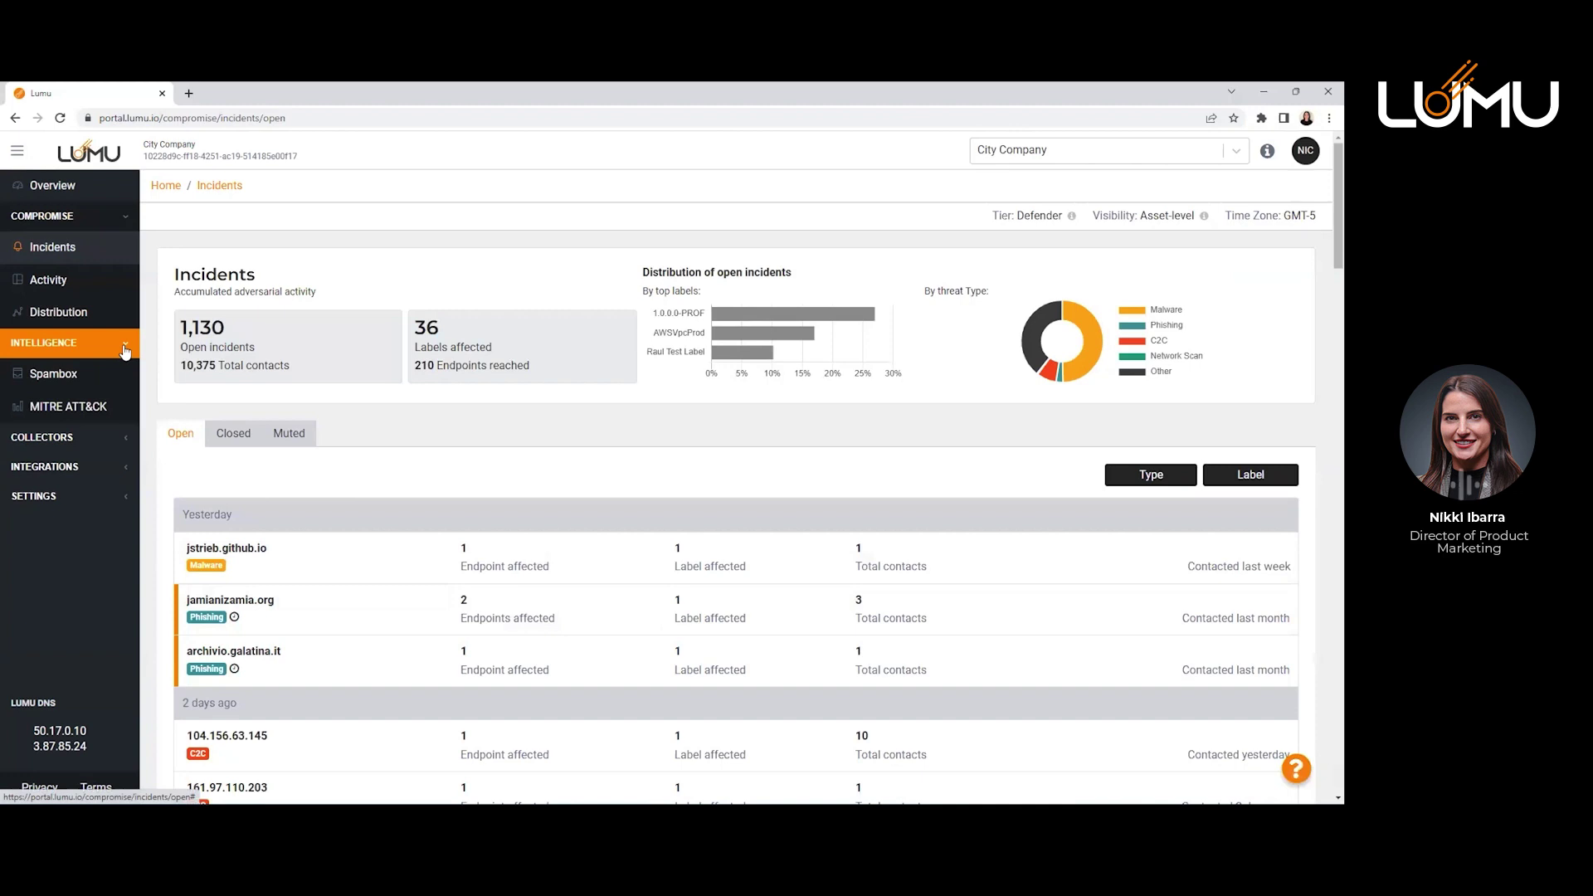
left_click(116, 408)
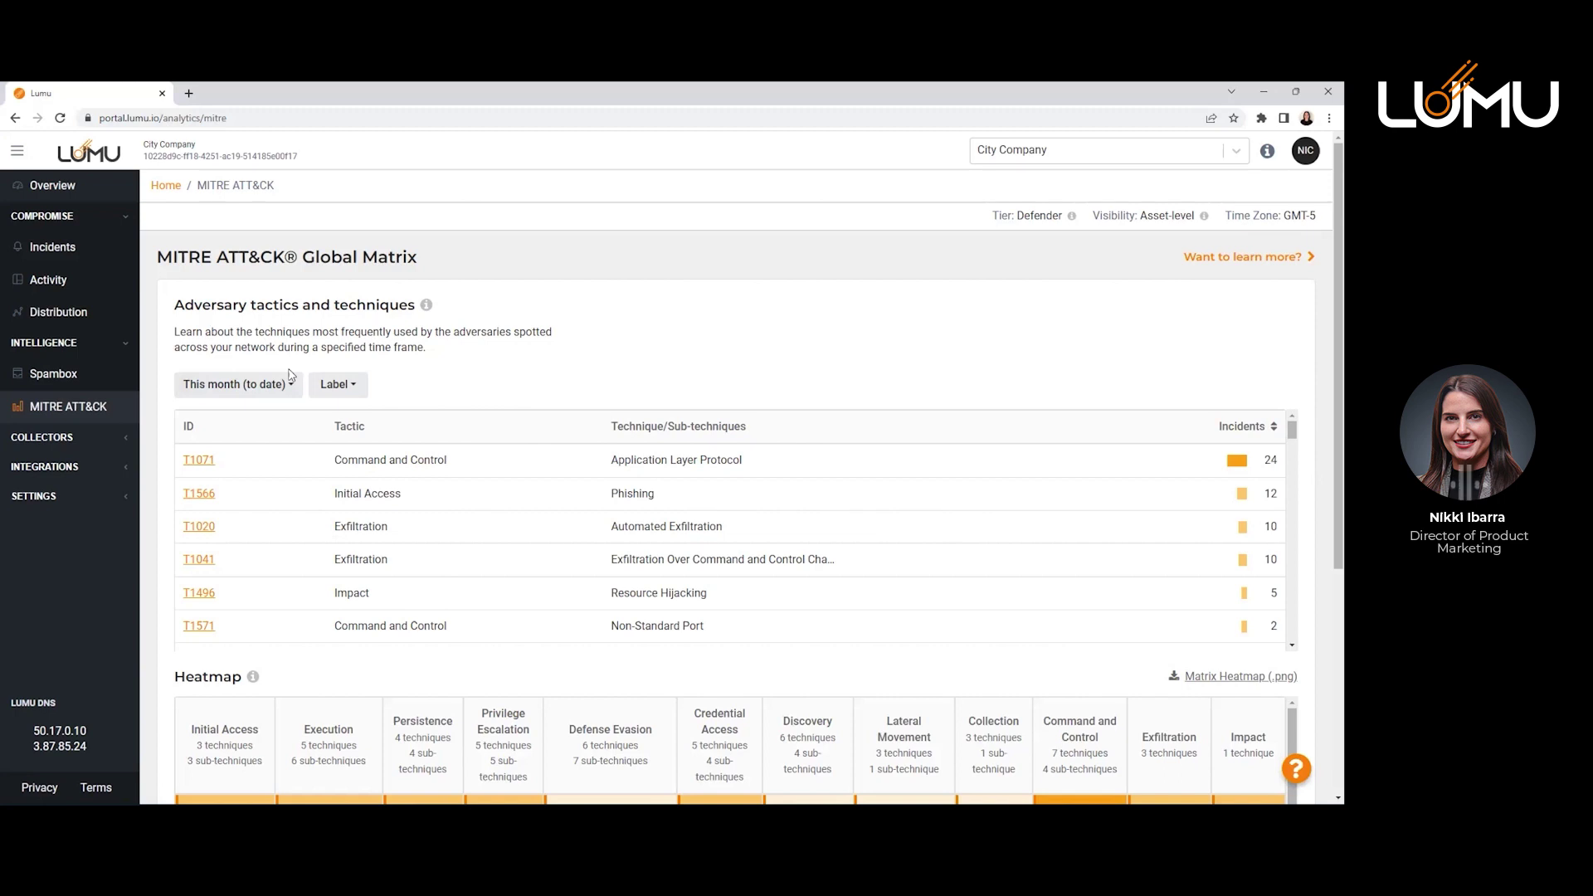
left_click(126, 221)
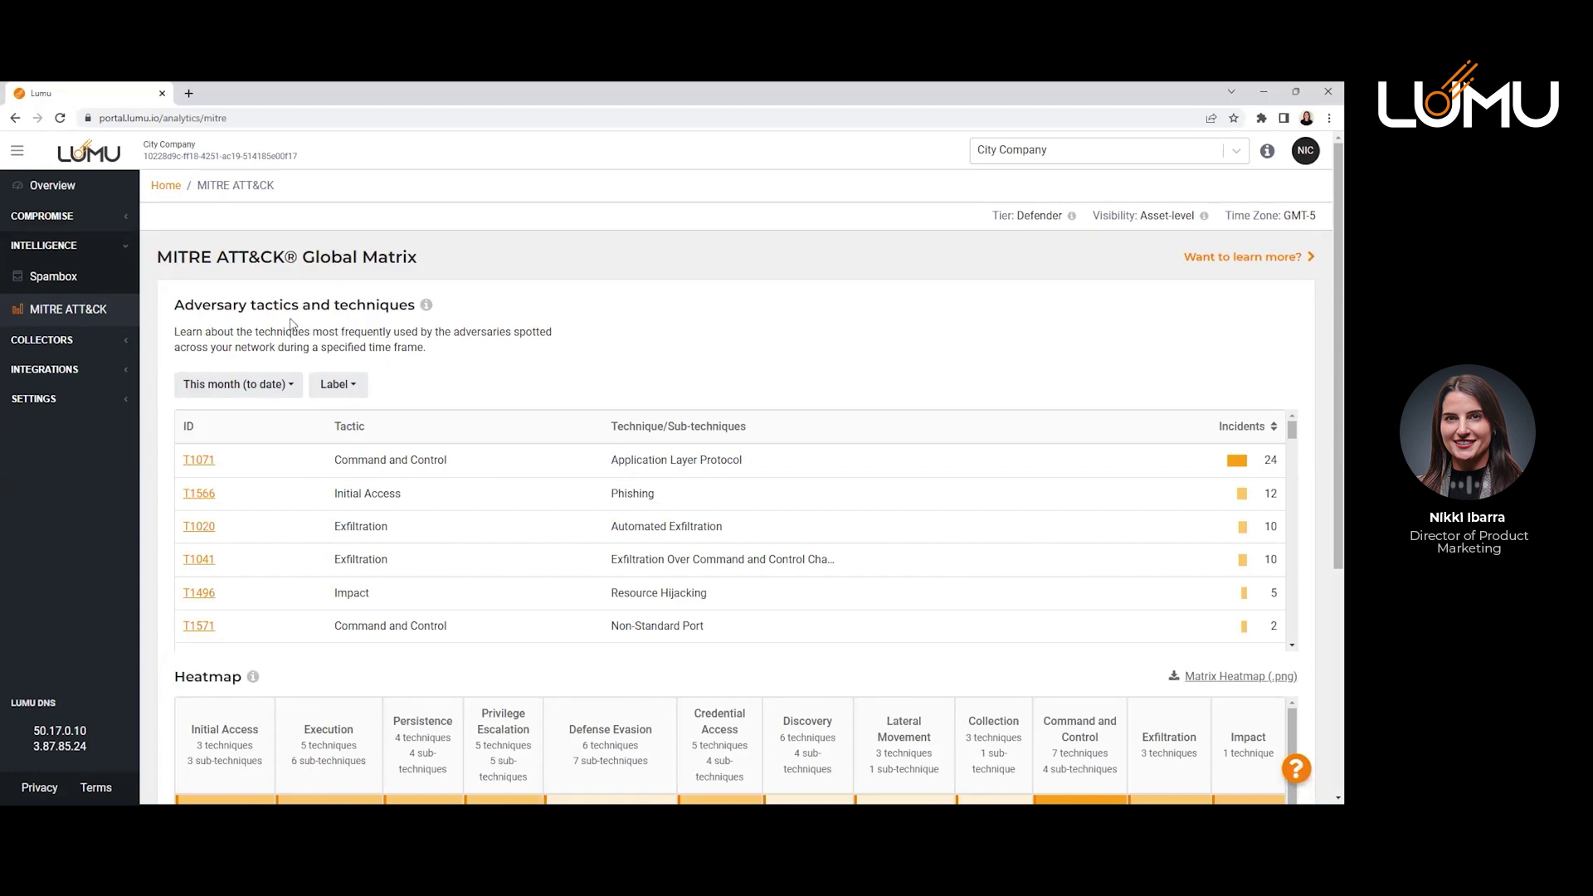
Filter the adversary tactics and techniques to This year and to labels of High business relevance.
left_click(294, 392)
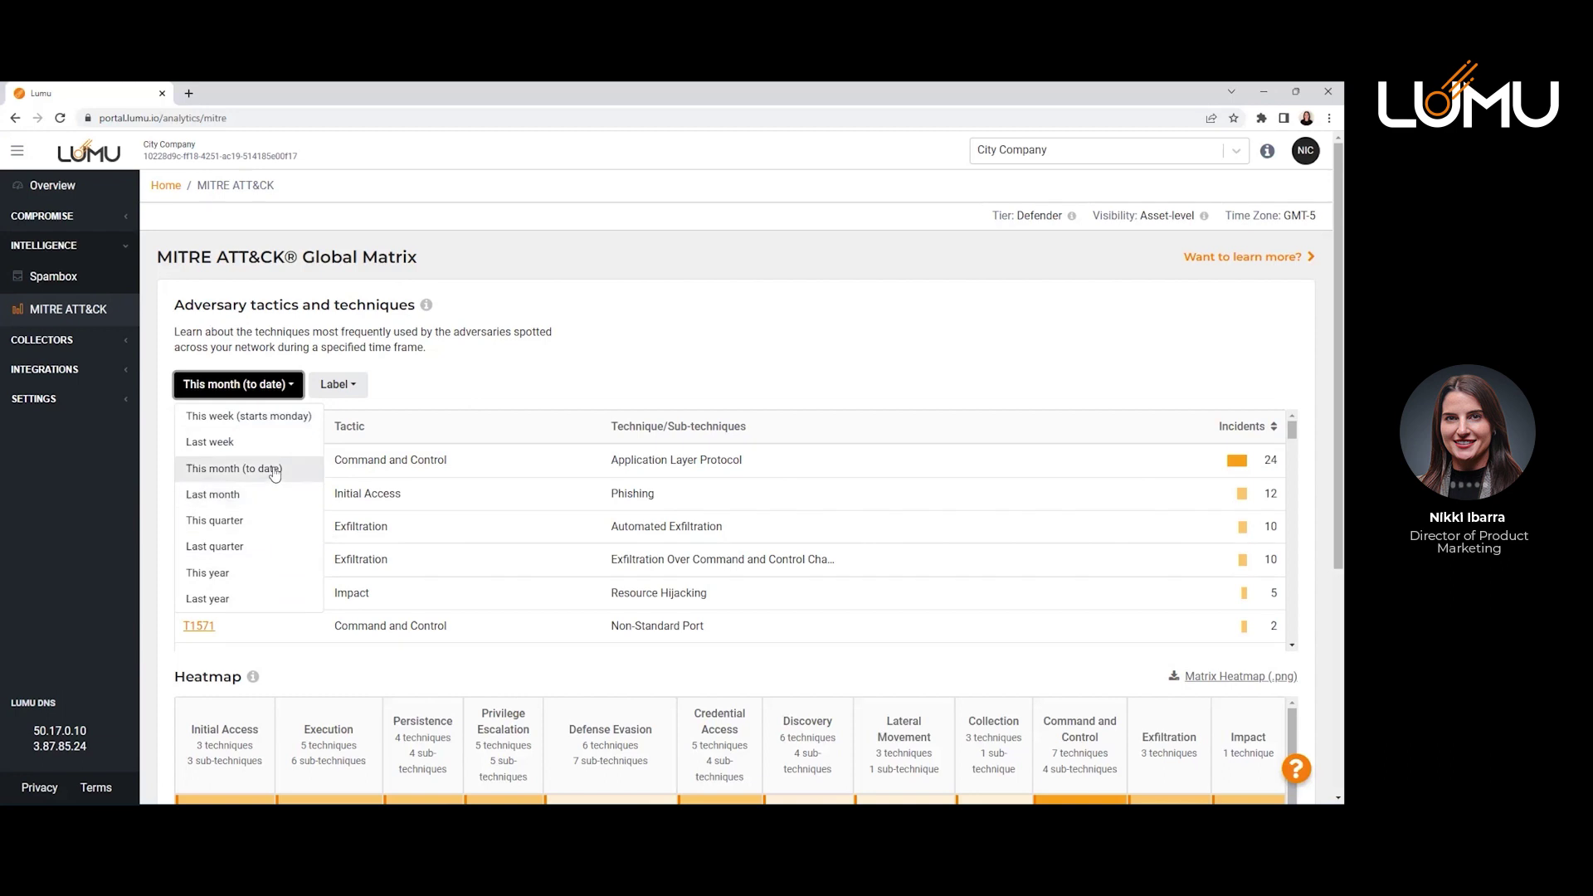
left_click(242, 573)
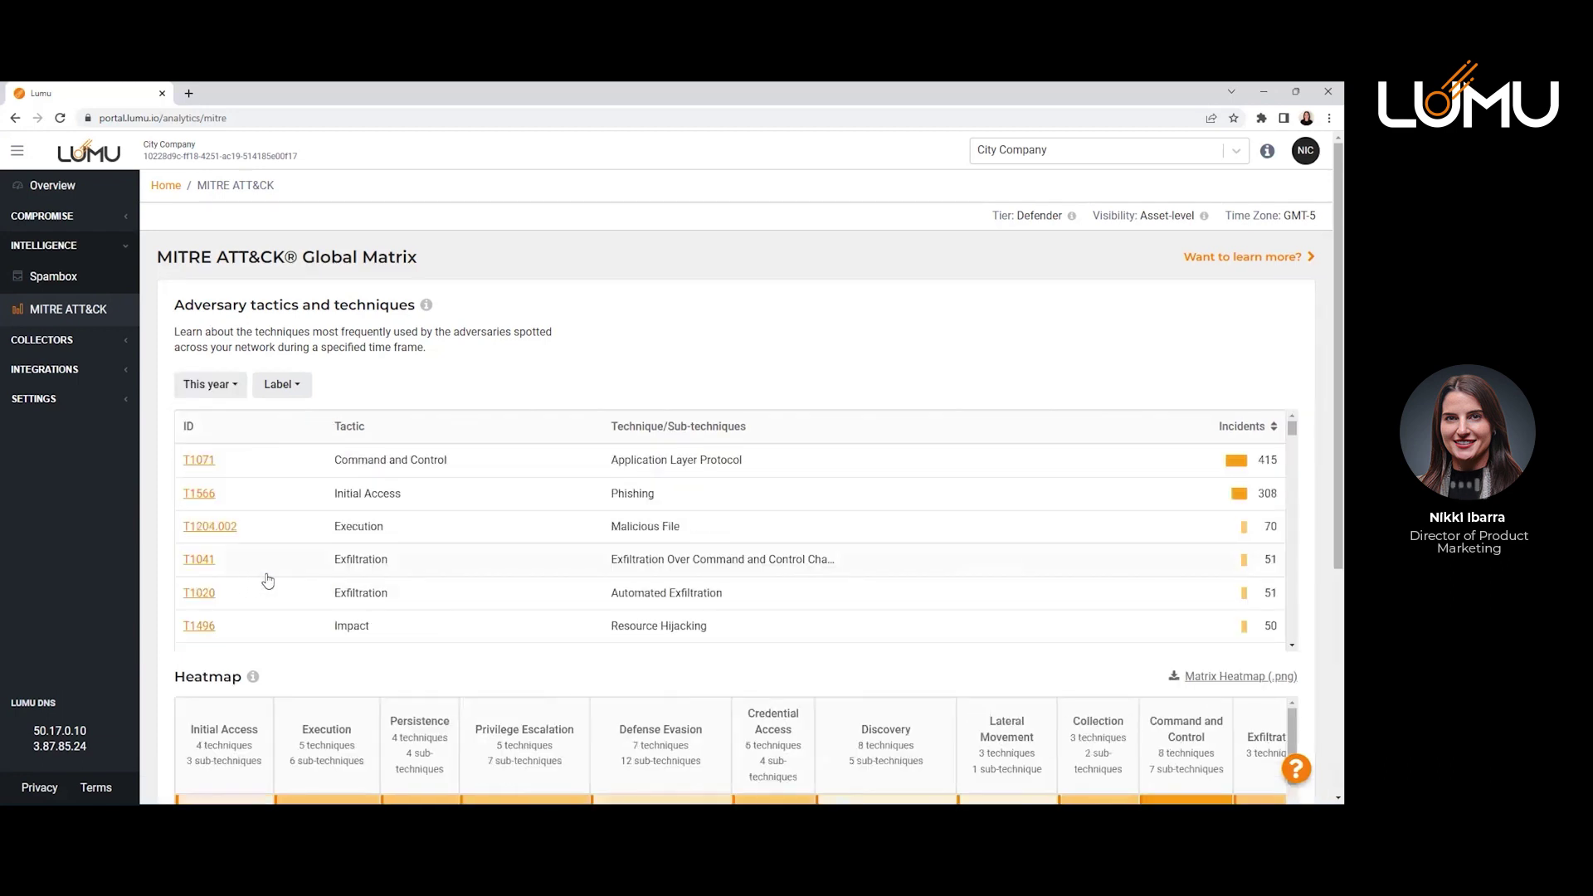
left_click(298, 386)
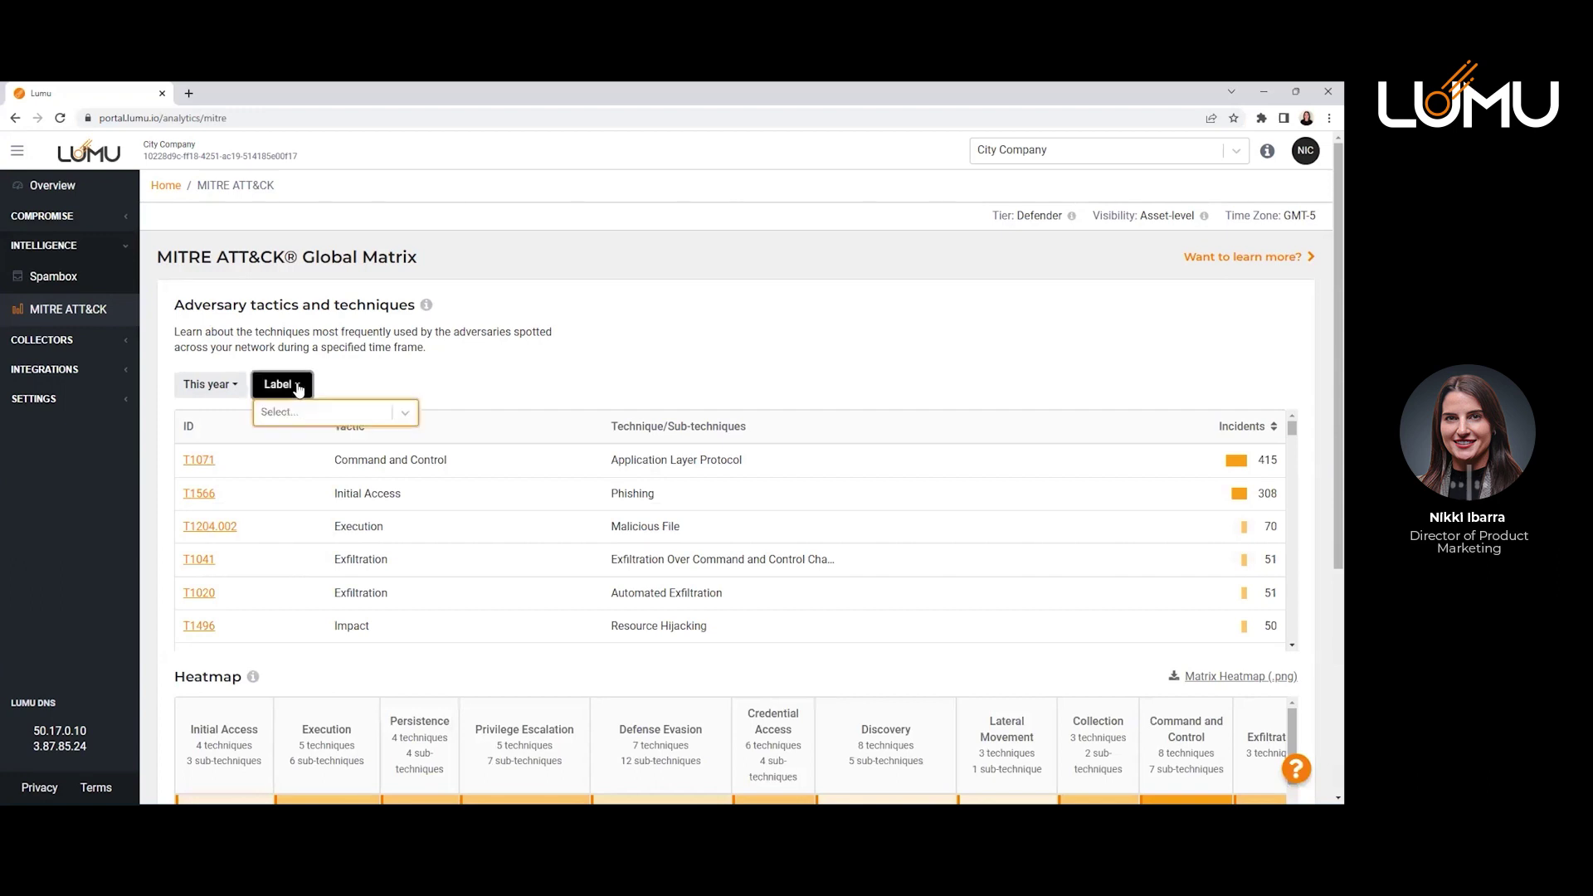
left_click(406, 412)
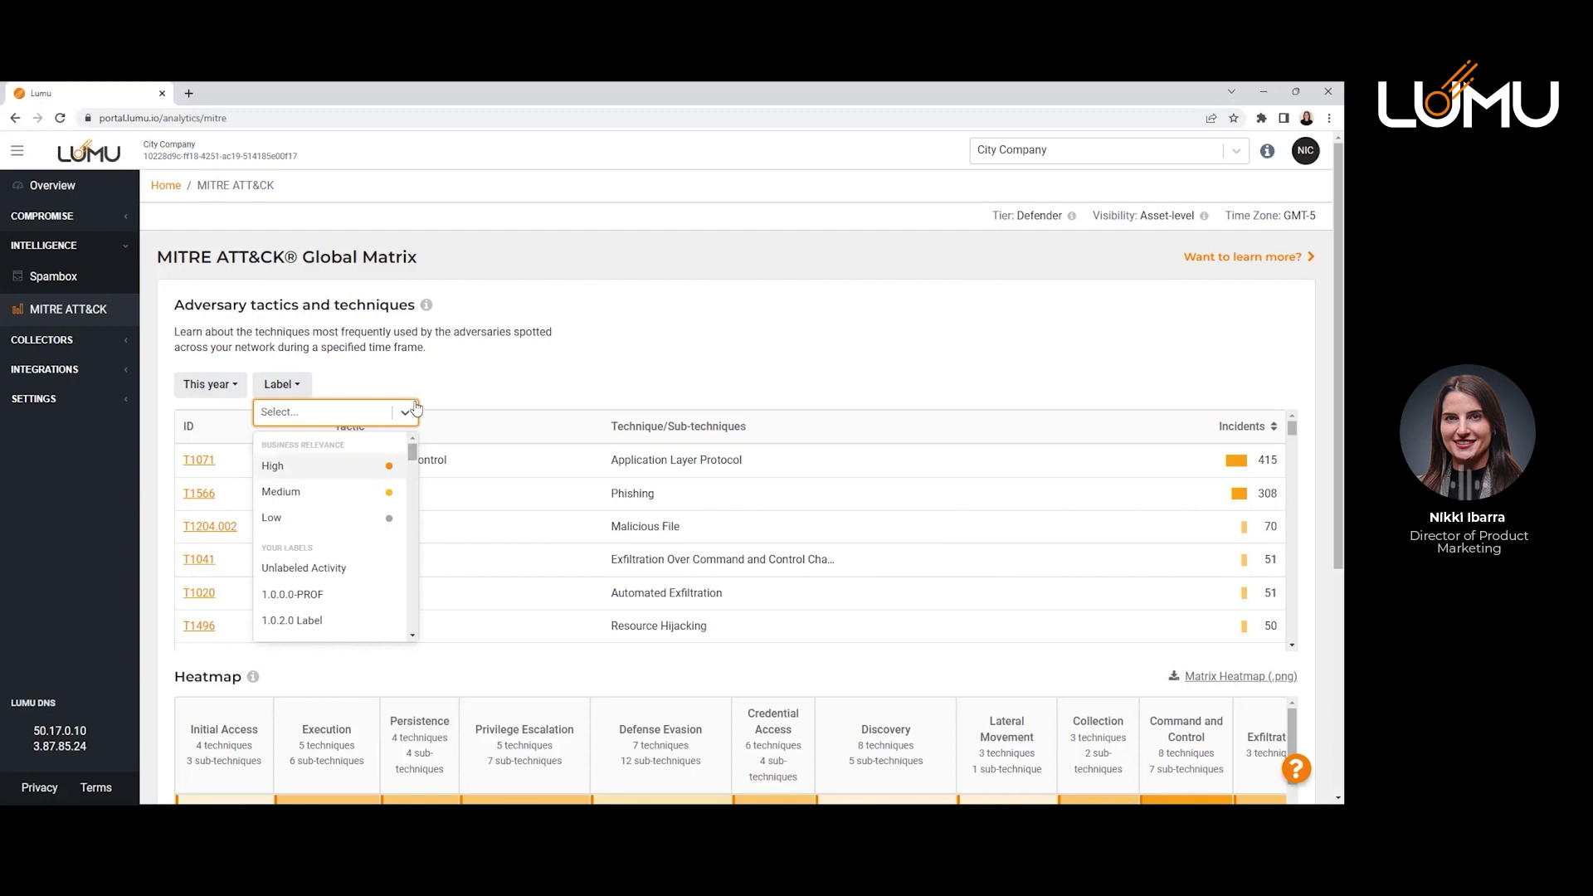
left_click(324, 474)
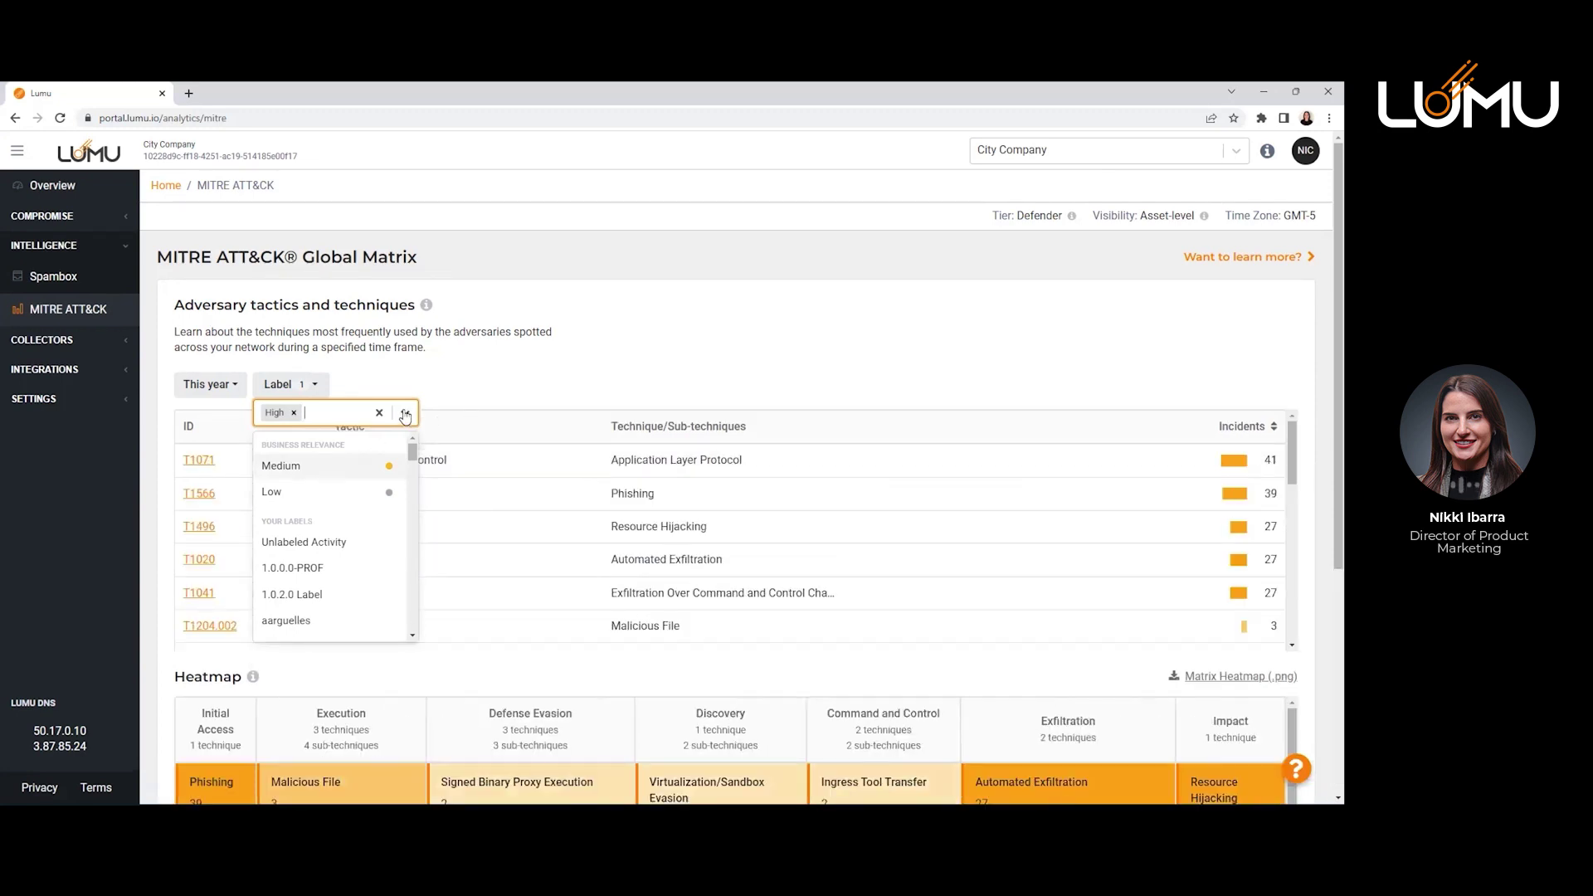
left_click(498, 375)
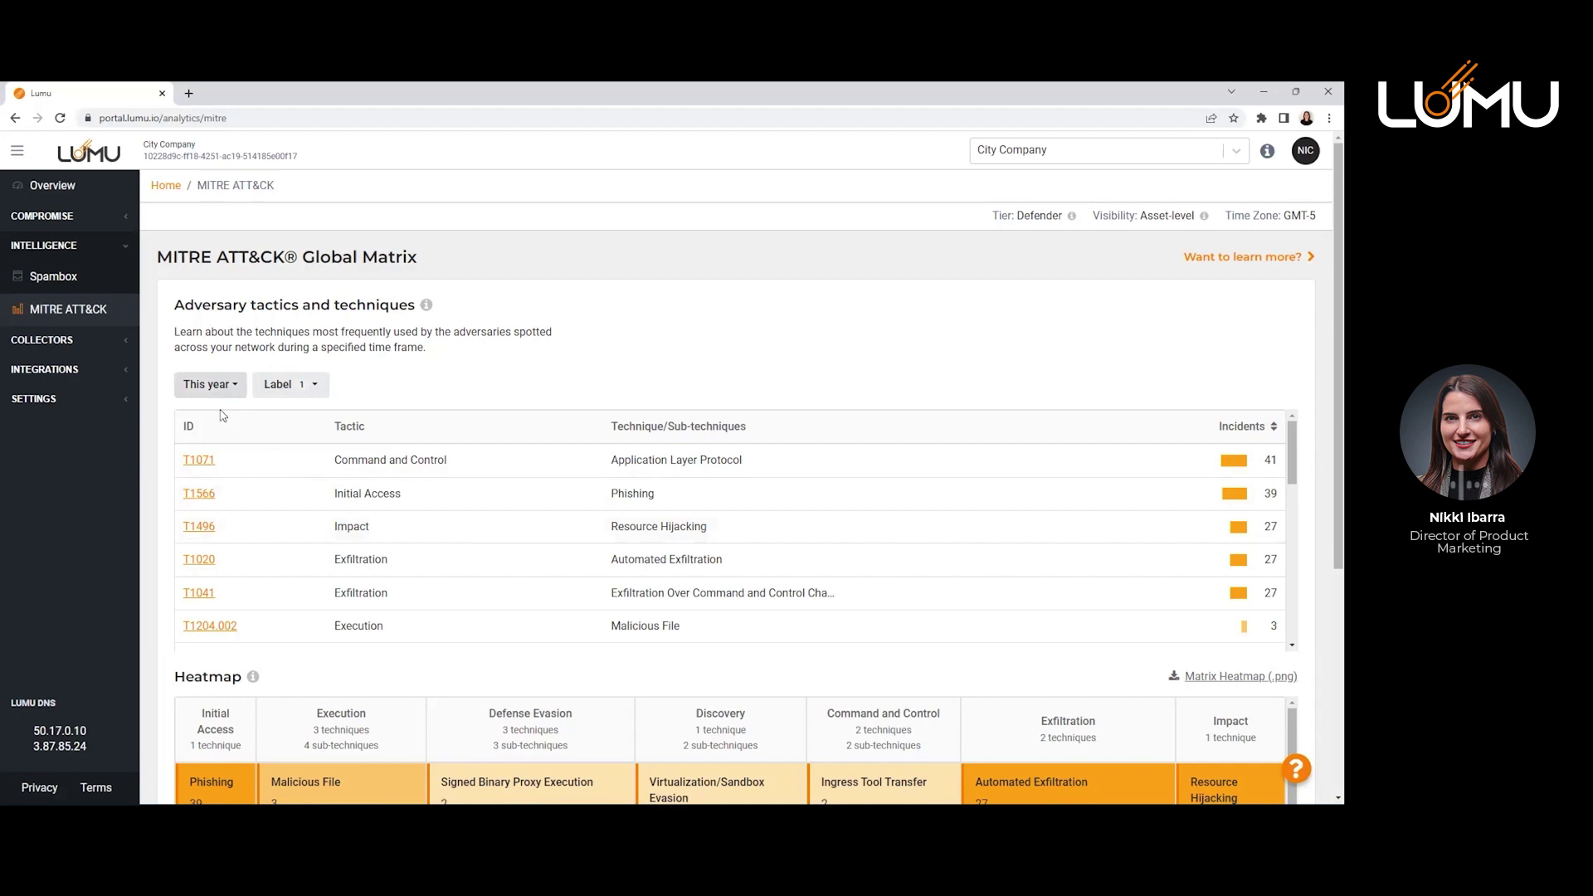
Check the applied label filter and look through the adversary techniques table and the heatmap below it.
left_click(311, 393)
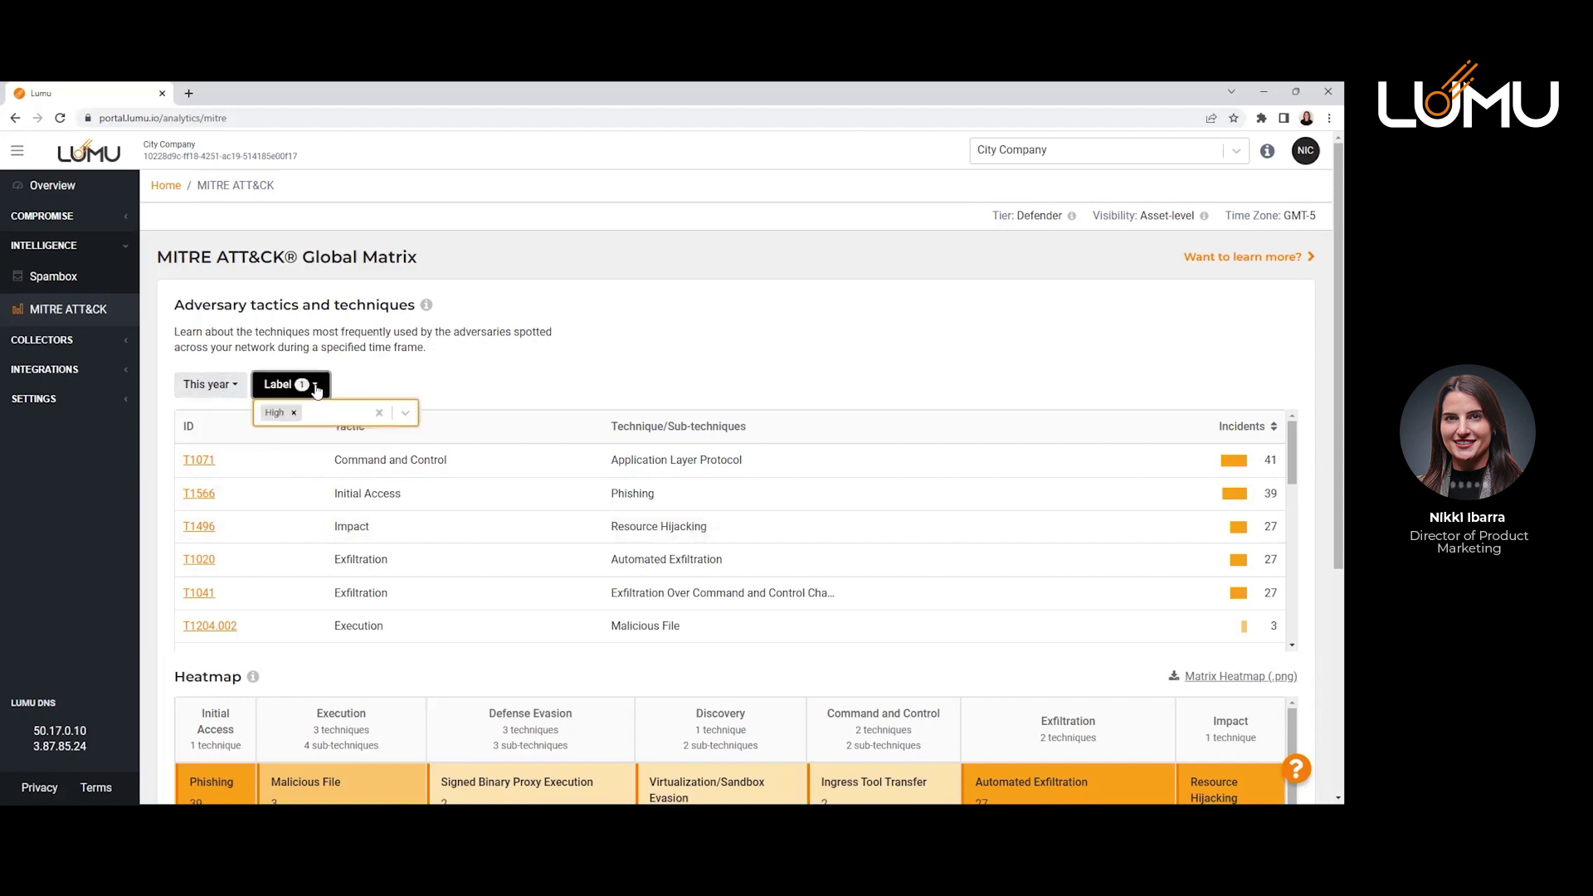
left_click(501, 391)
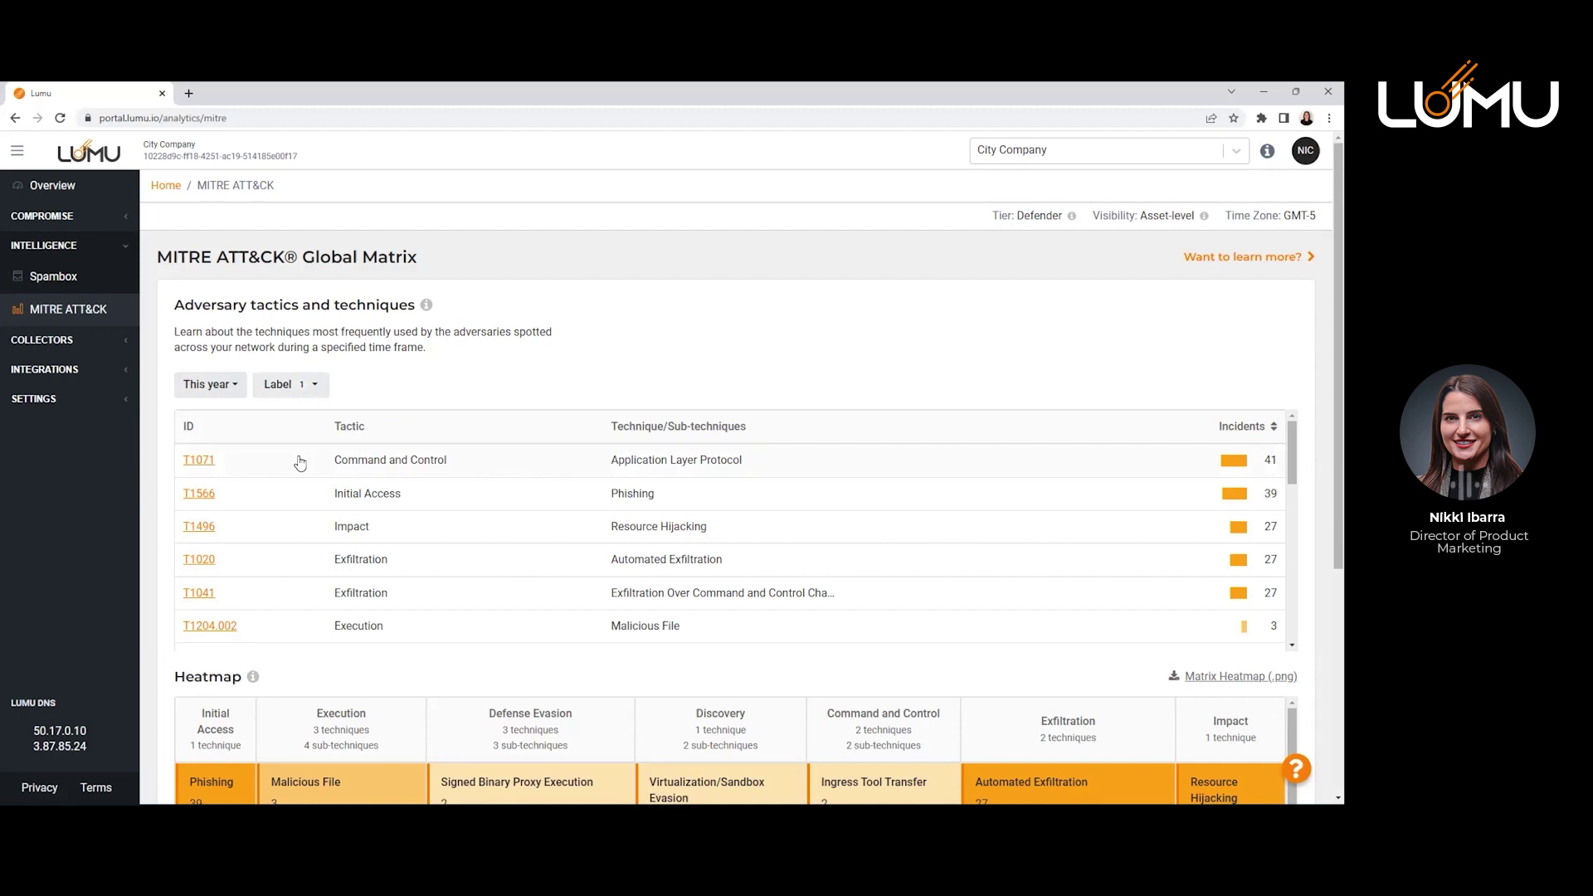
scroll(300, 463, "down", 3)
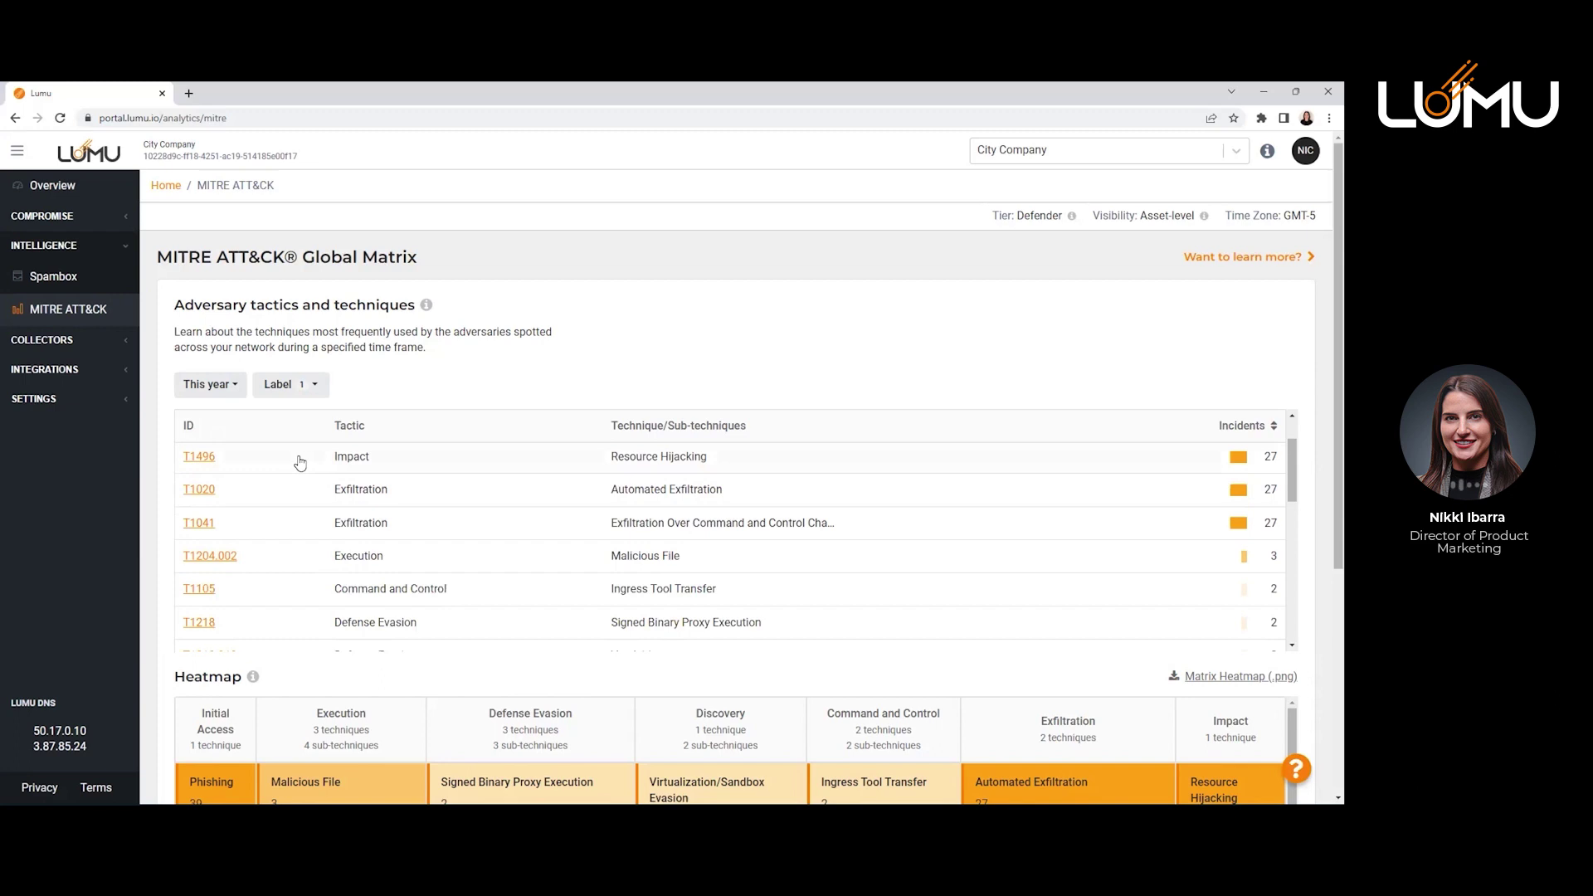
scroll(300, 482, "up", 3)
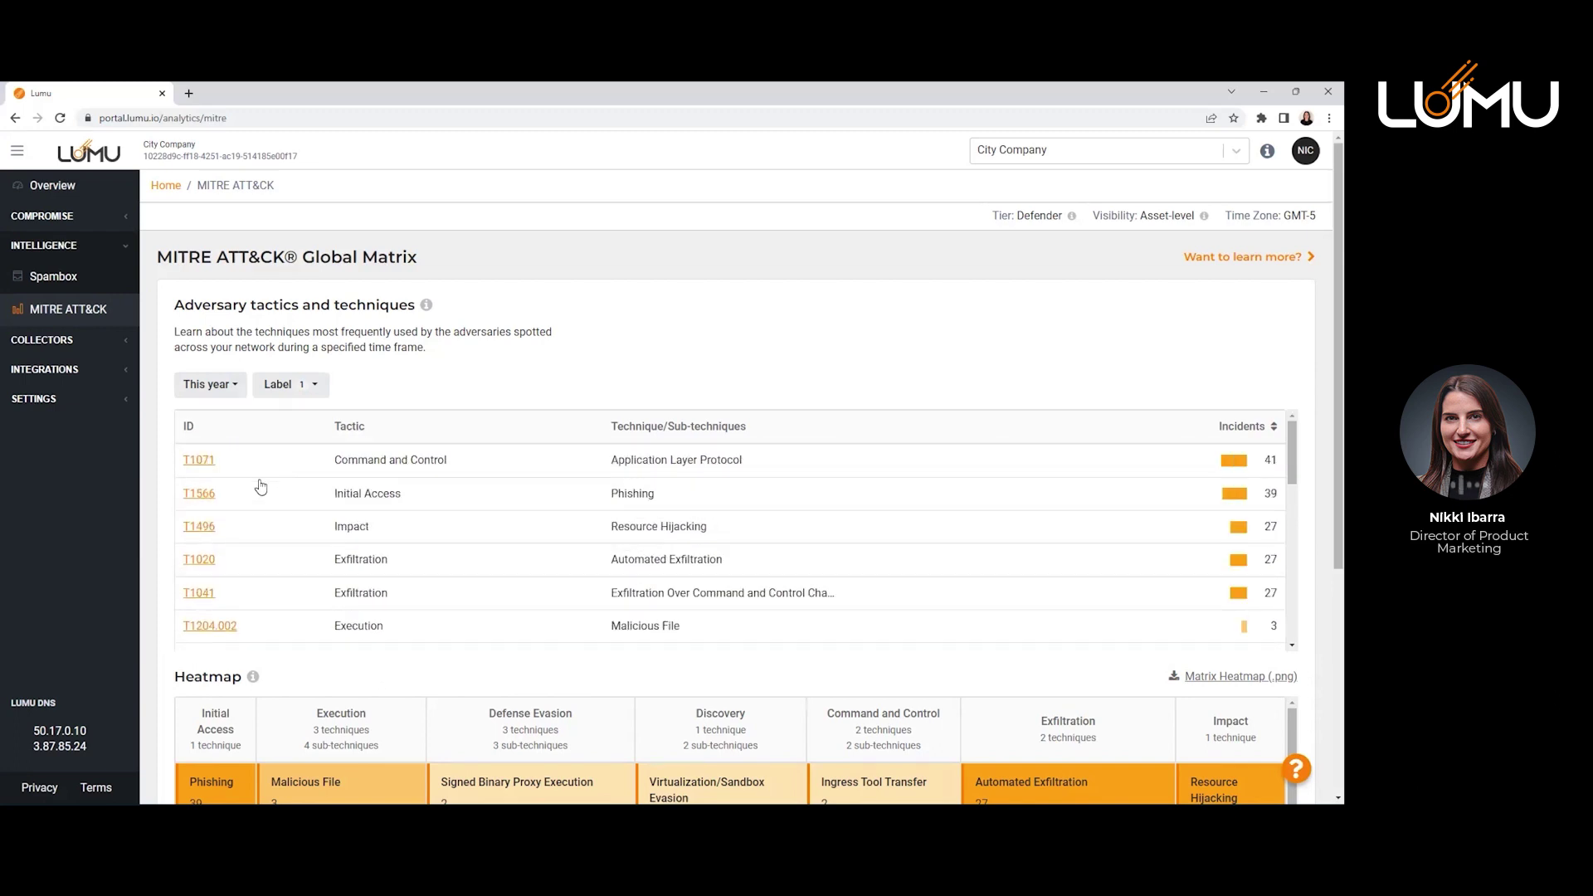
scroll(170, 465, "down", 1)
scroll(170, 465, "down", 2)
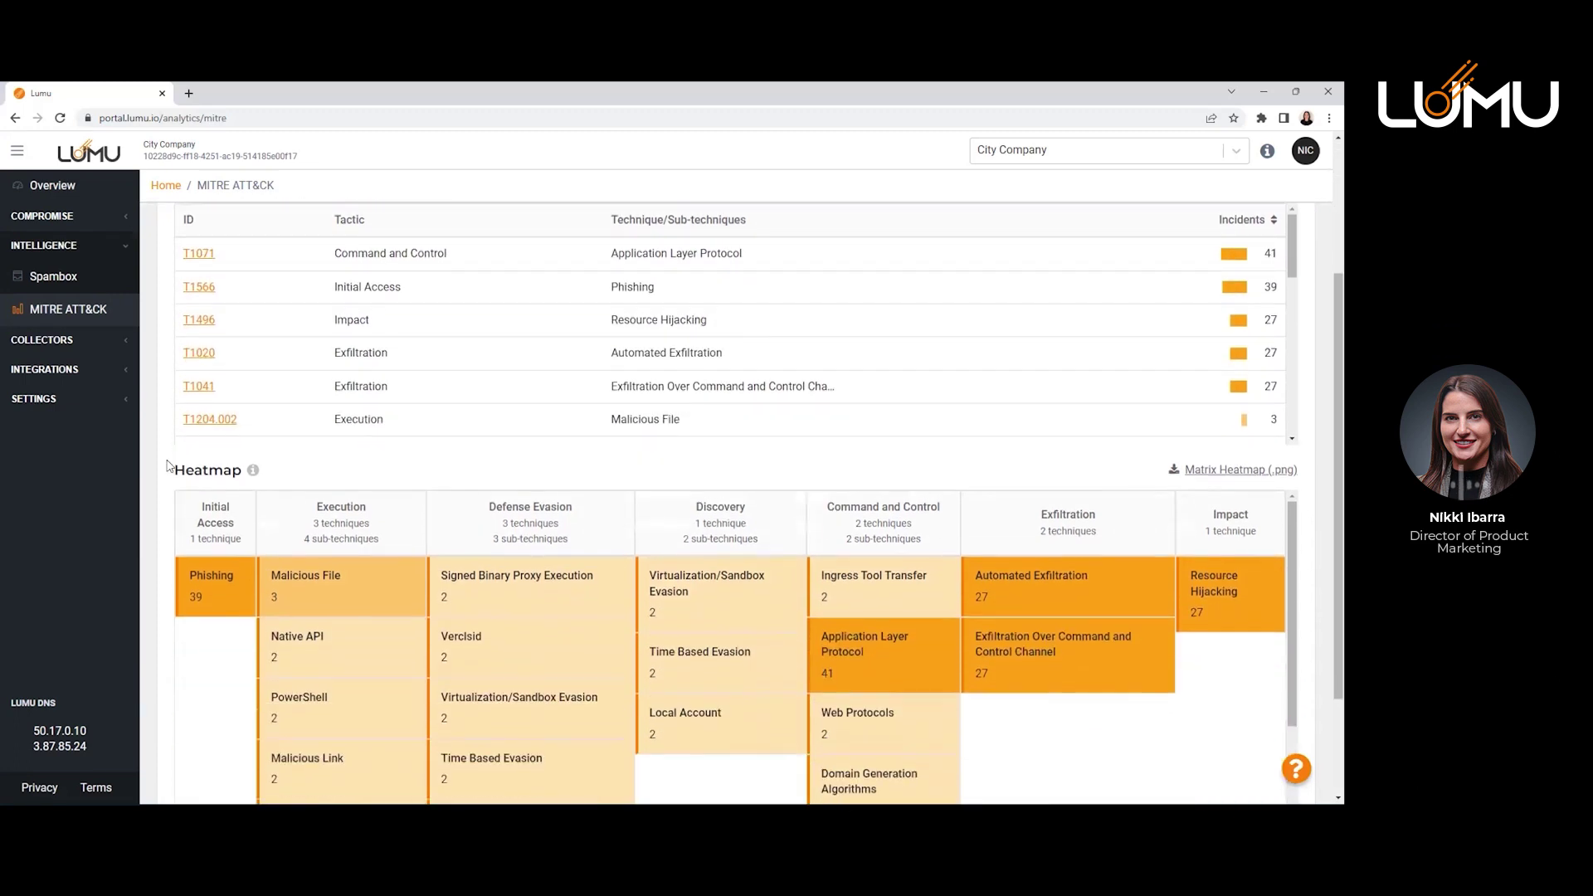
scroll(170, 465, "up", 1)
scroll(170, 466, "up", 2)
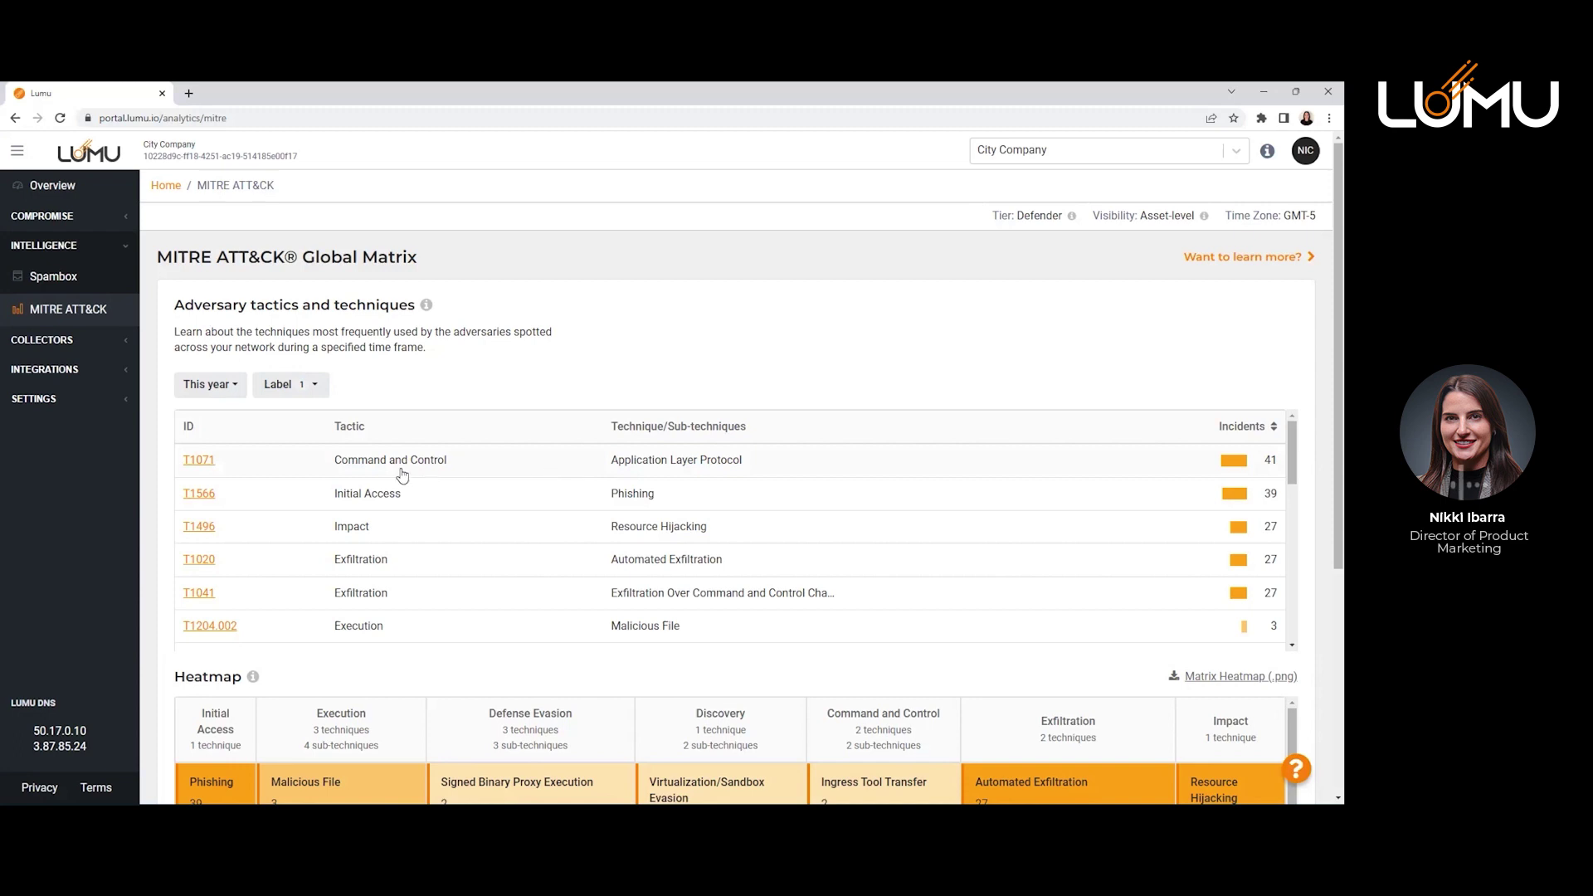
Review the details of technique T1071 and its page on the MITRE ATT&CK site, then return and close the details.
left_click(199, 461)
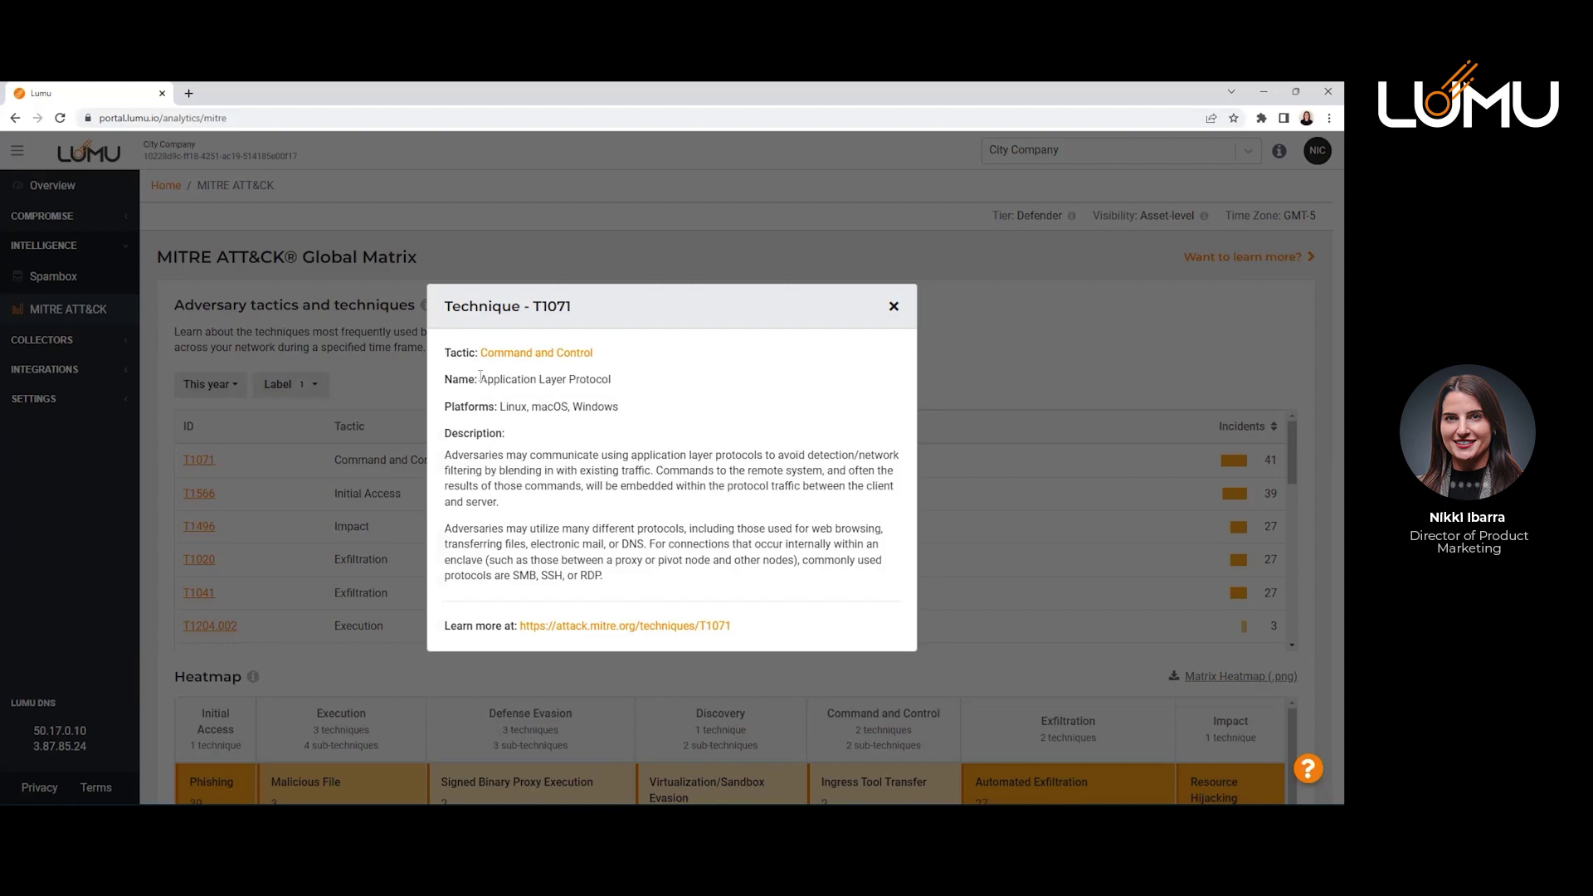
left_click(544, 632)
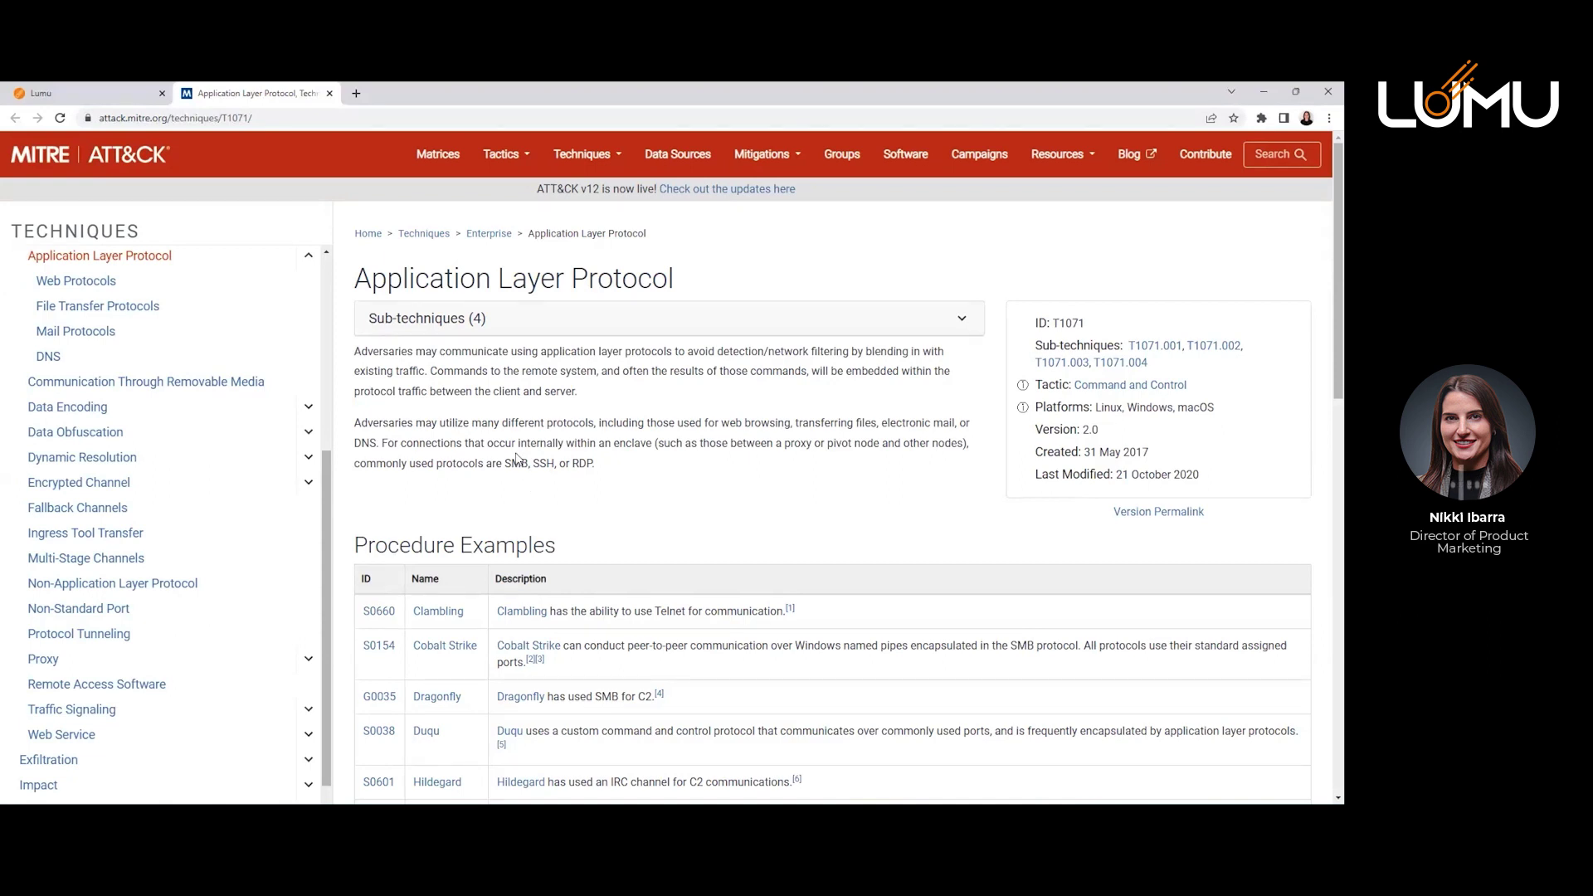
scroll(517, 459, "down", 2)
scroll(516, 457, "up", 2)
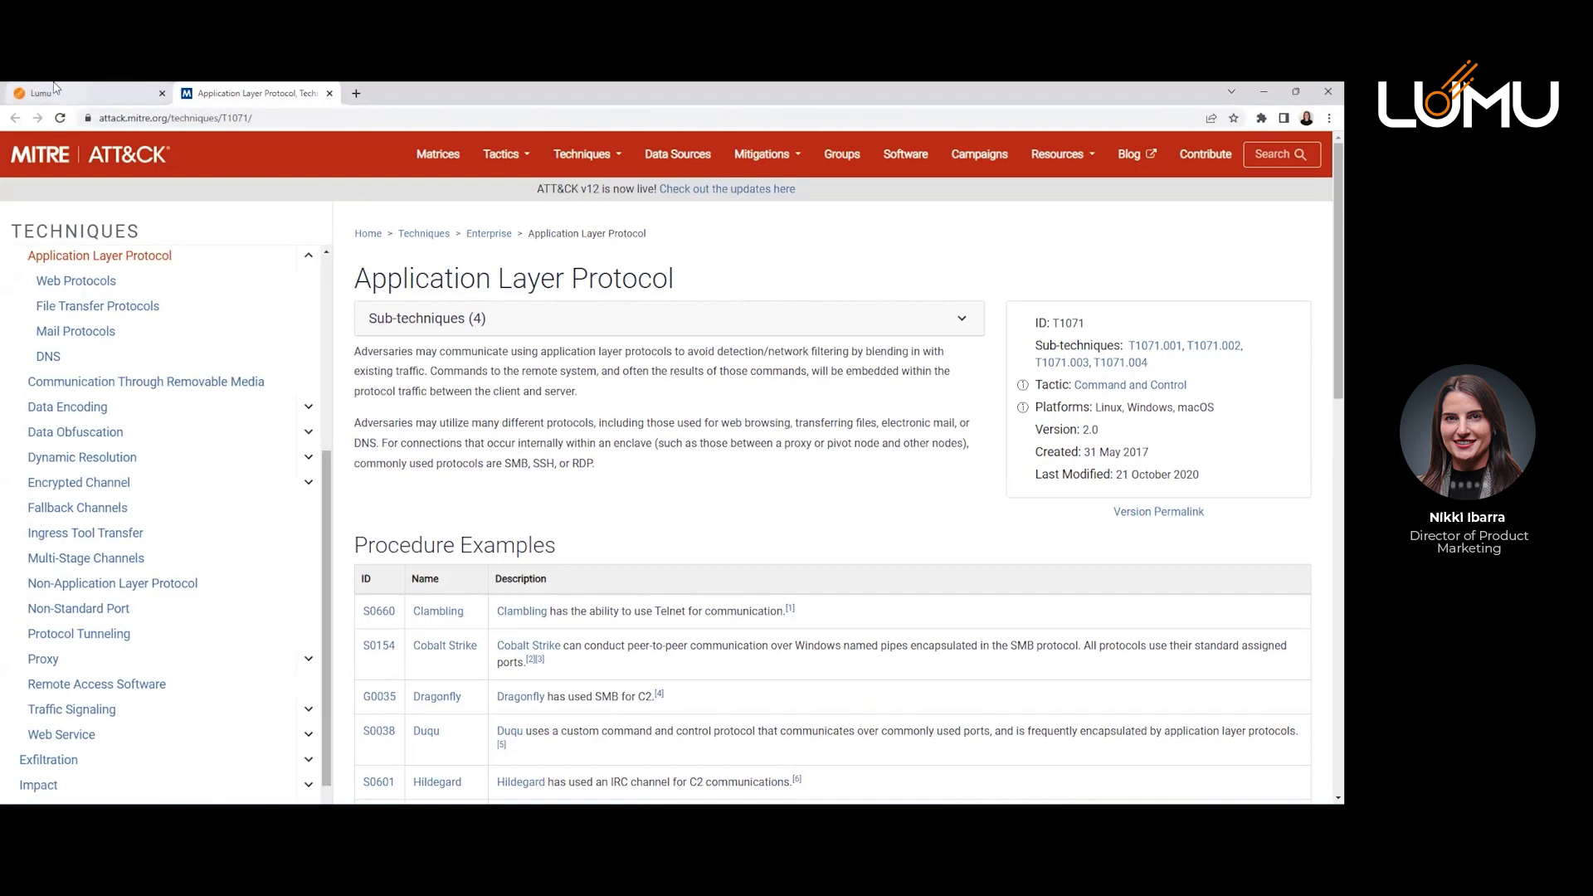
left_click(83, 93)
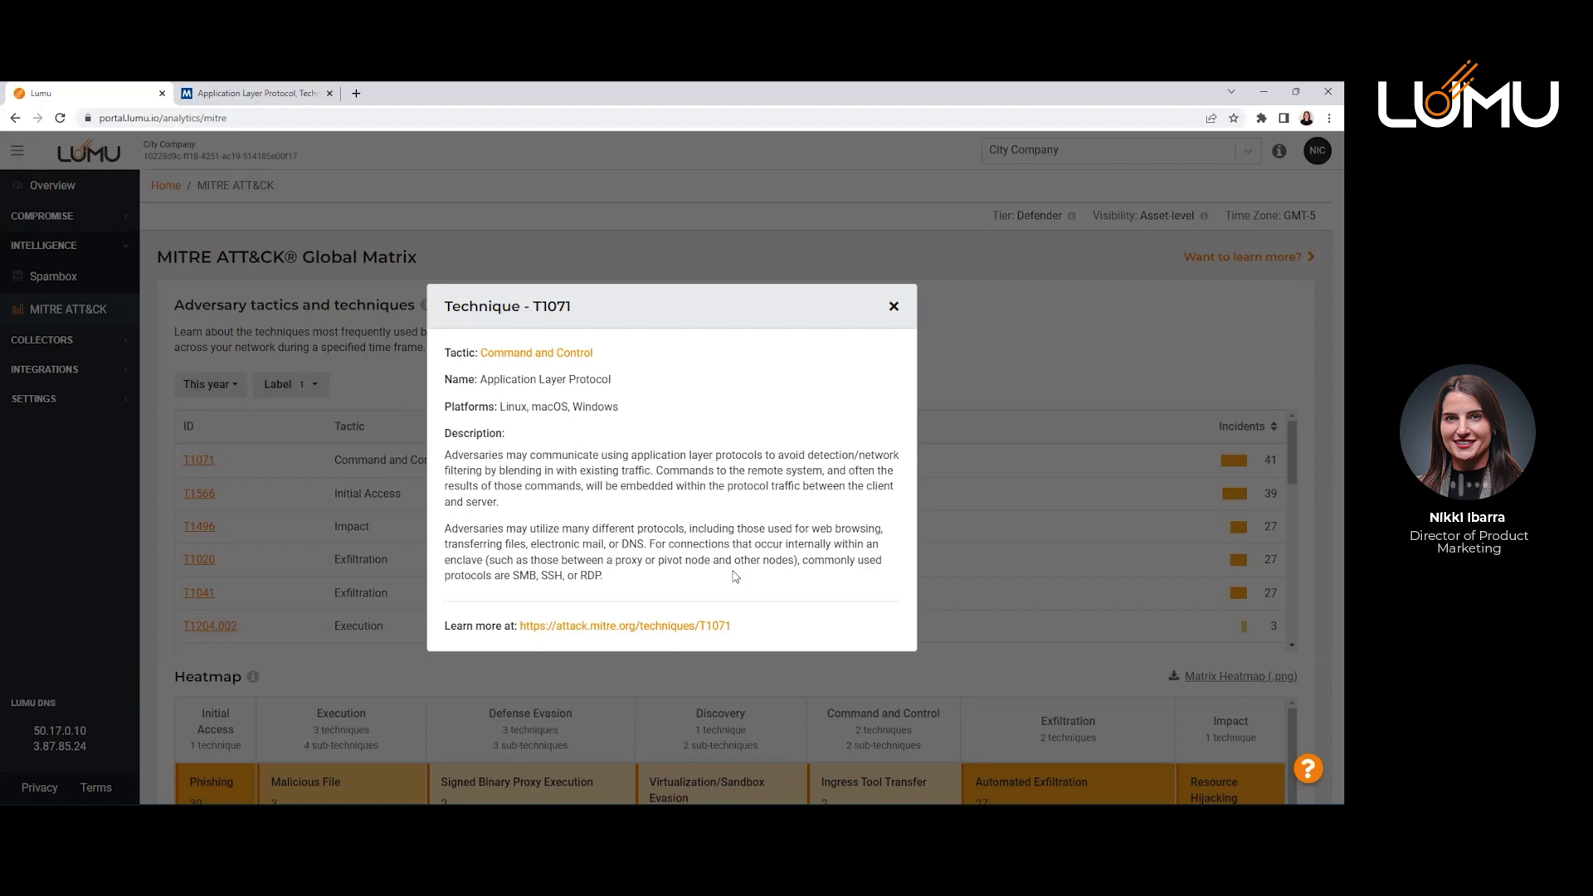
left_click(894, 306)
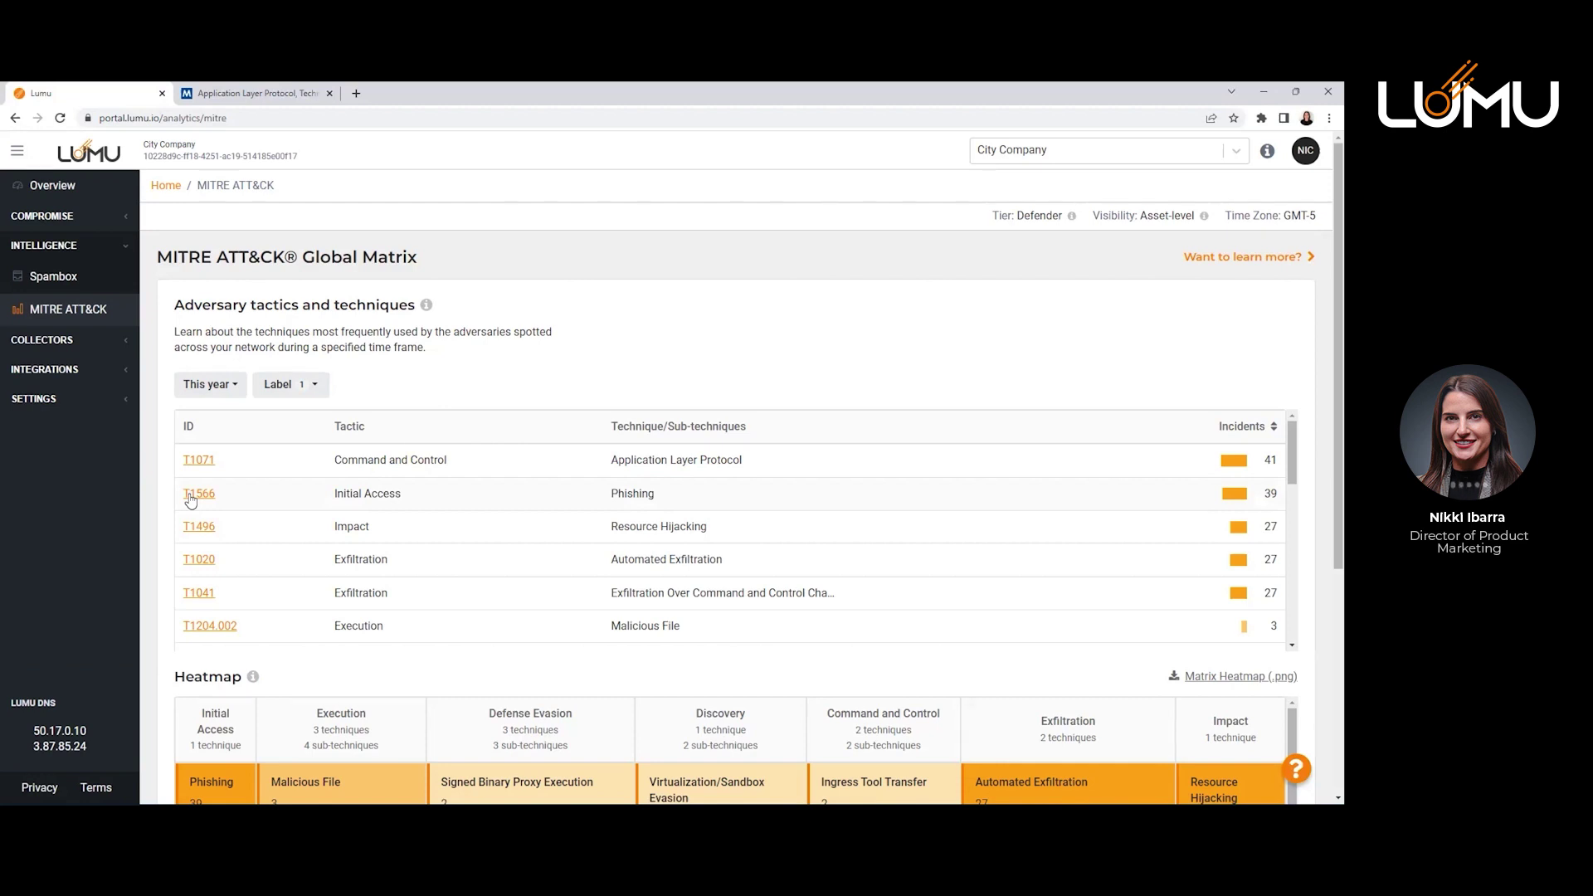
Review the full heatmap of techniques per tactic and download the matrix heatmap as a PNG.
scroll(155, 548, "down", 1)
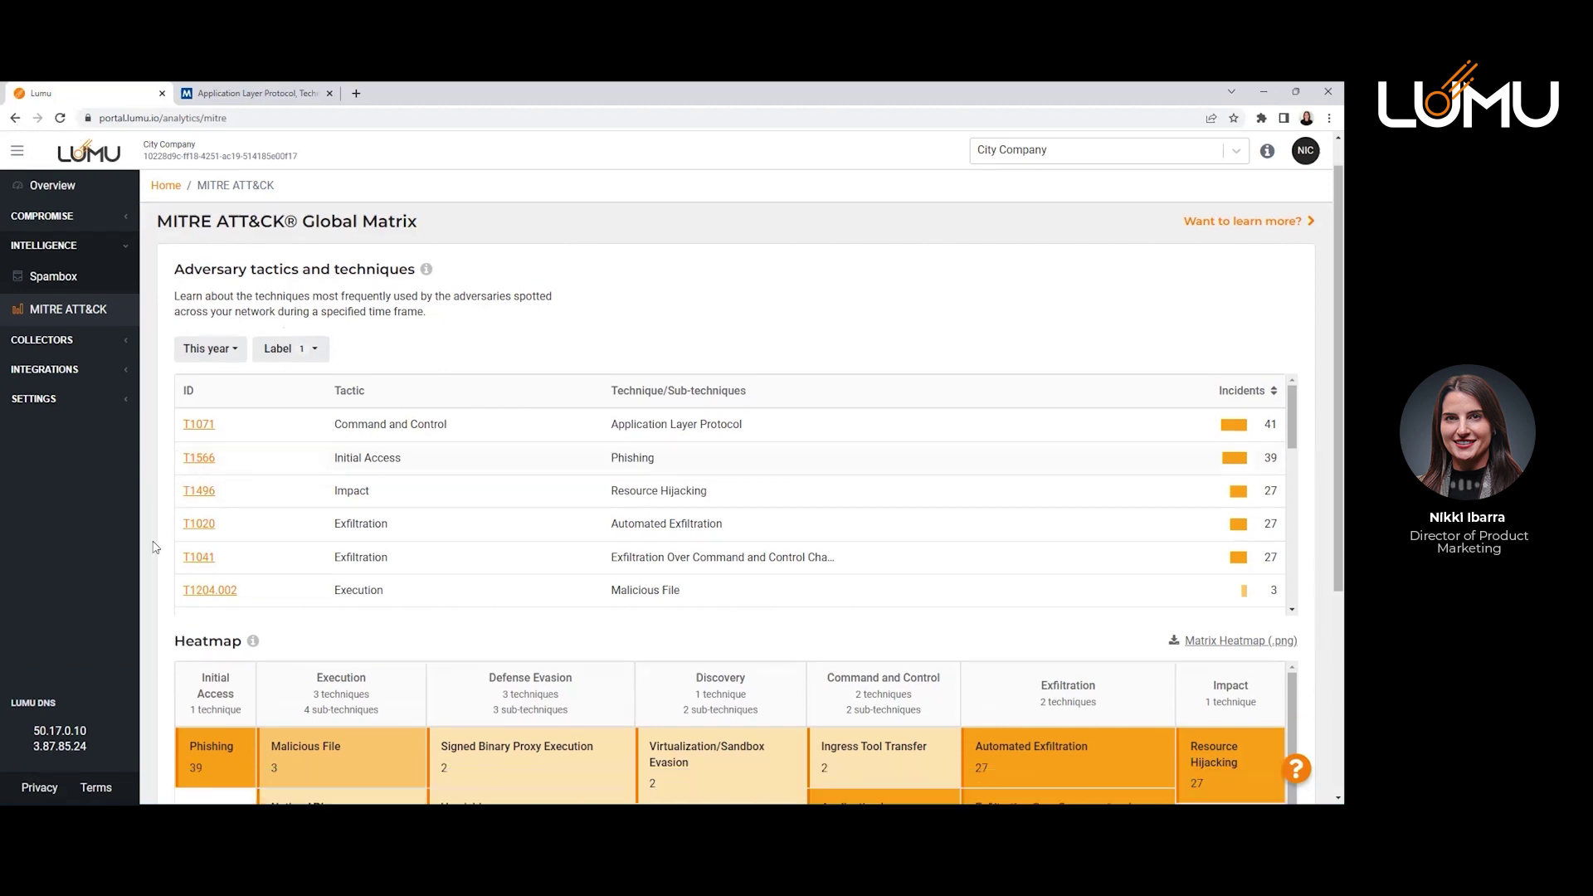
scroll(154, 548, "down", 1)
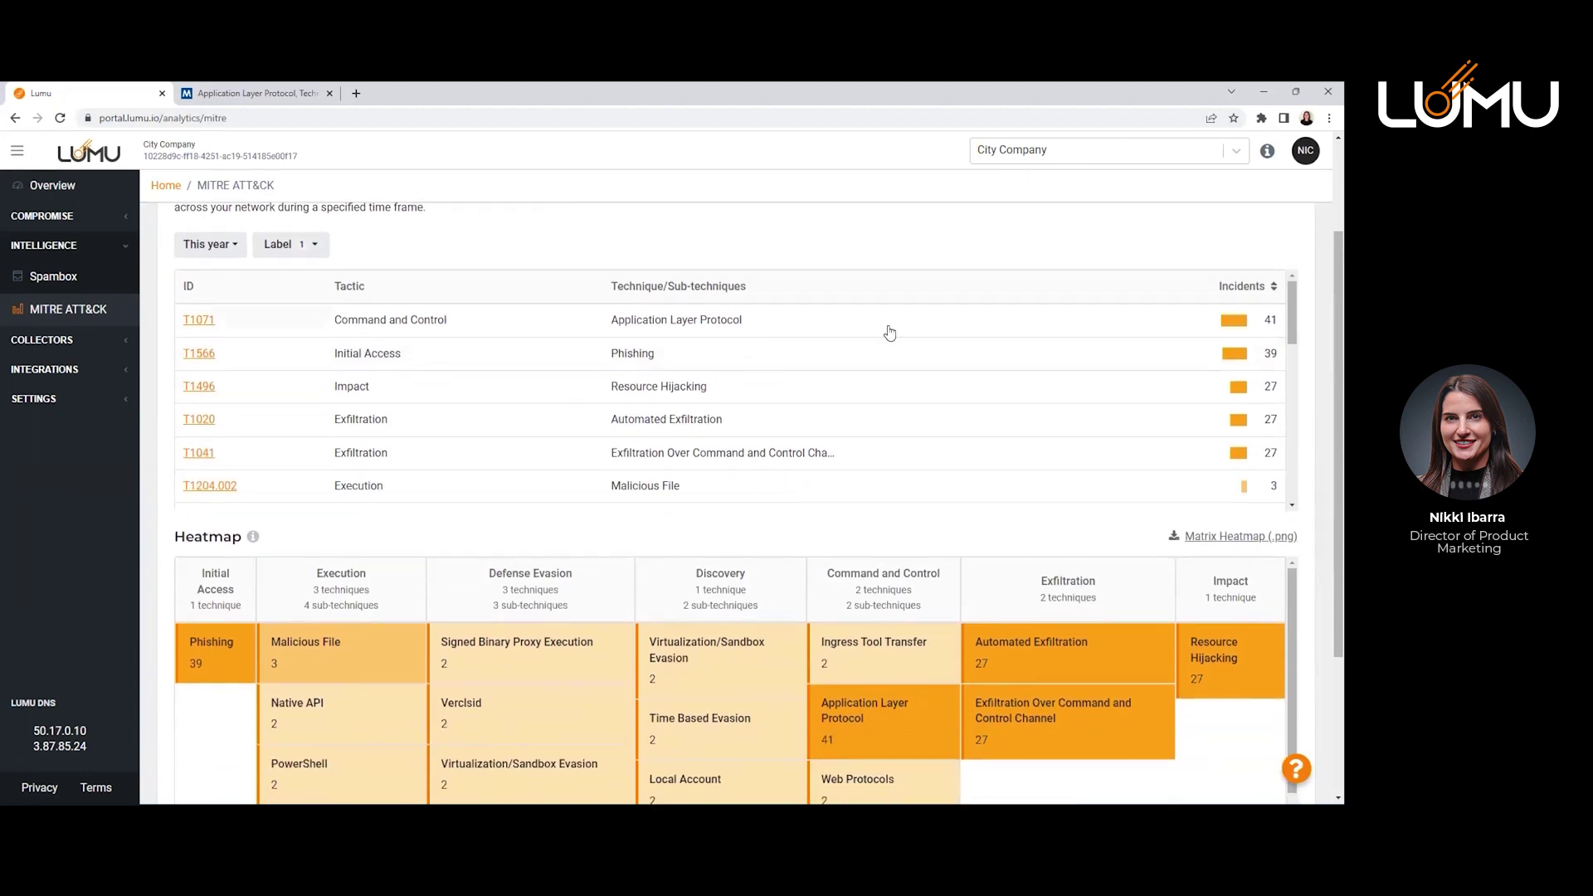
mouse_move(1292, 300)
left_mouse_down()
mouse_move(1287, 361)
mouse_move(1292, 278)
left_mouse_up()
scroll(159, 466, "down", 3)
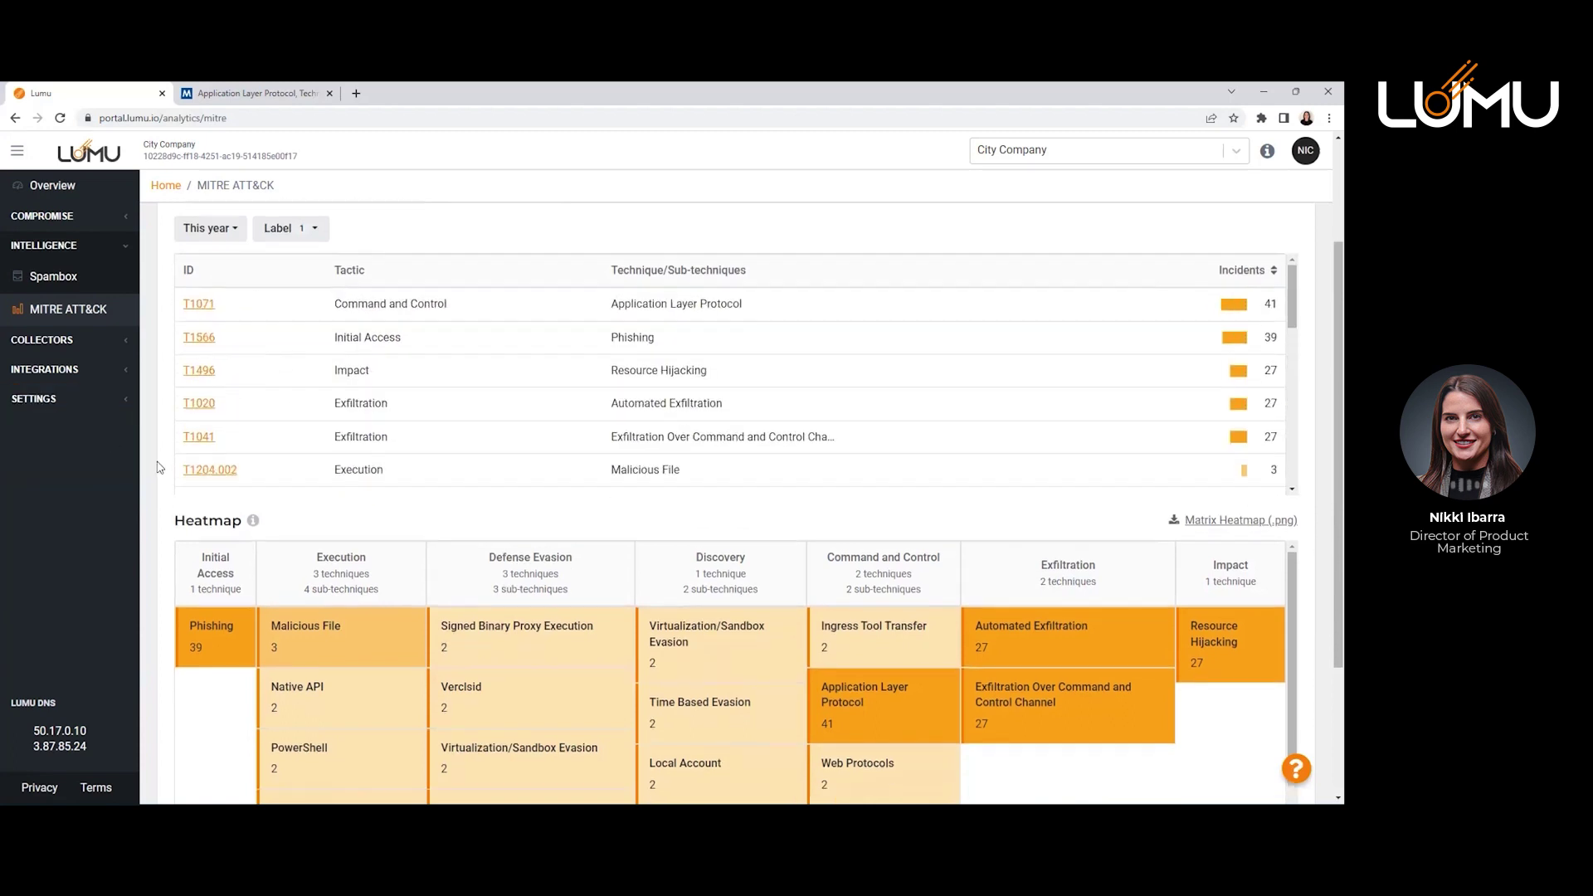
scroll(159, 466, "down", 1)
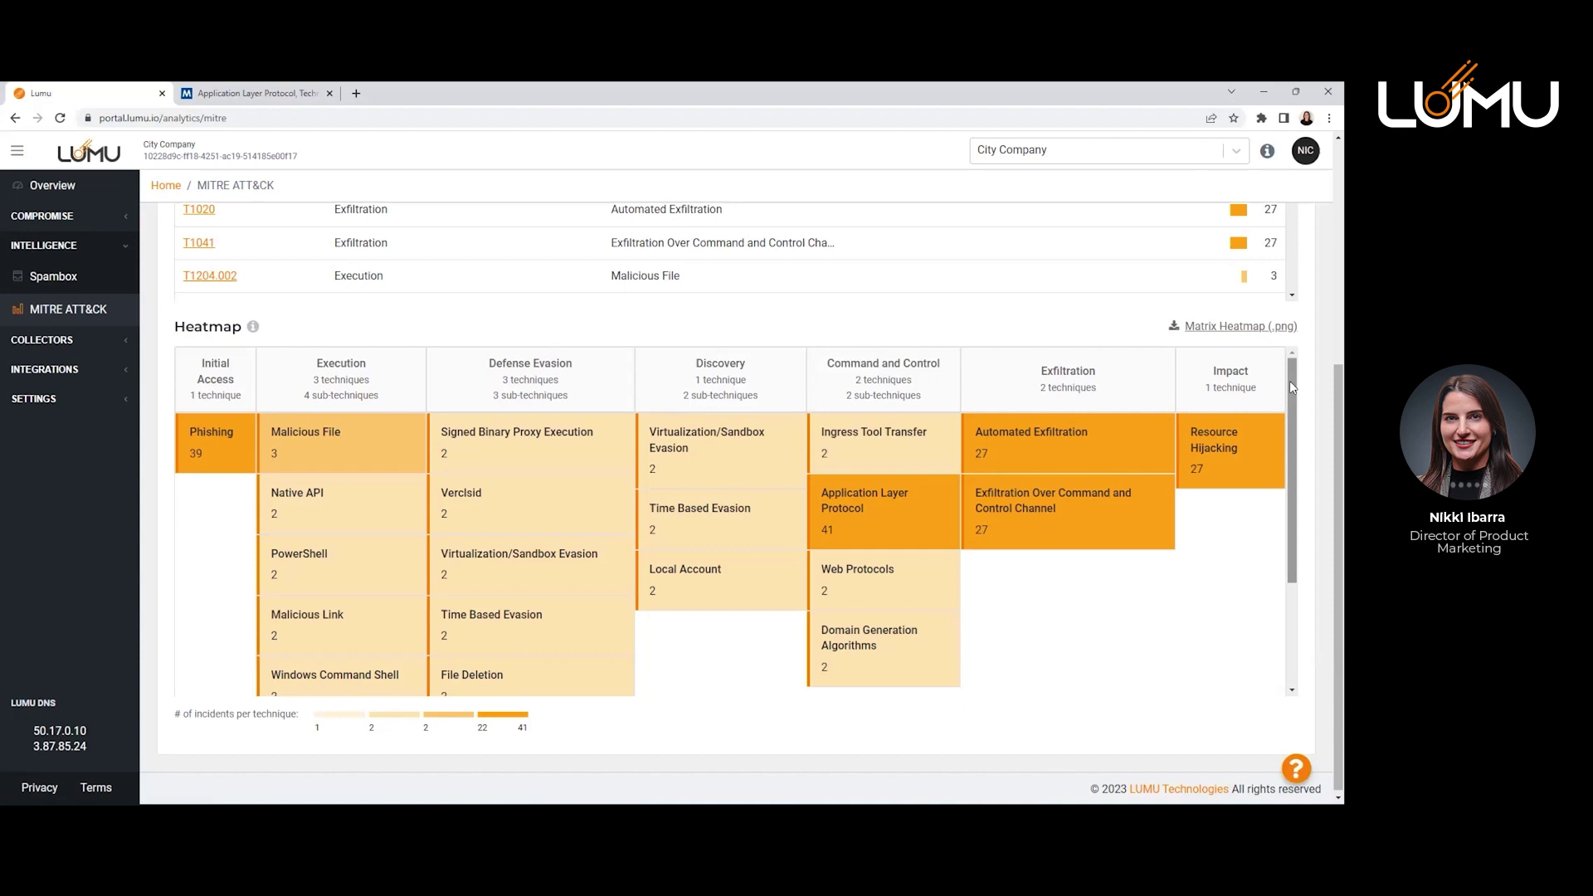
left_click_drag(1289, 387, 1291, 496)
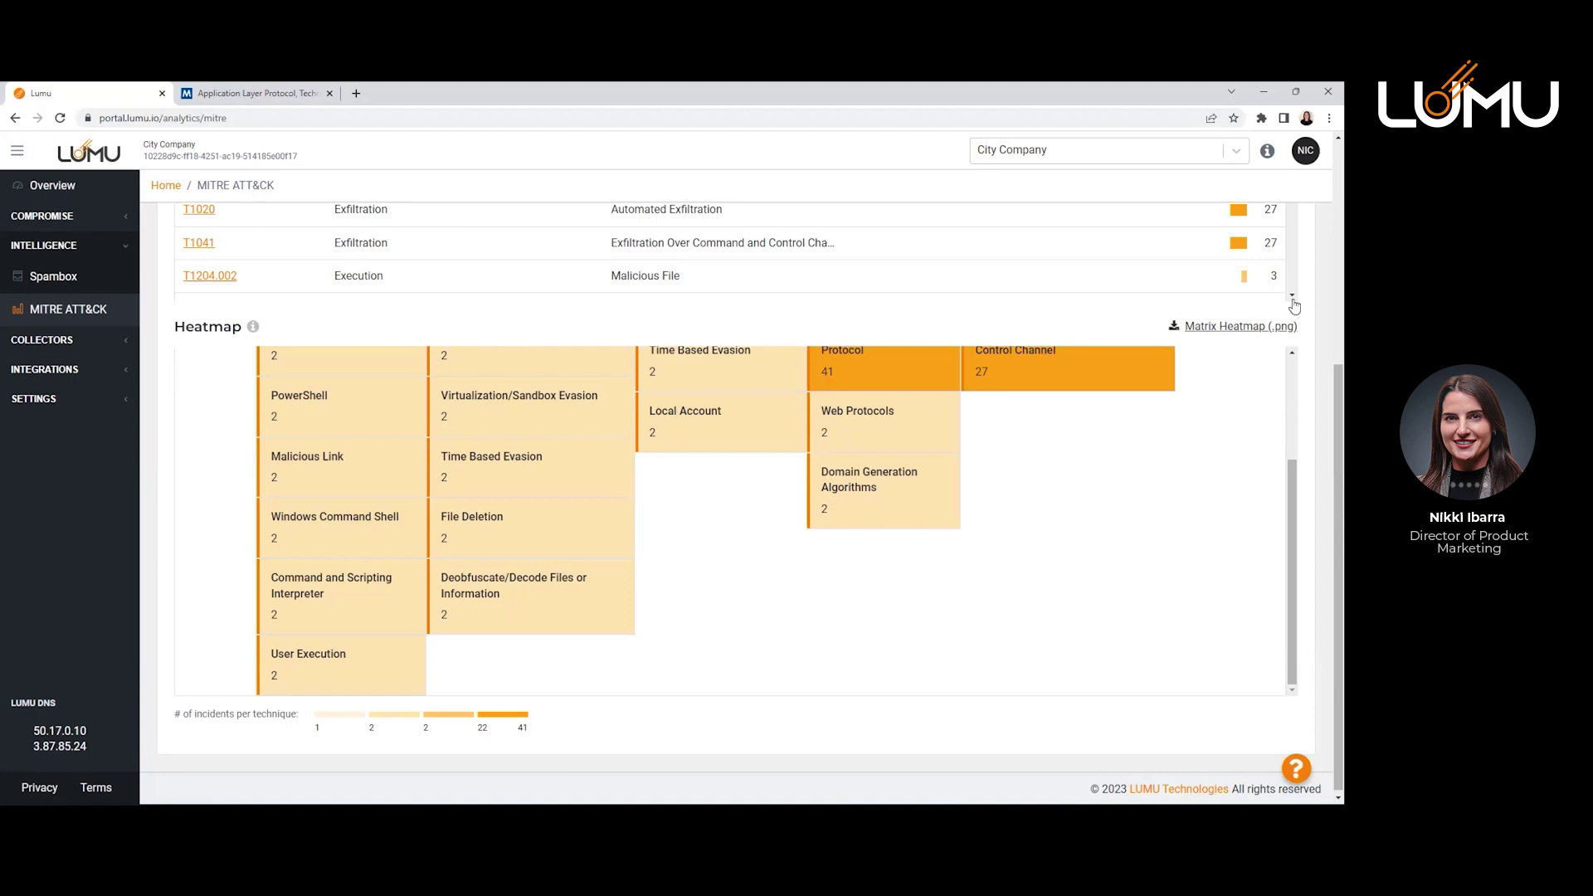
scroll(1317, 332, "up", 4)
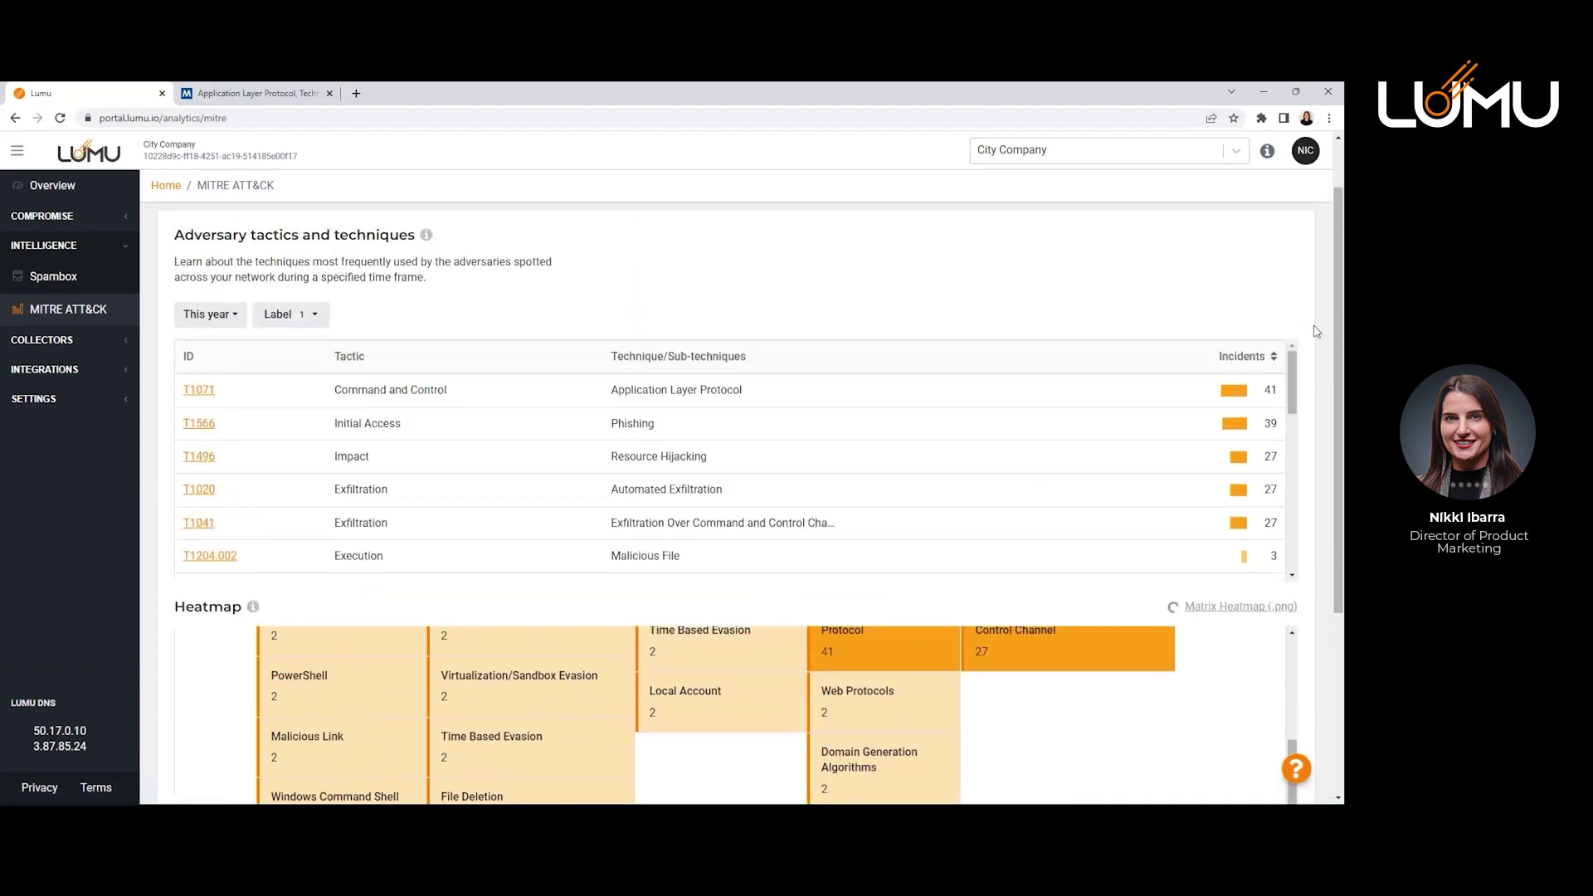
scroll(1317, 332, "up", 1)
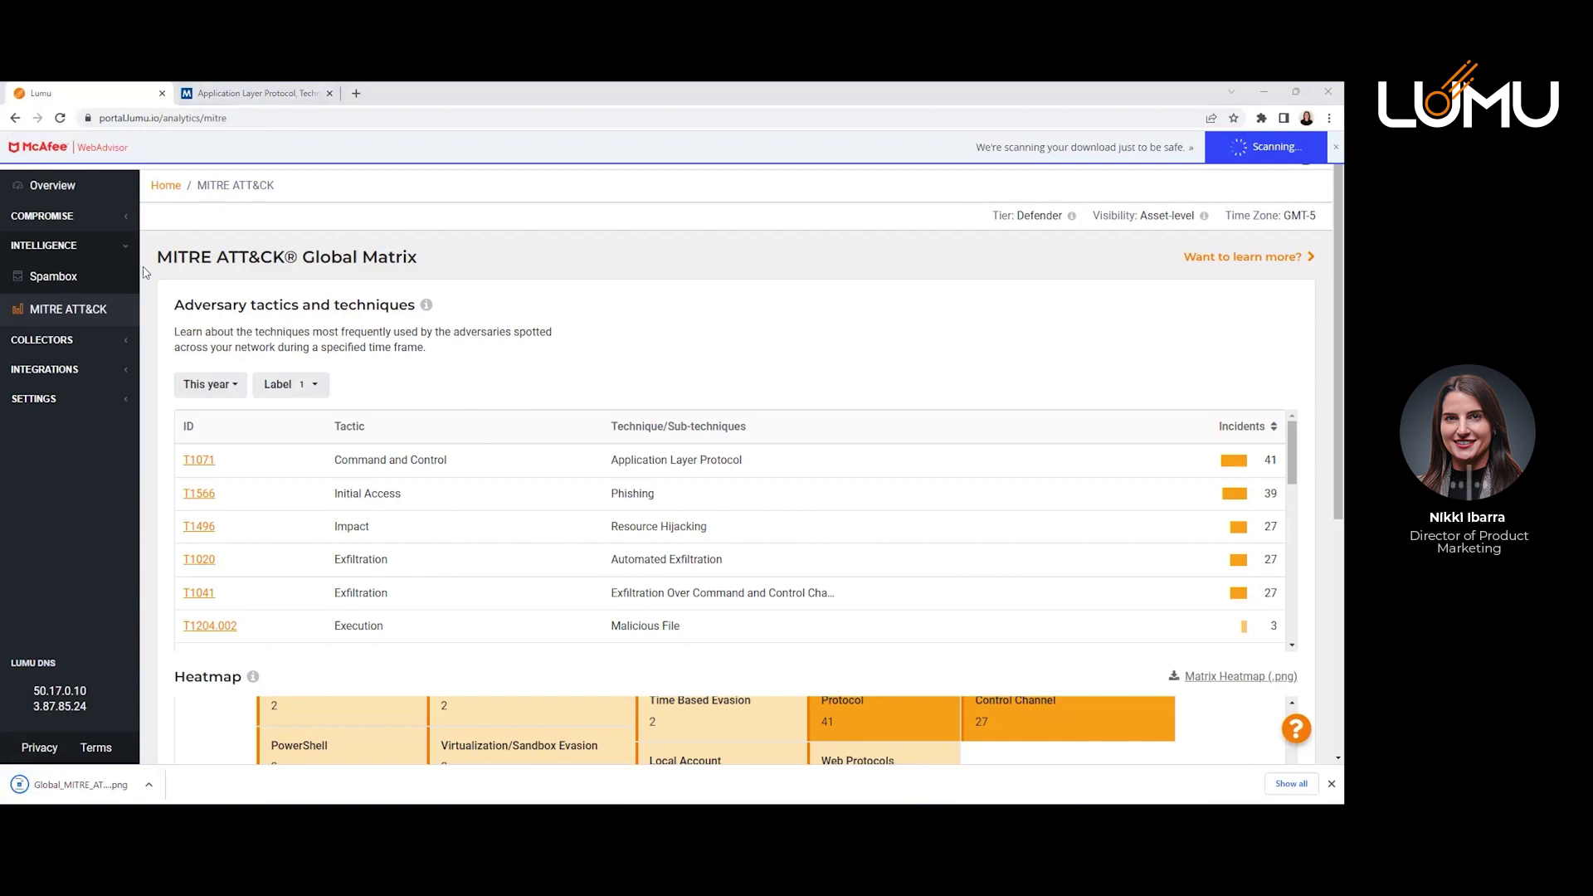
Open the integration apps, collapsing the Intelligence section of the navigation, and choose to add the SentinelOne response integration.
left_click(127, 371)
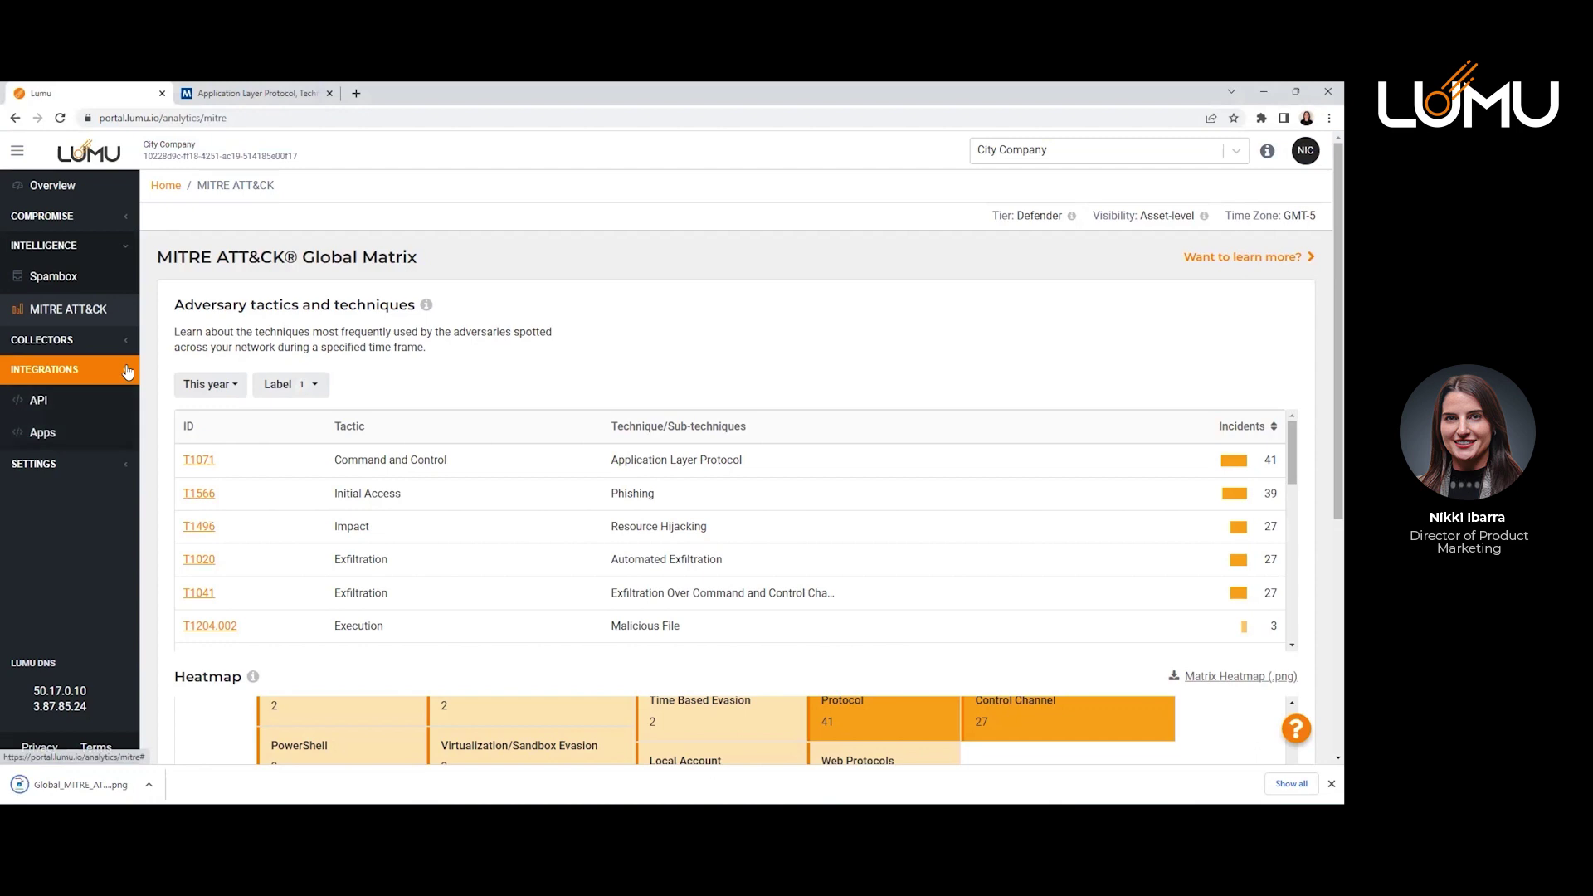
left_click(134, 244)
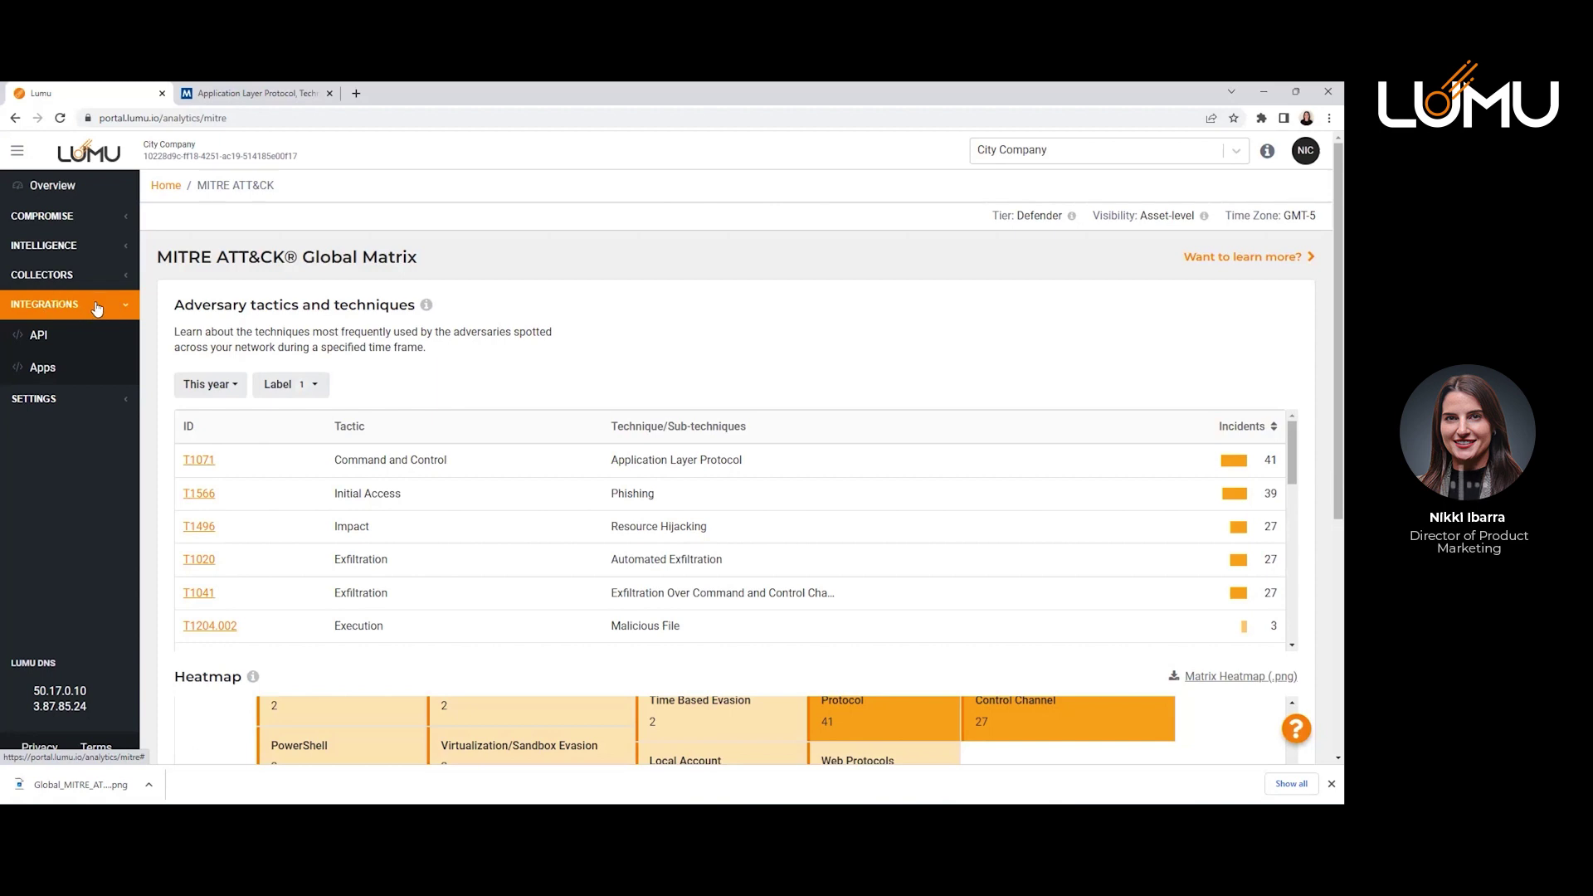
left_click(84, 376)
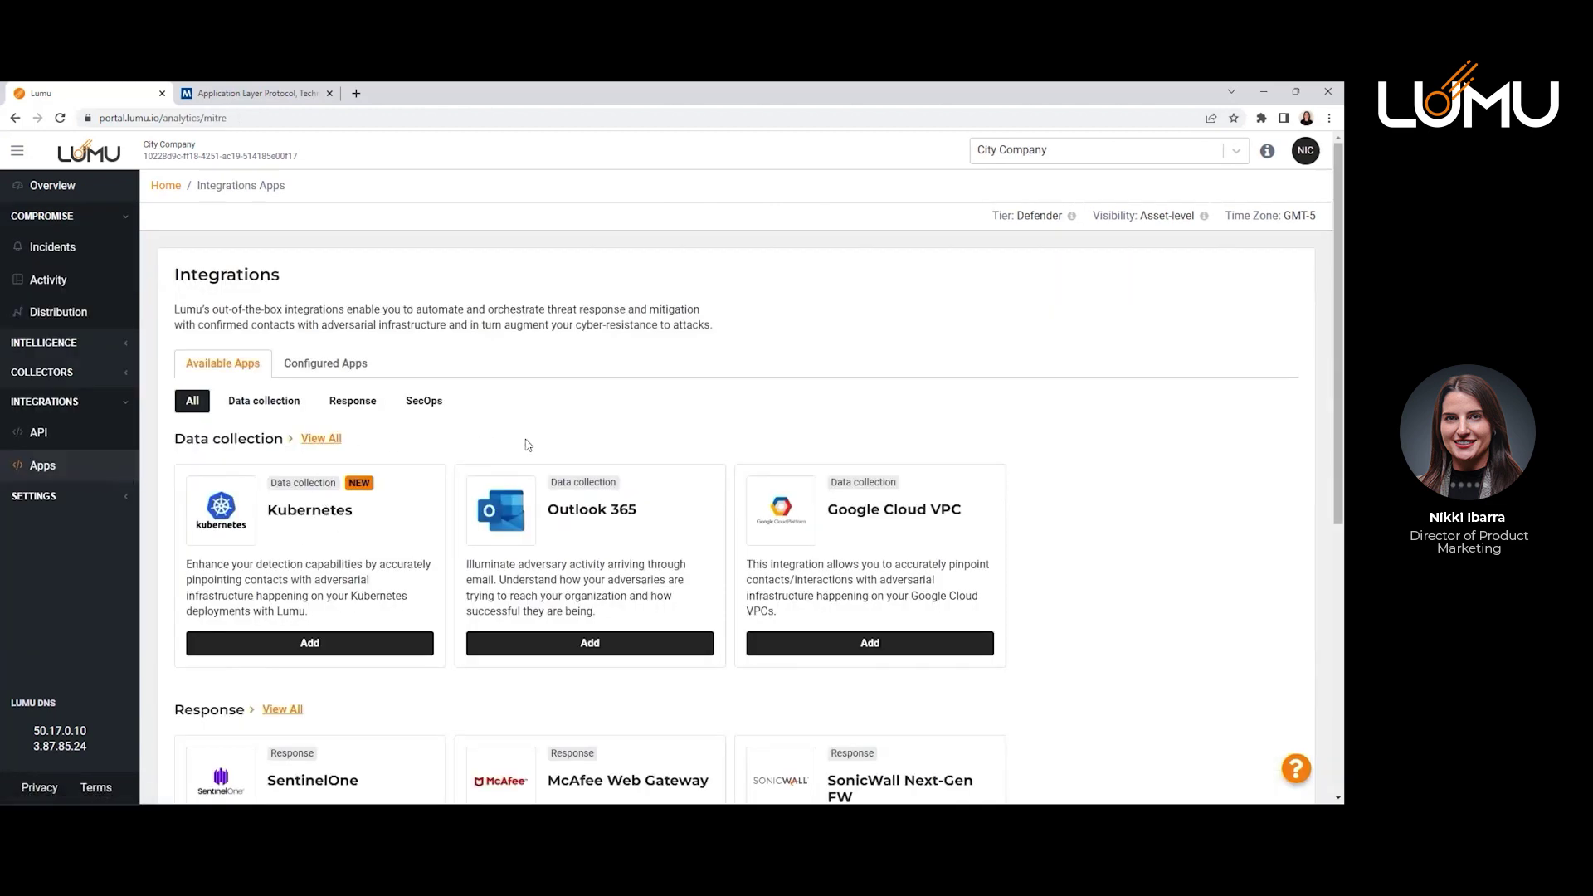
scroll(535, 446, "down", 3)
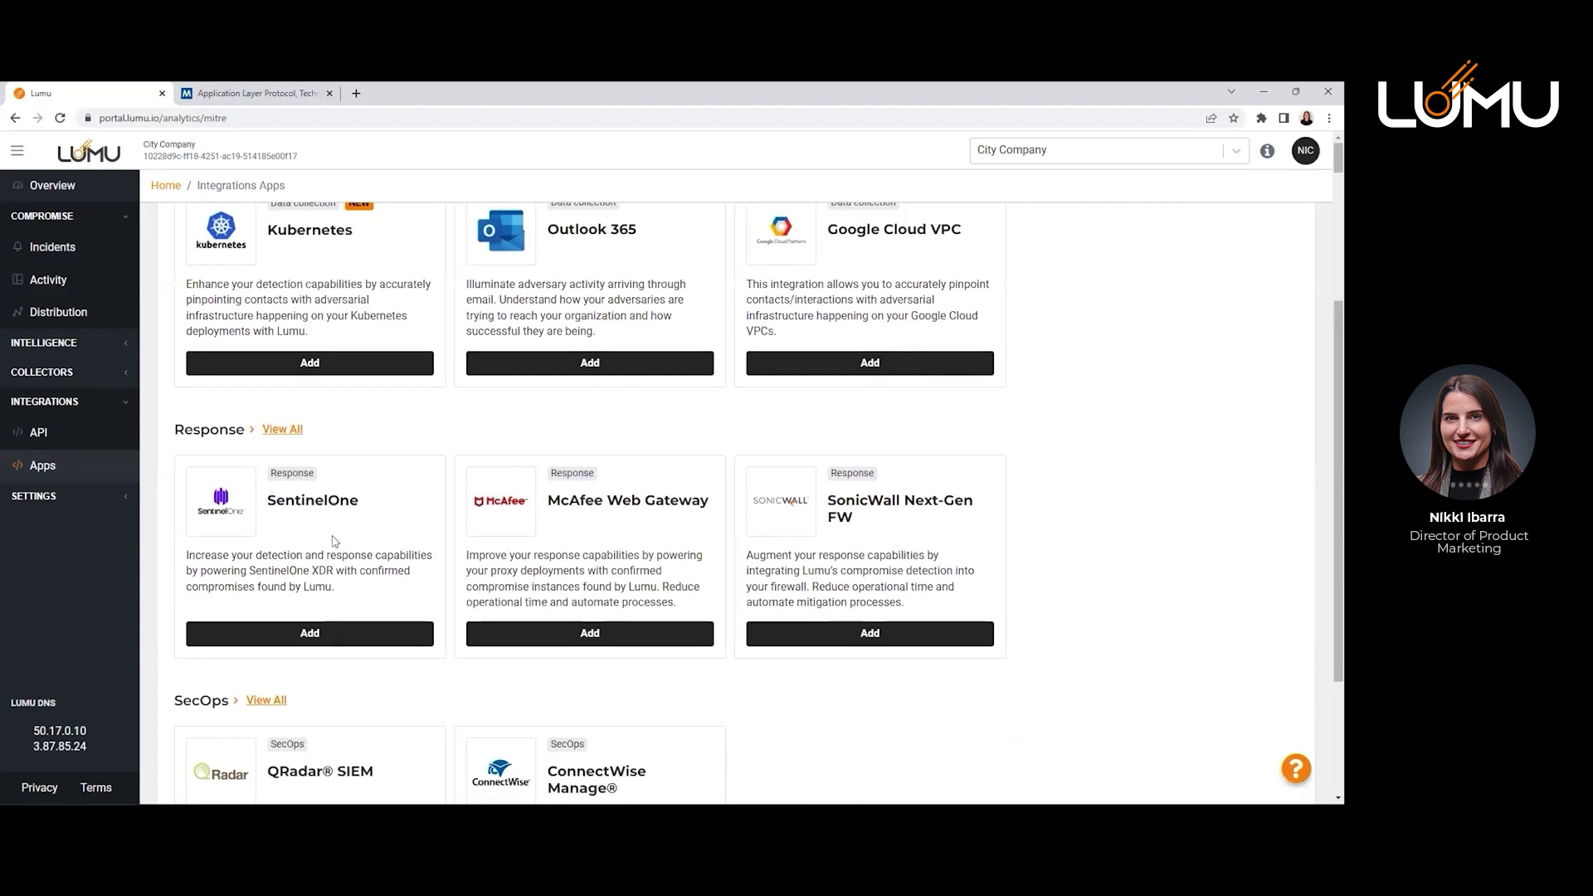
left_click(331, 636)
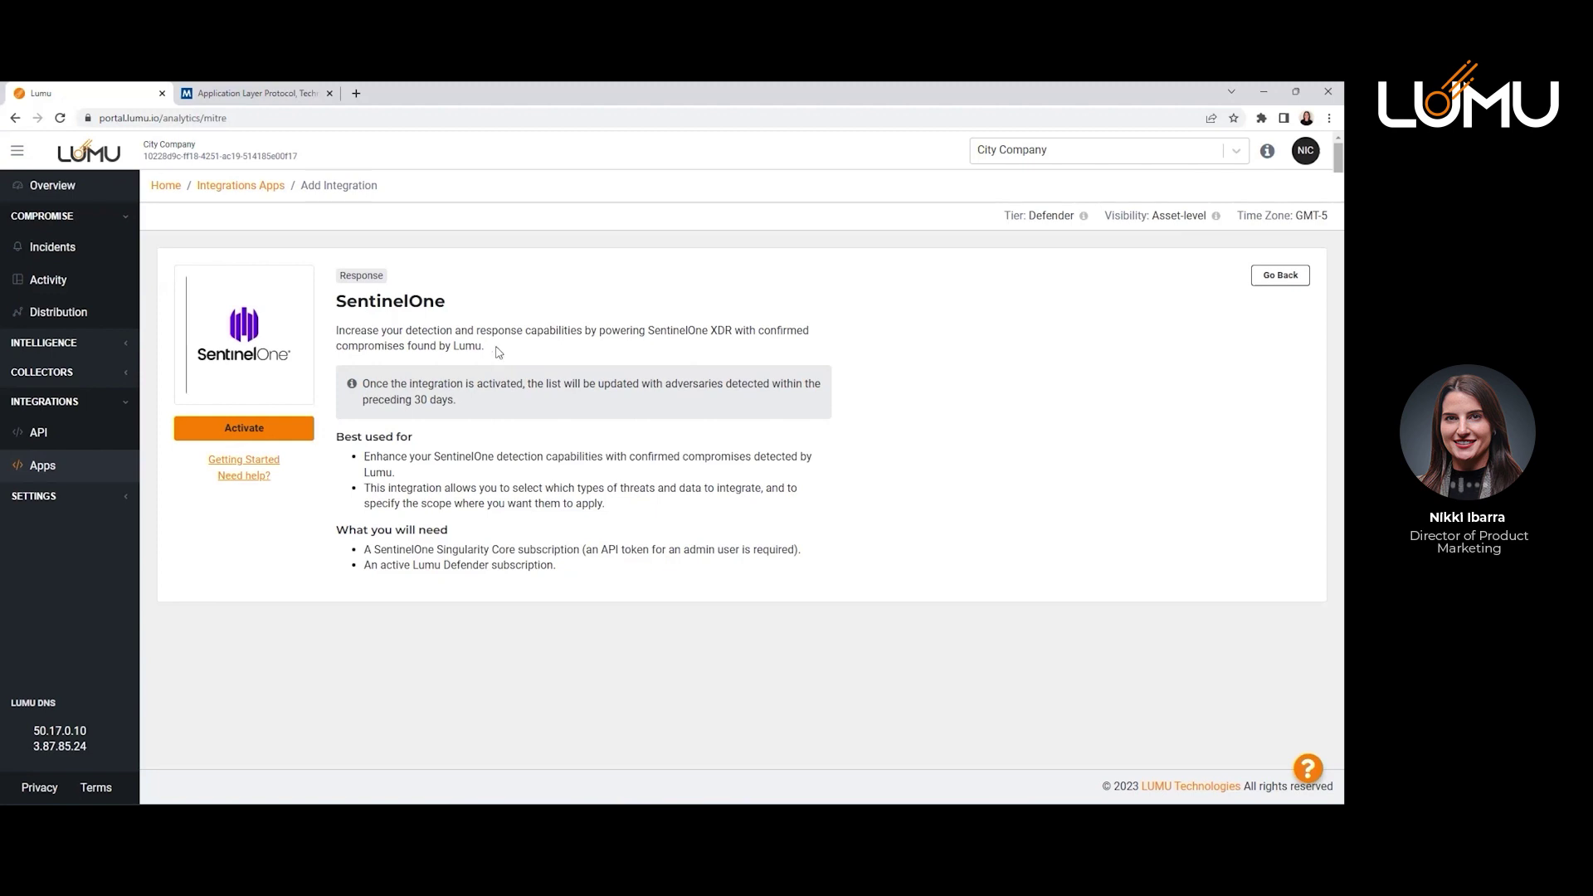
Start activating the SentinelOne integration and name it "Lumu integration".
left_click(272, 430)
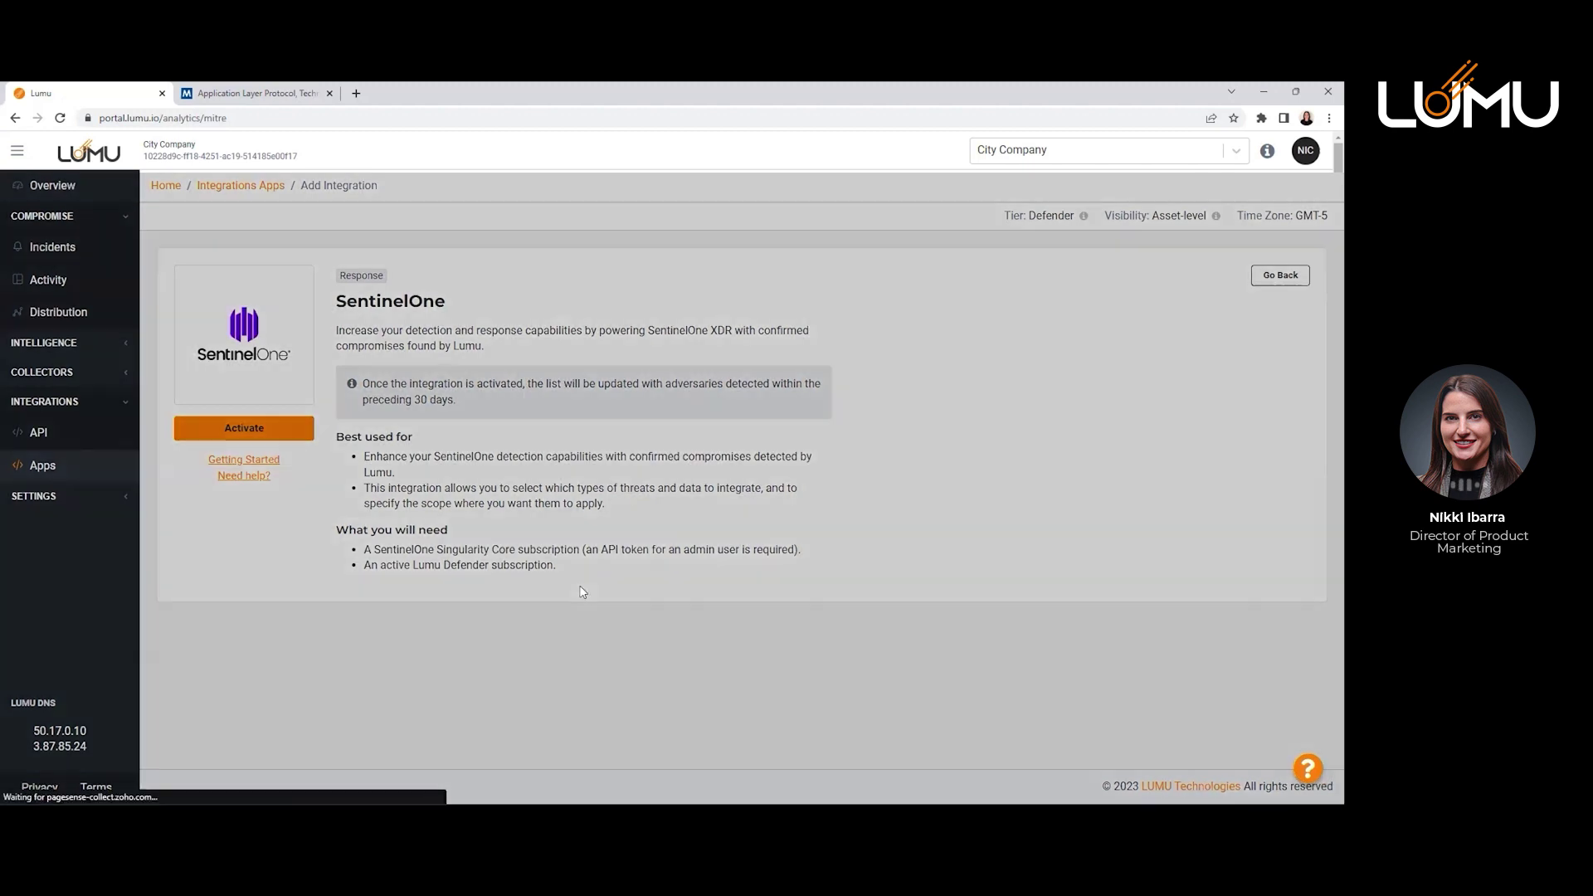
left_click(621, 475)
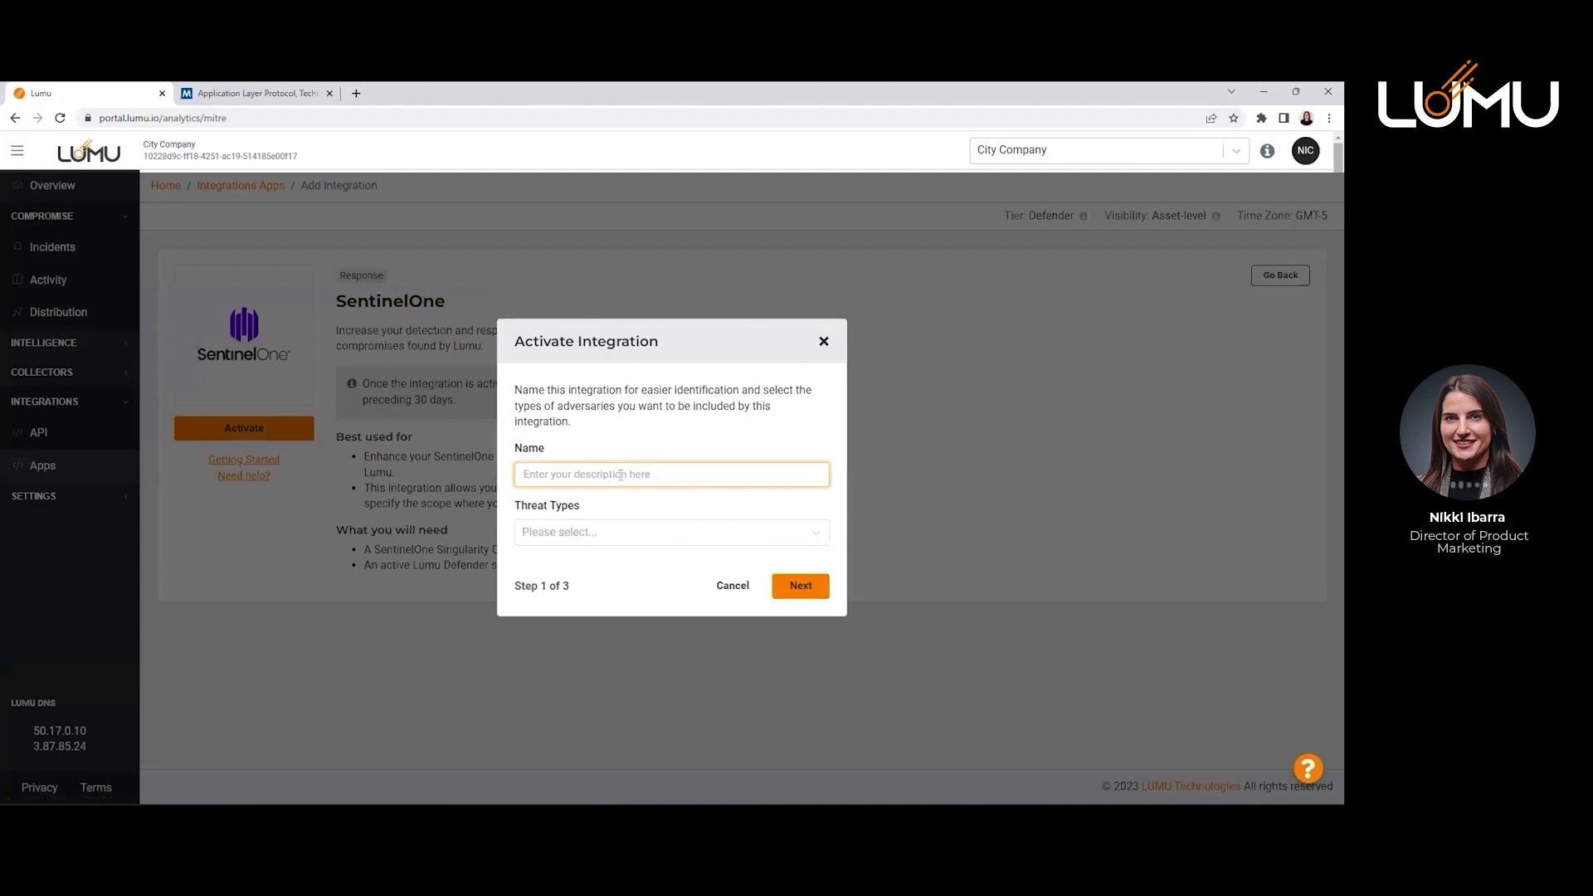
type("Lumu integration")
key("Tab")
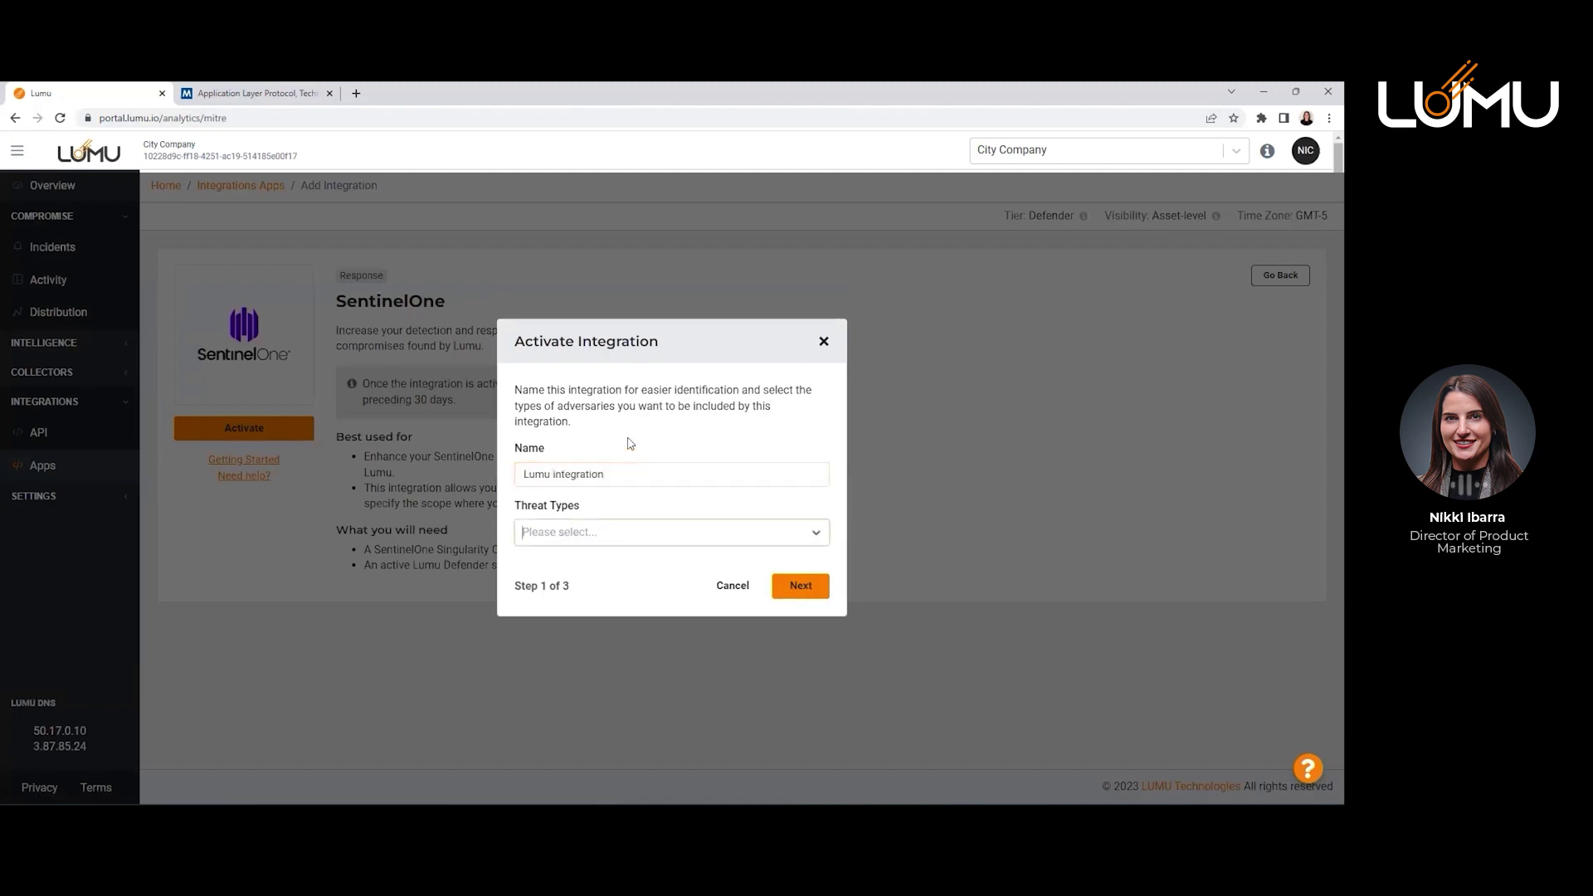
Select the threat types Malware, Phishing, C2C, Spam and Mining for the integration and continue to step 2.
left_click(618, 531)
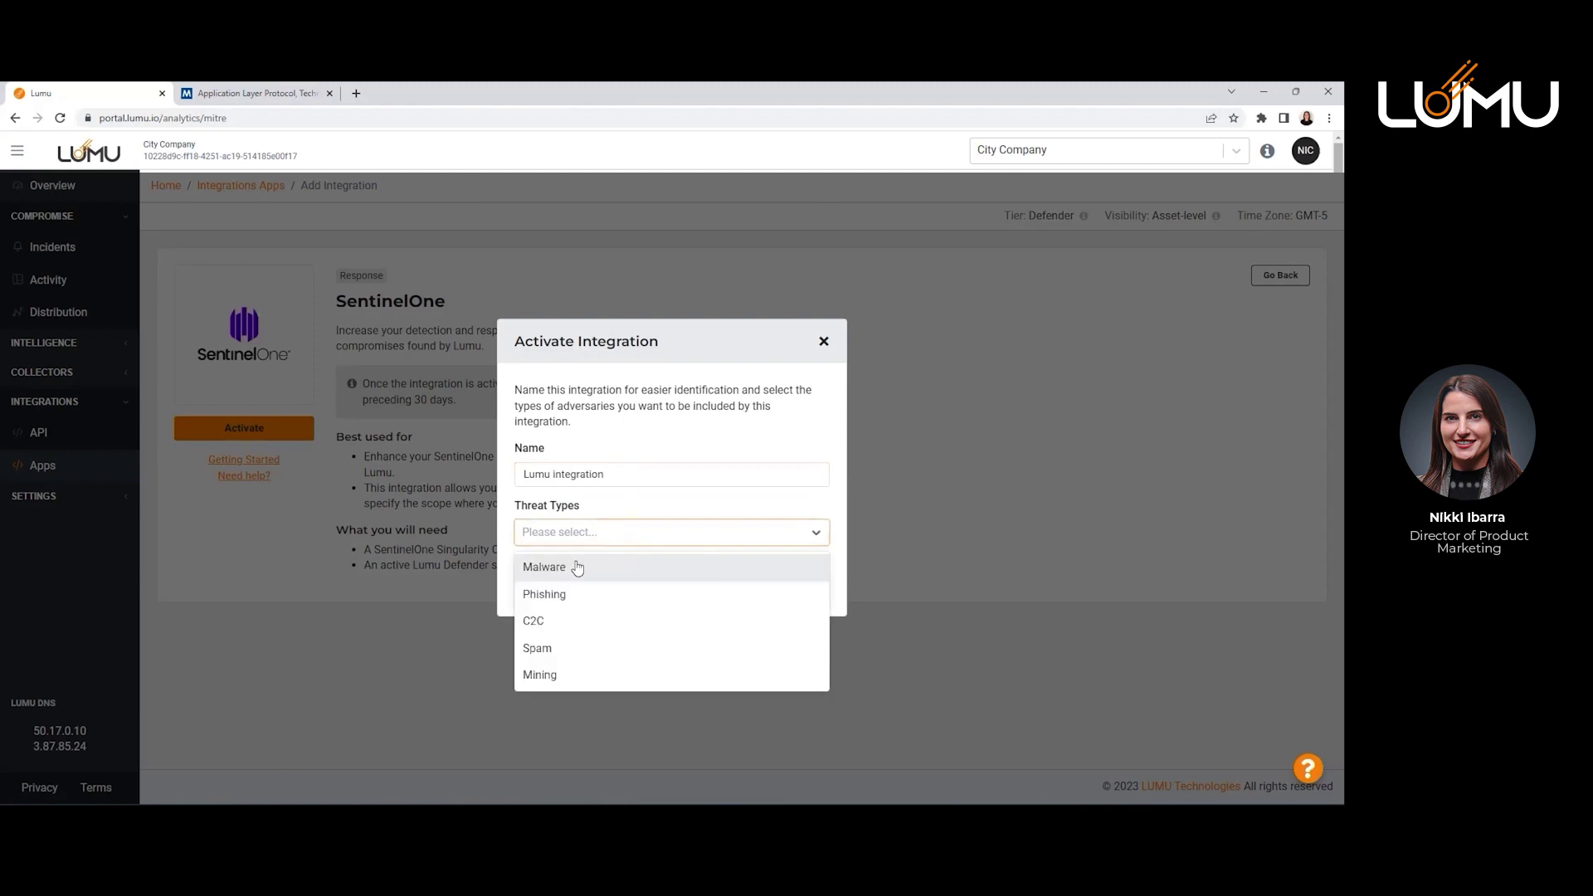
left_click(576, 570)
left_click(632, 540)
left_click(609, 569)
left_click(679, 538)
left_click(663, 568)
left_click(721, 539)
left_click(709, 565)
left_click(747, 538)
left_click(708, 567)
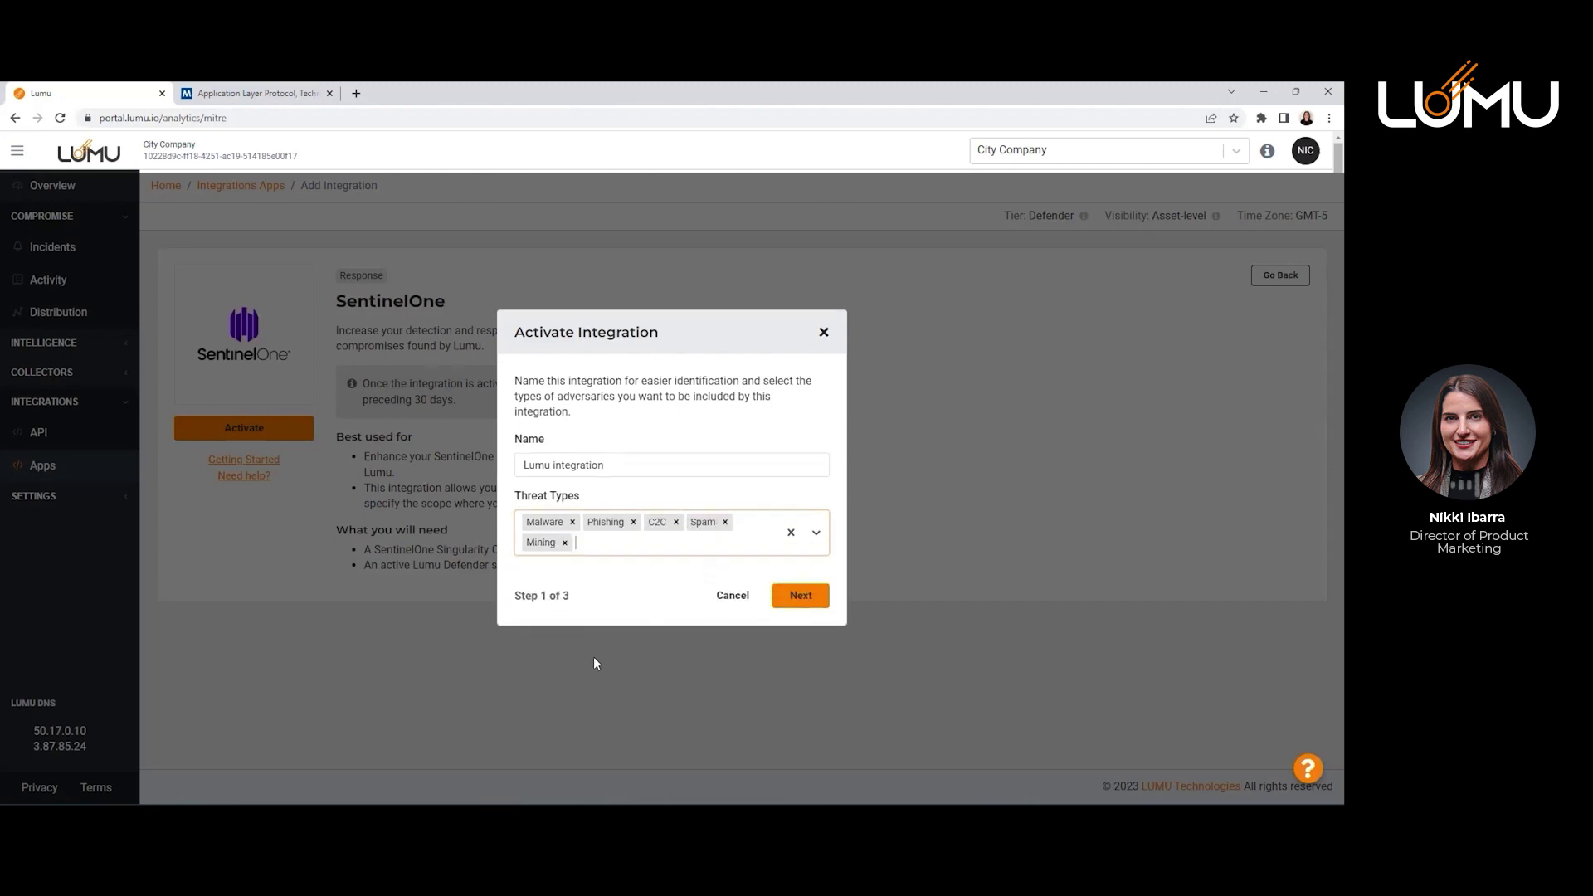
left_click(801, 596)
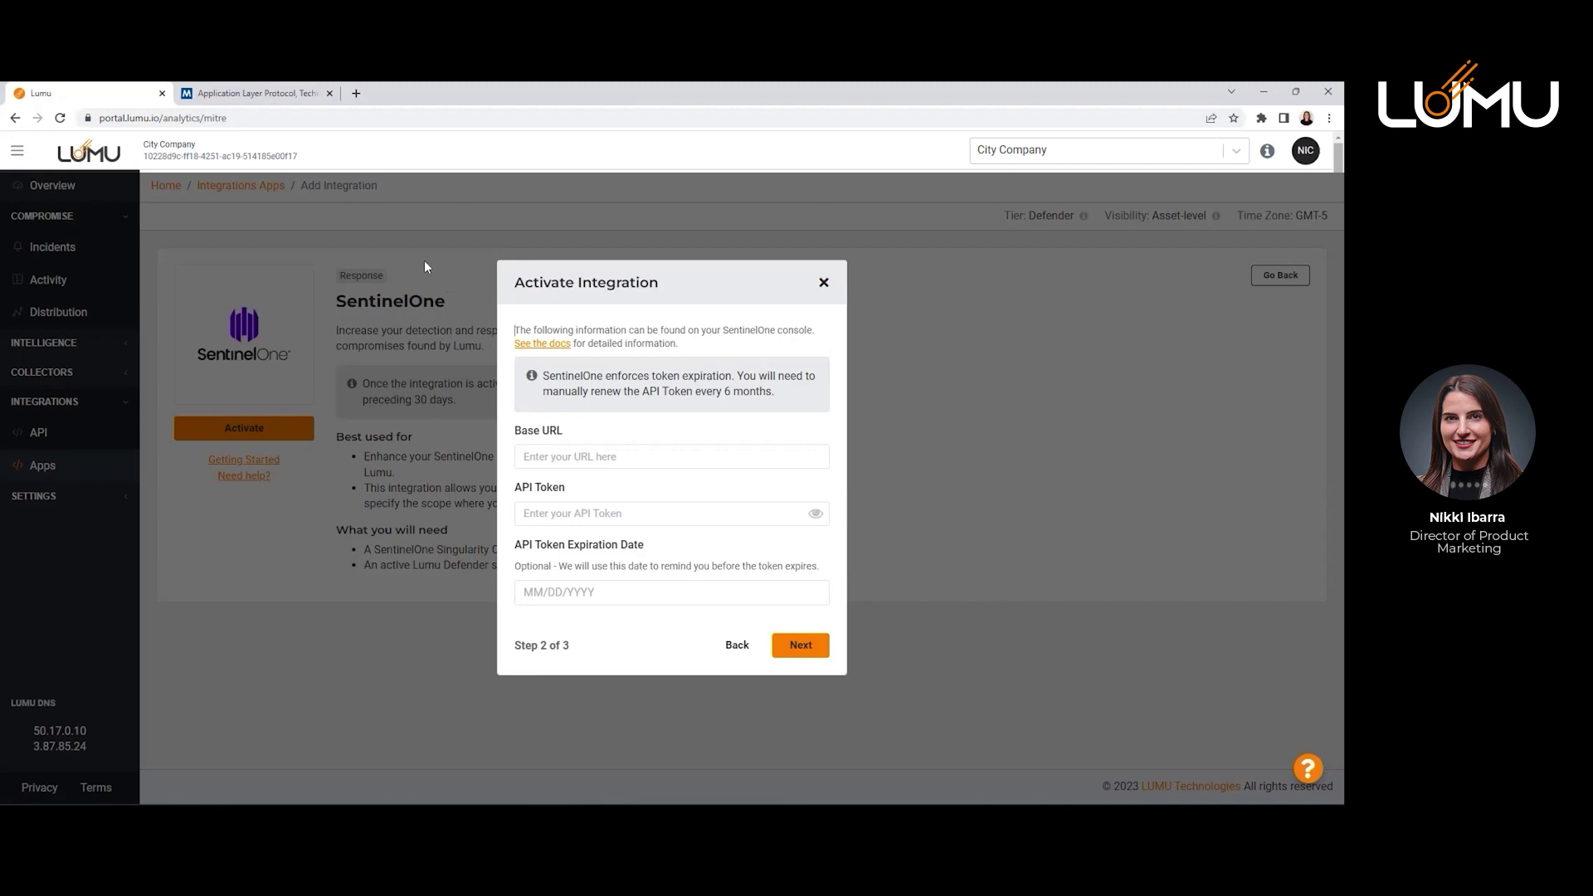
key("alt+Tab")
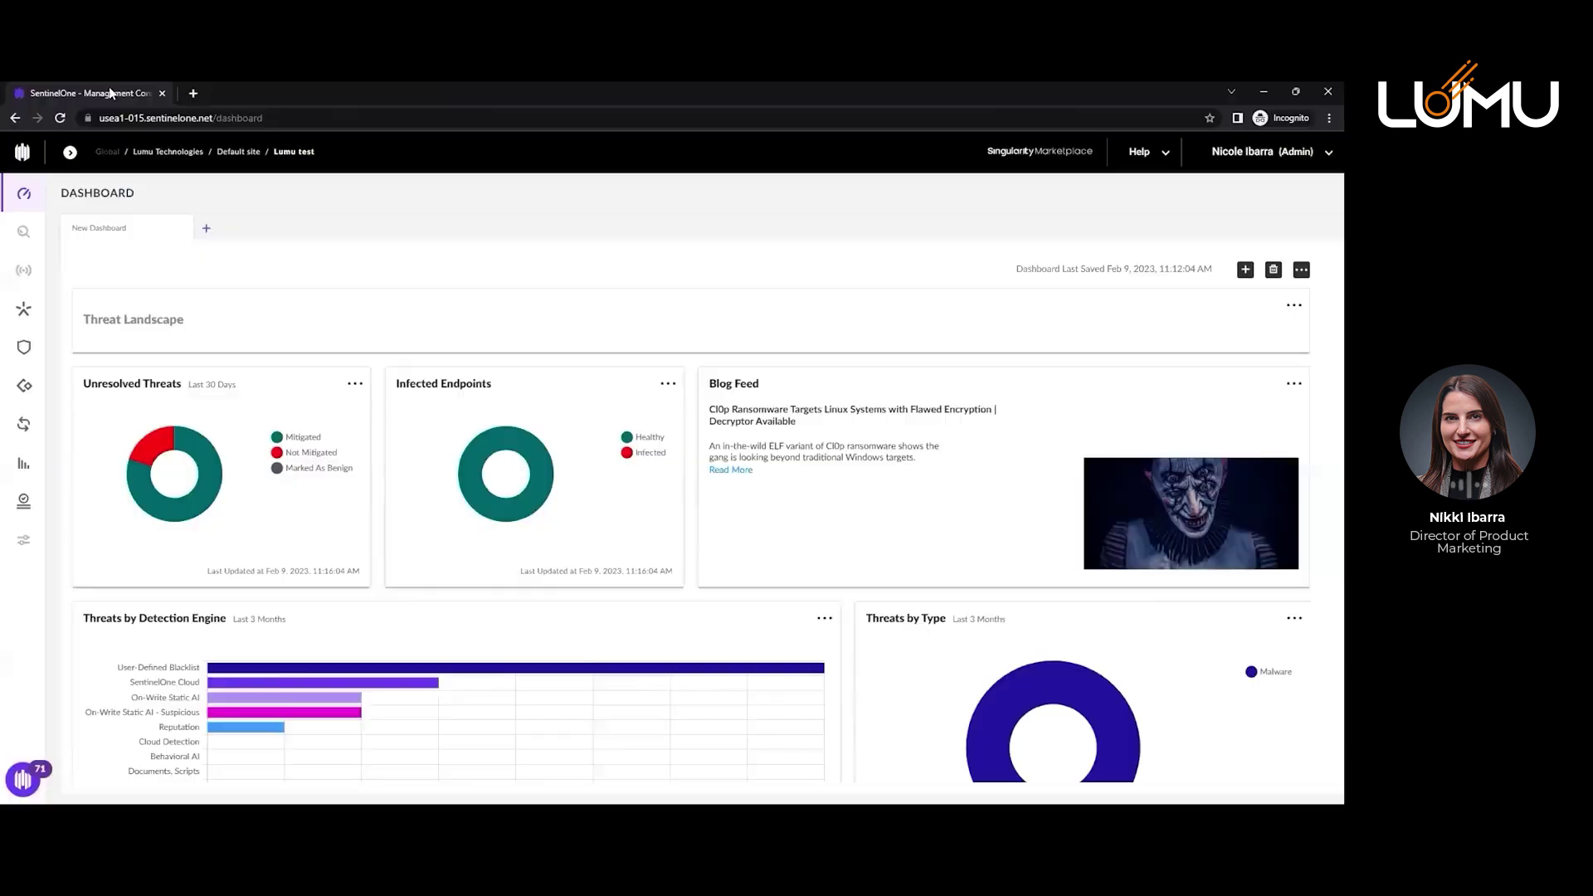
left_click(217, 118)
left_click(281, 118)
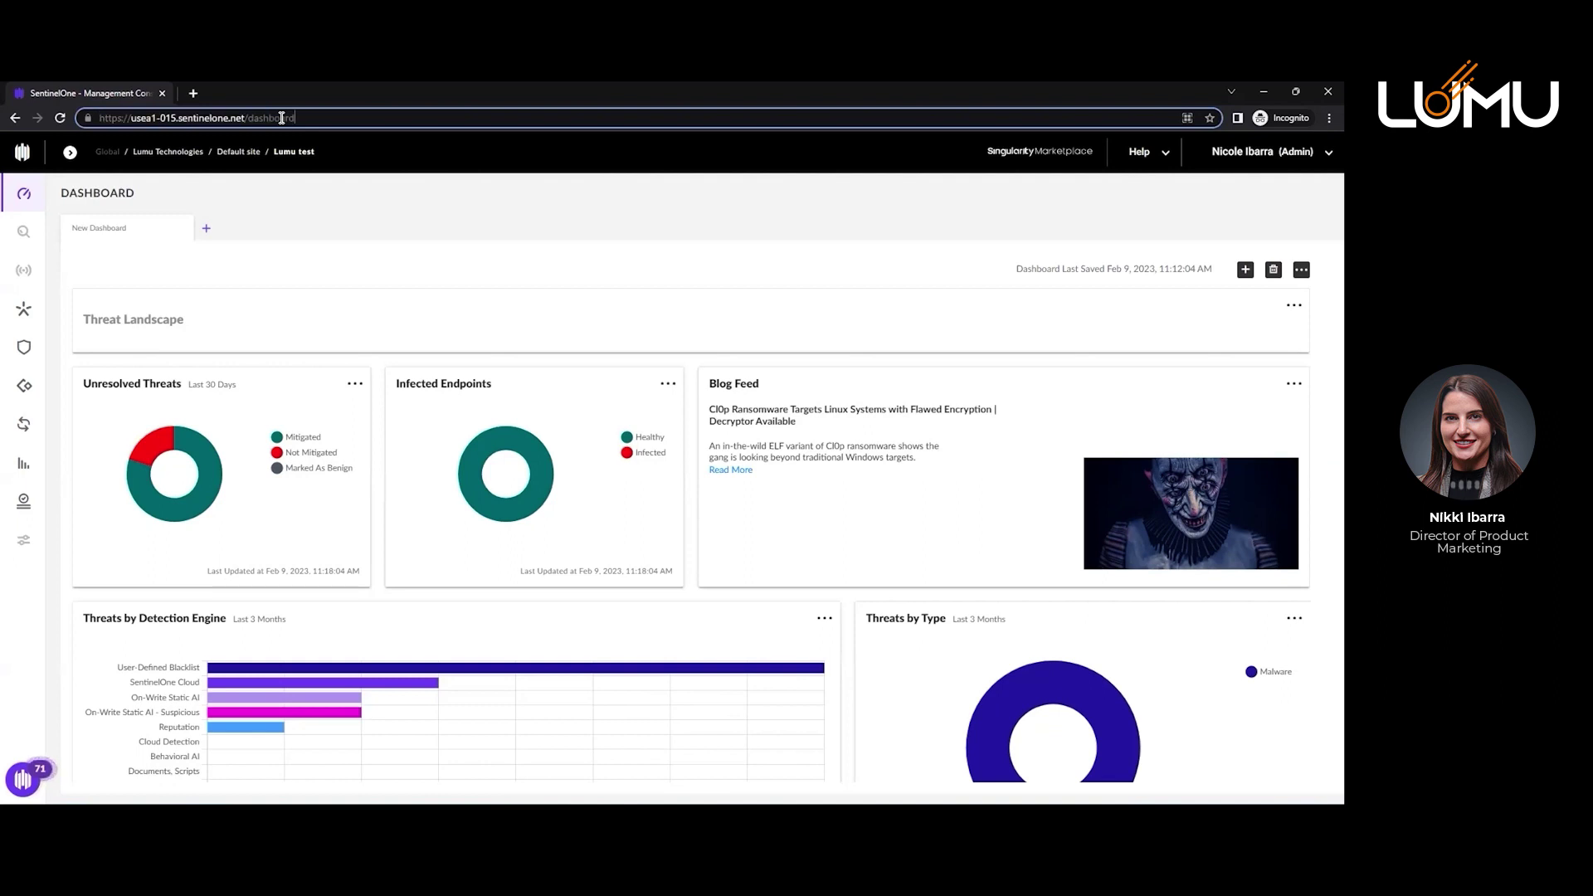
left_click_drag(246, 118, 99, 118)
left_click_drag(246, 117, 100, 118)
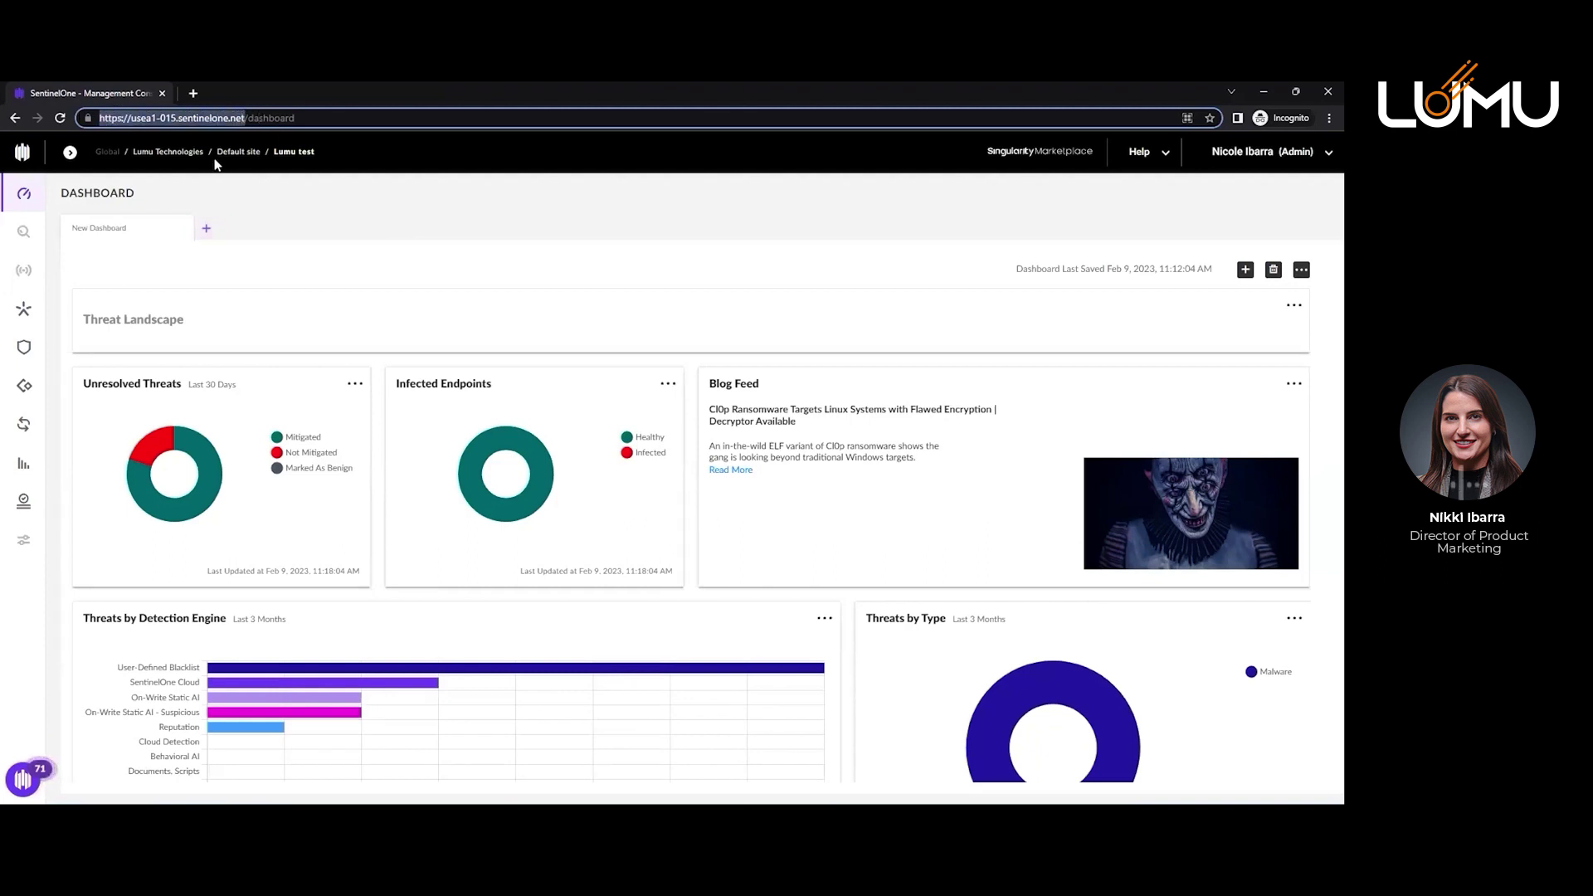
key("ctrl+c")
key("alt+Tab")
left_click(715, 451)
key("ctrl+v")
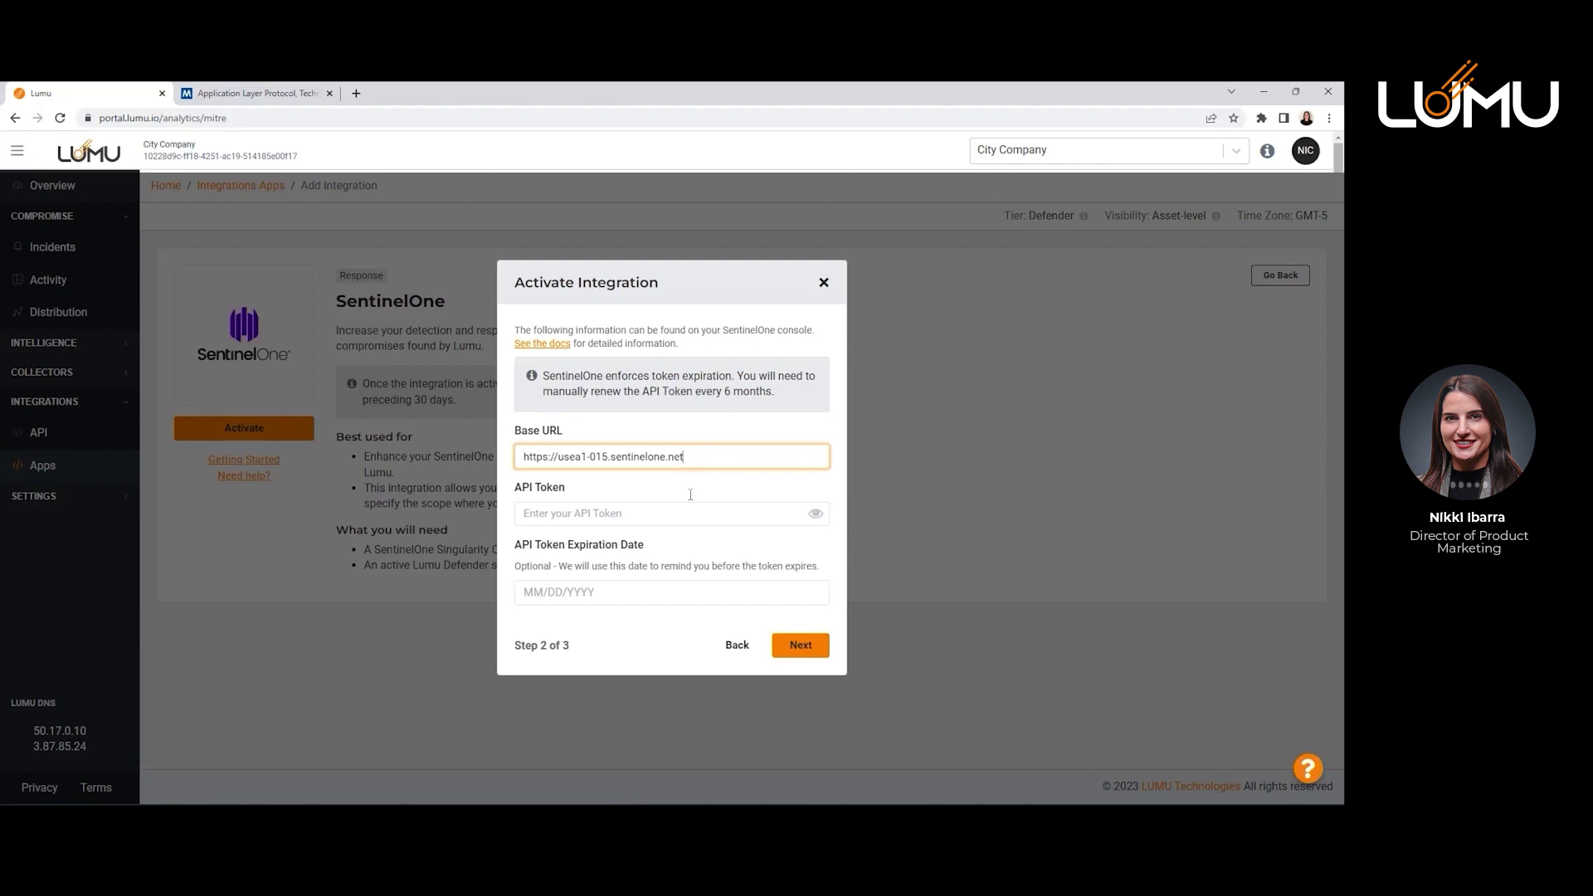
Paste the SentinelOne API token into the integration's API Token field.
key("alt+Tab")
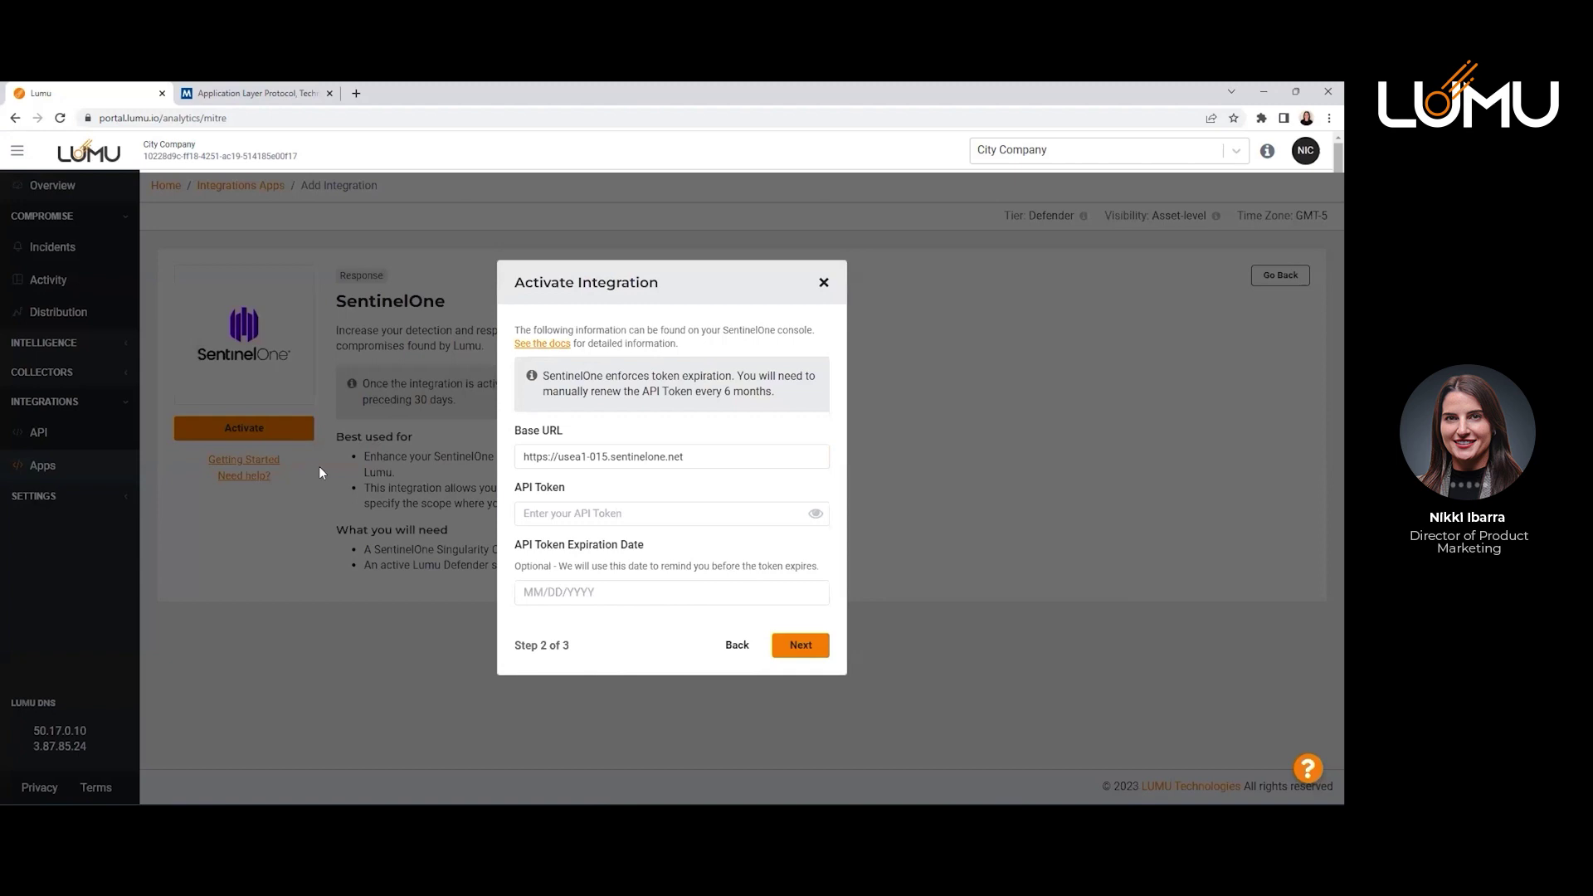
left_click(644, 514)
key("ctrl+v")
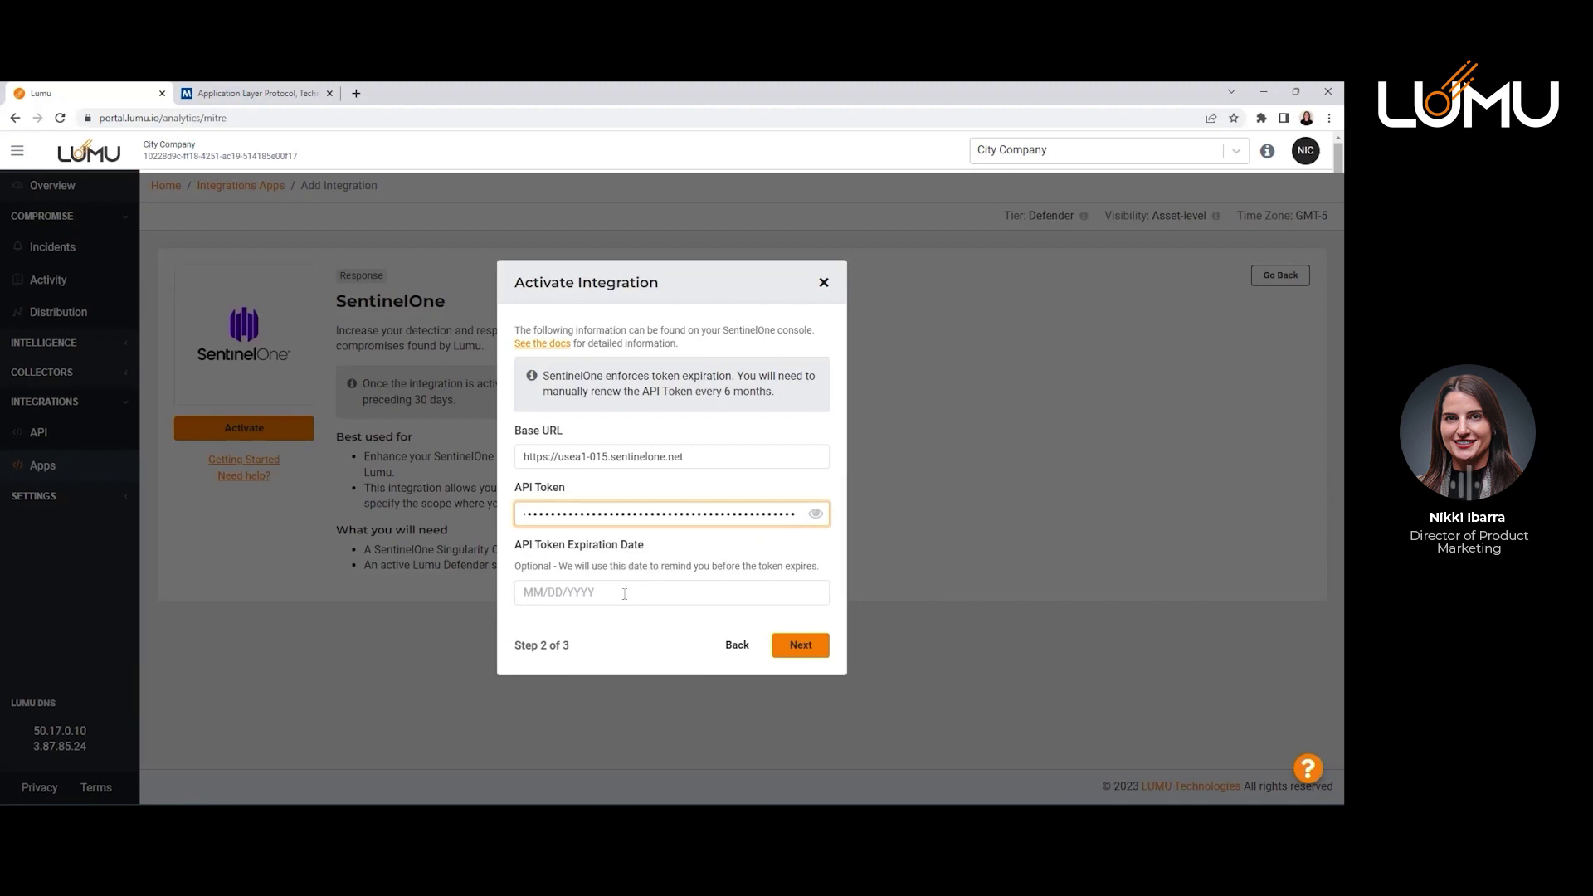
Set the API token expiration date to 07/01/2023 and continue to step 3 of the integration setup.
left_click(624, 594)
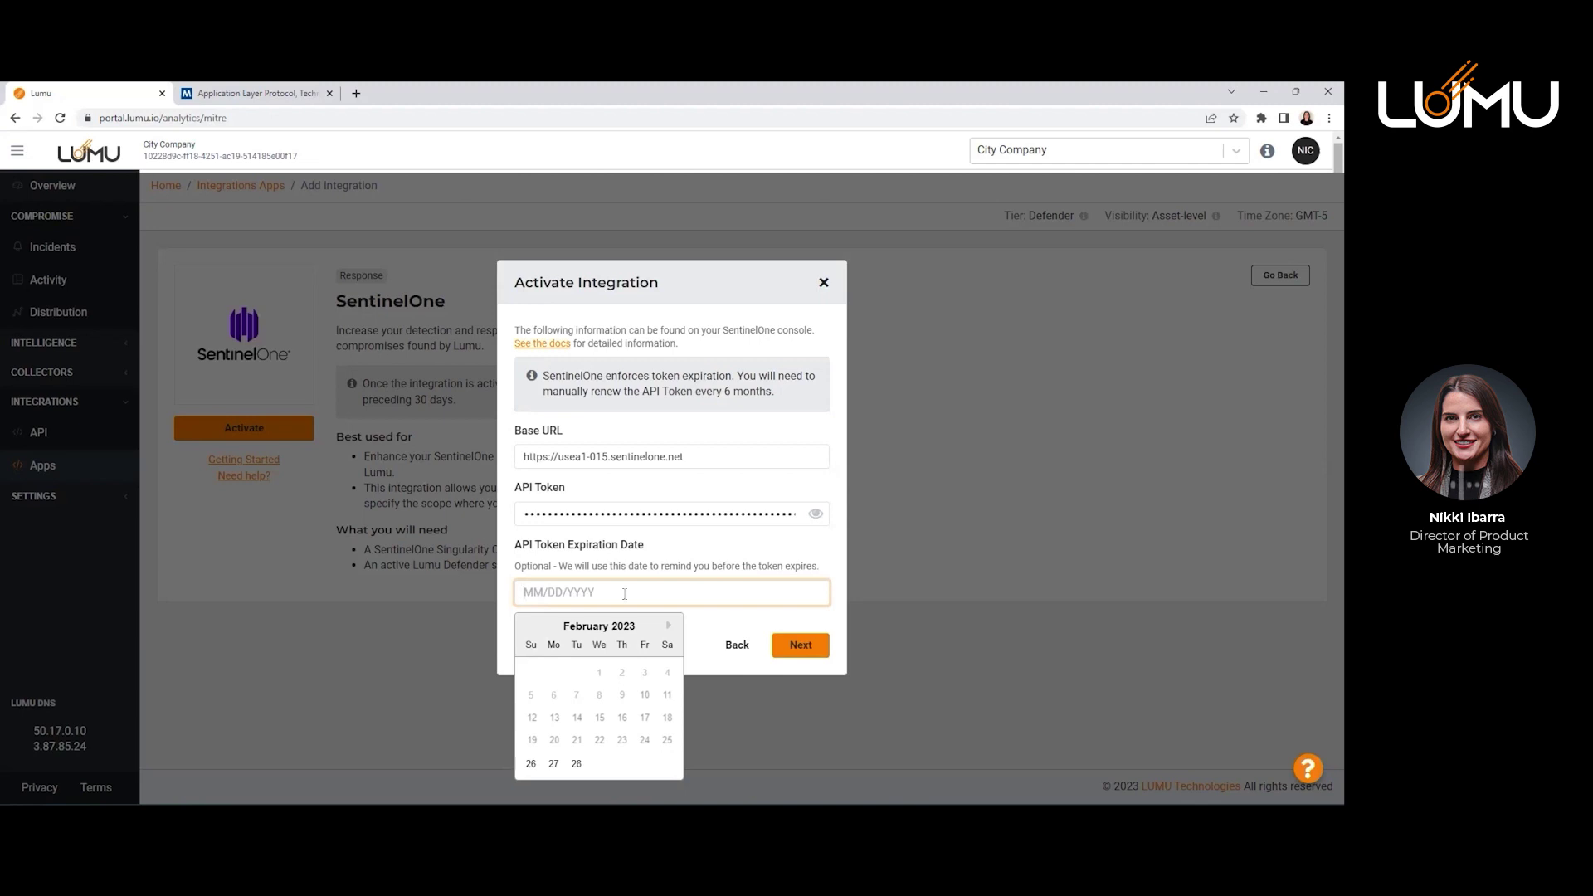
left_click(668, 626)
left_click(668, 626)
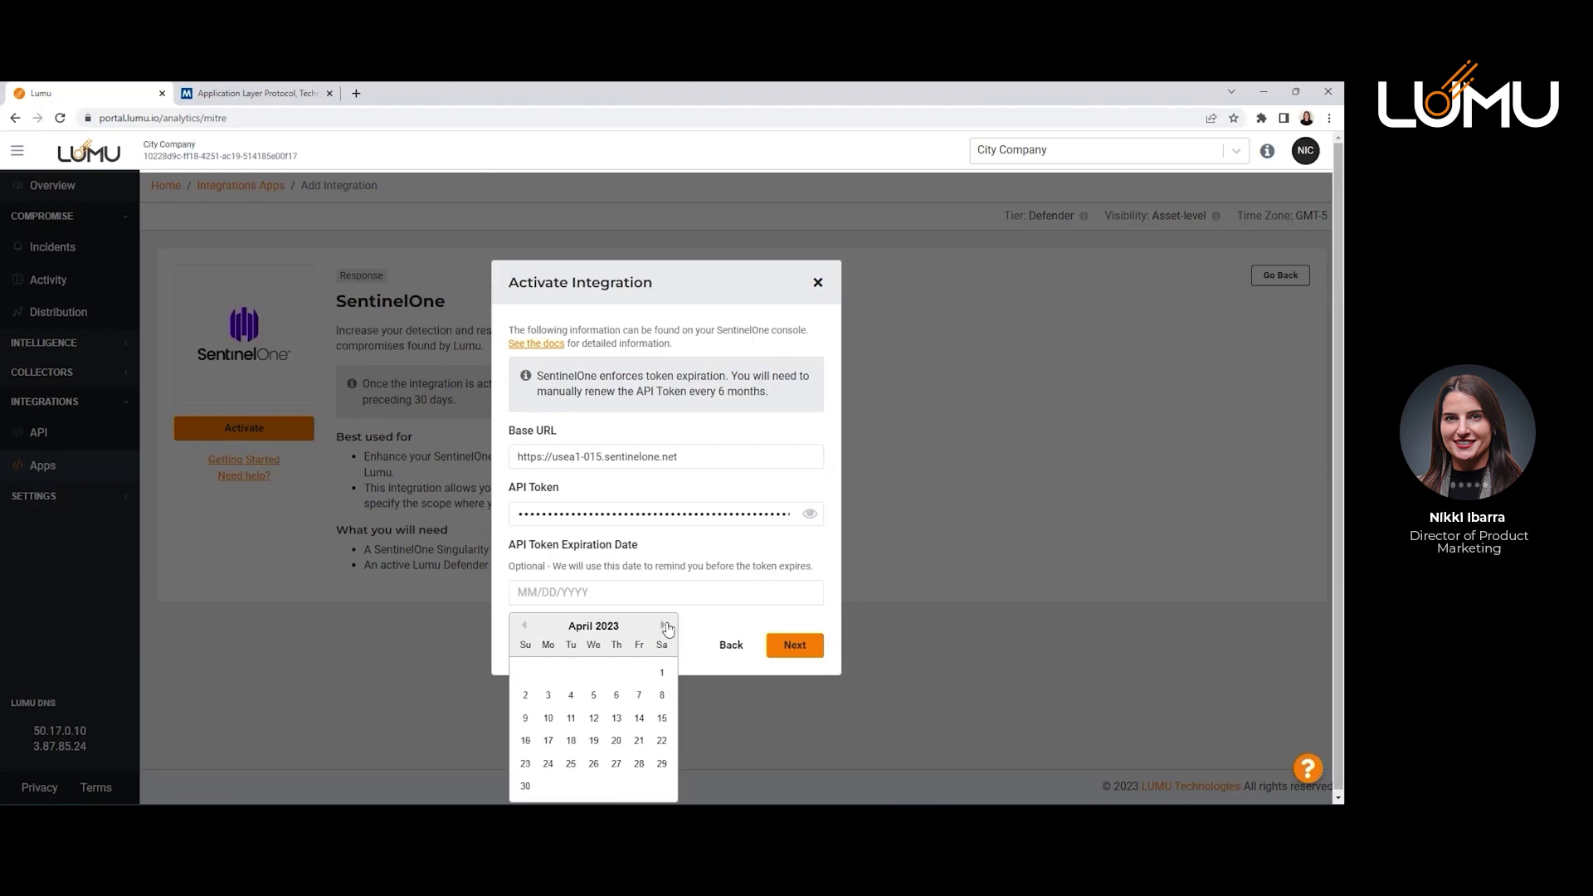
left_click(667, 626)
left_click(669, 627)
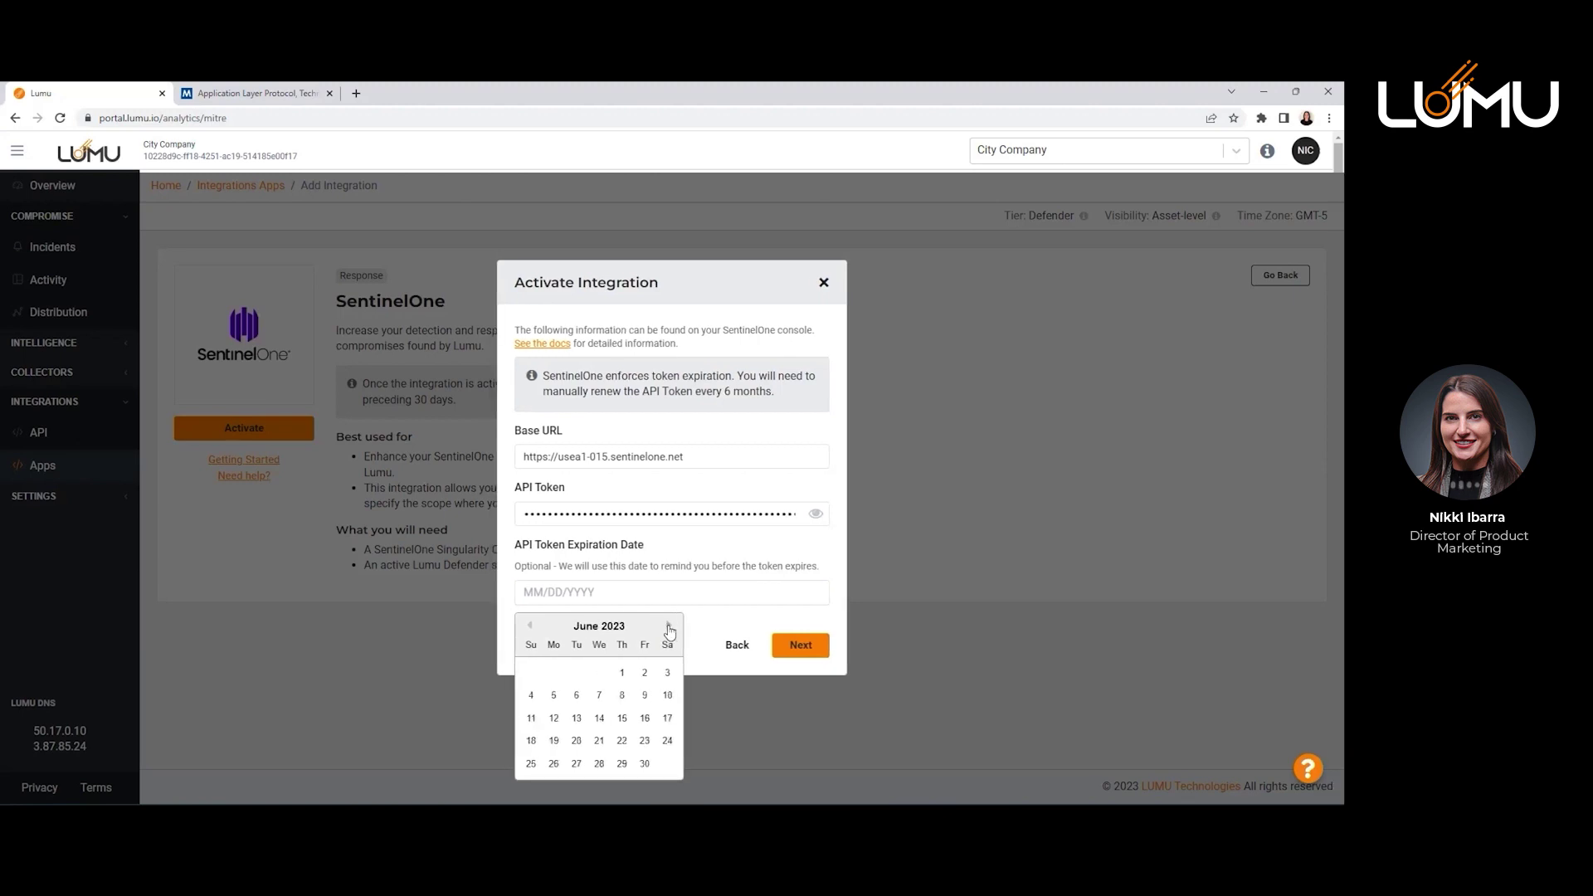
left_click(669, 627)
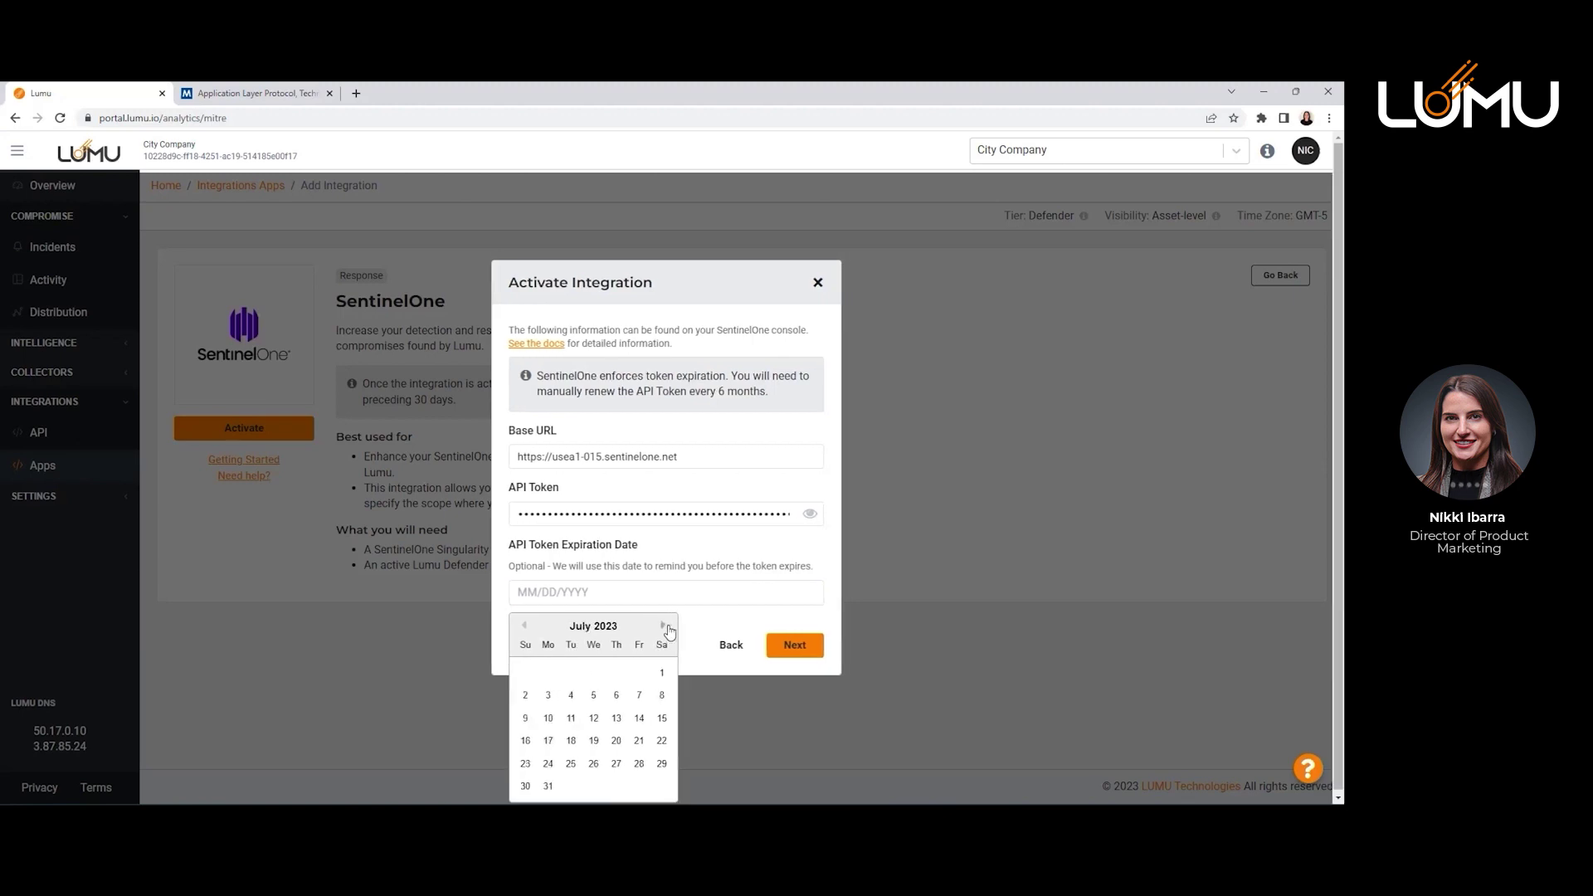
left_click(663, 674)
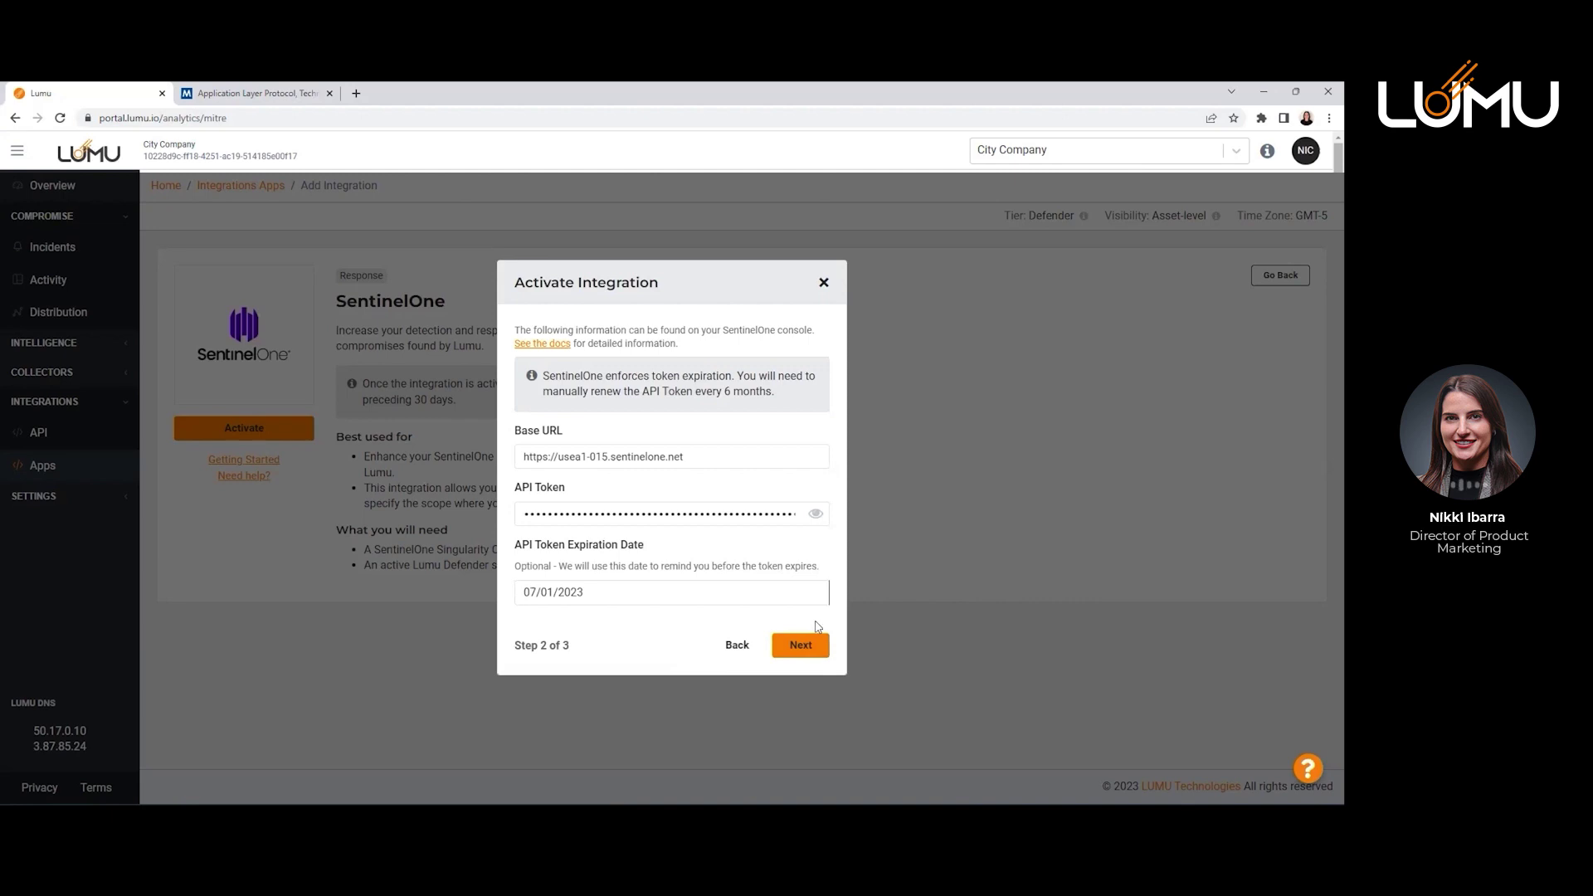
left_click(811, 646)
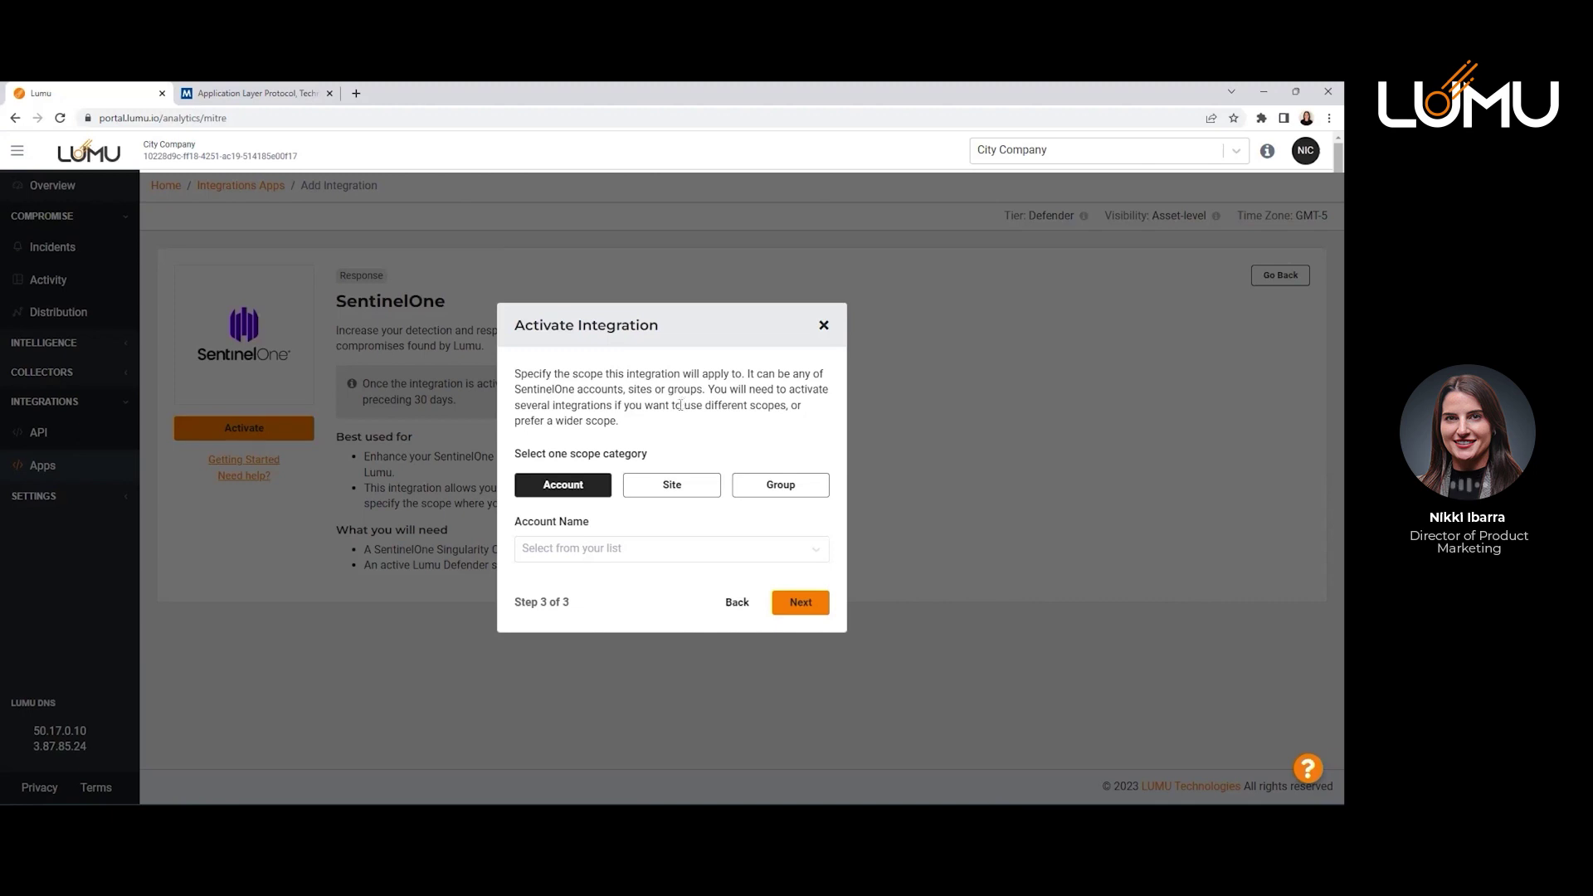
Scope the integration to a group using account Lumu Technologies, site Default site and group Lumu test, and complete the activation.
left_click(769, 490)
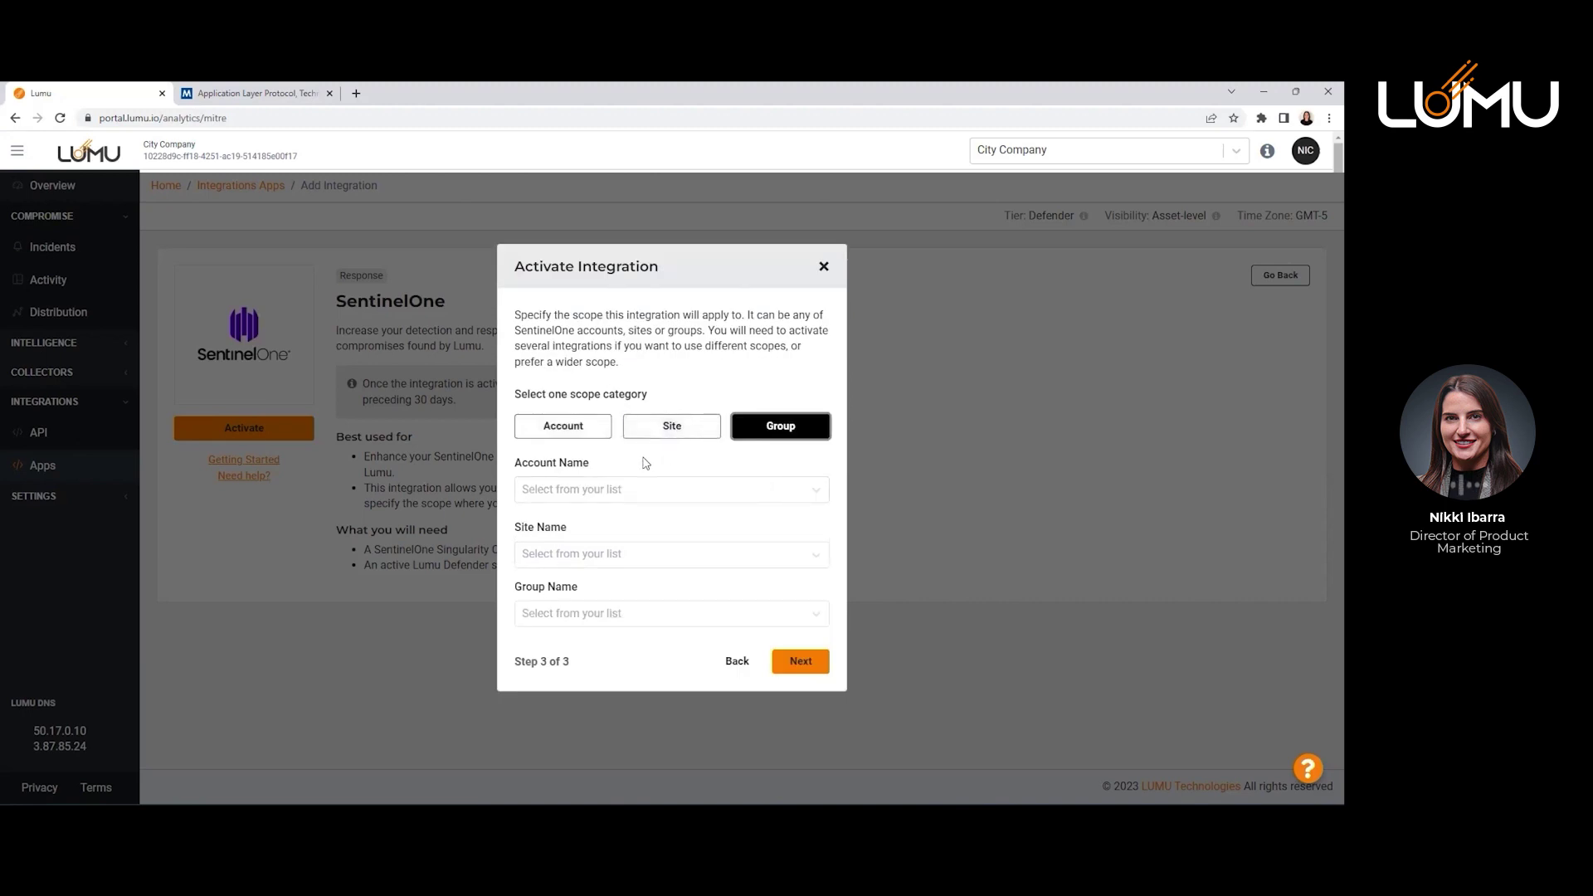
left_click(811, 492)
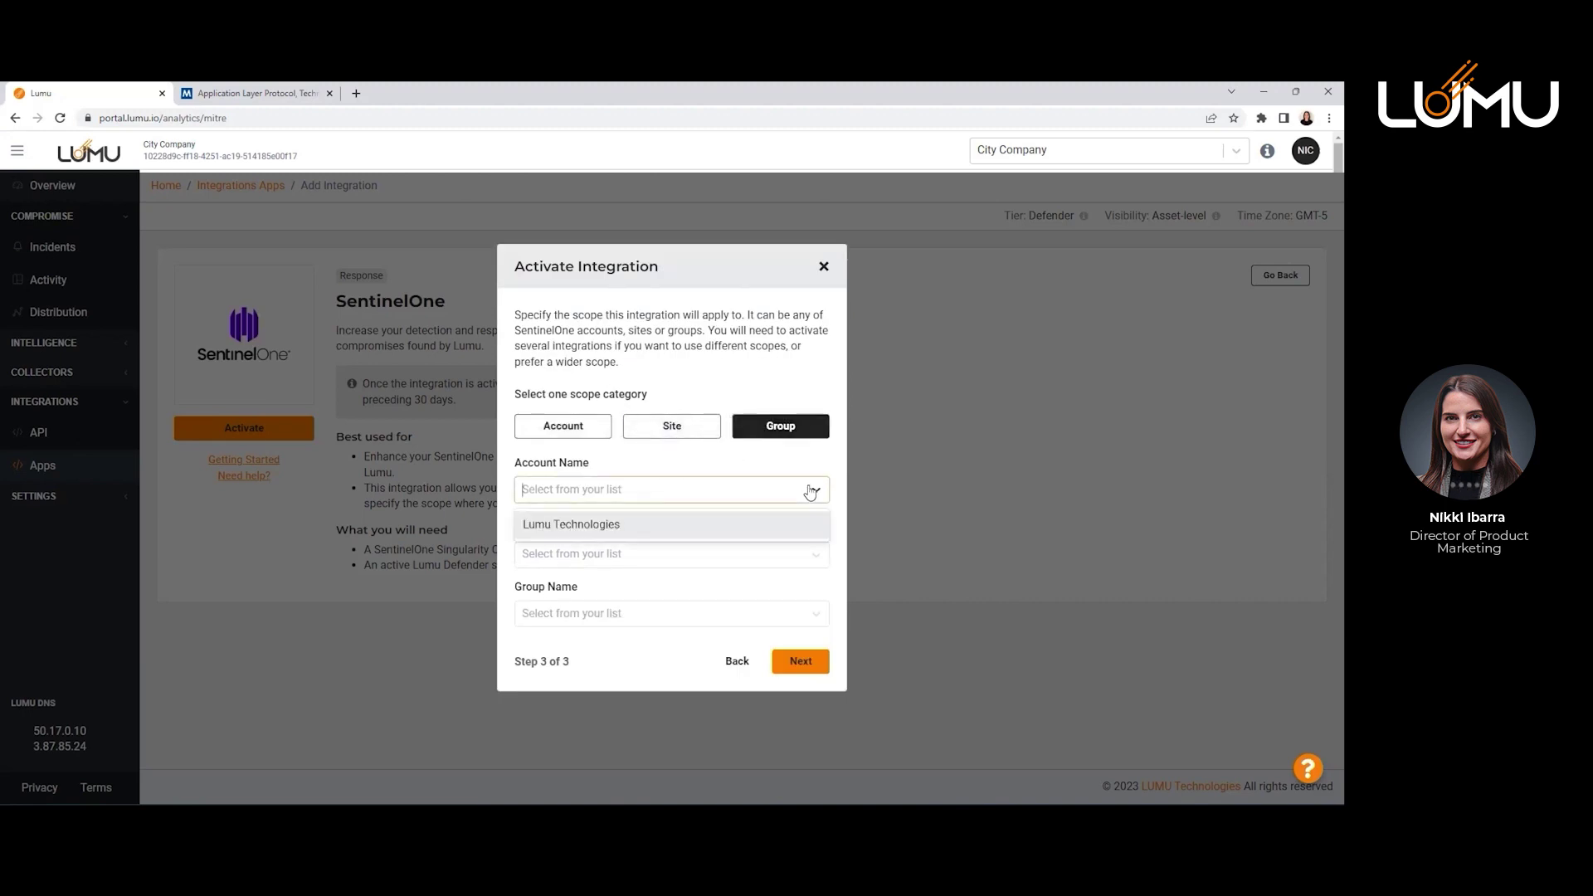
left_click(614, 526)
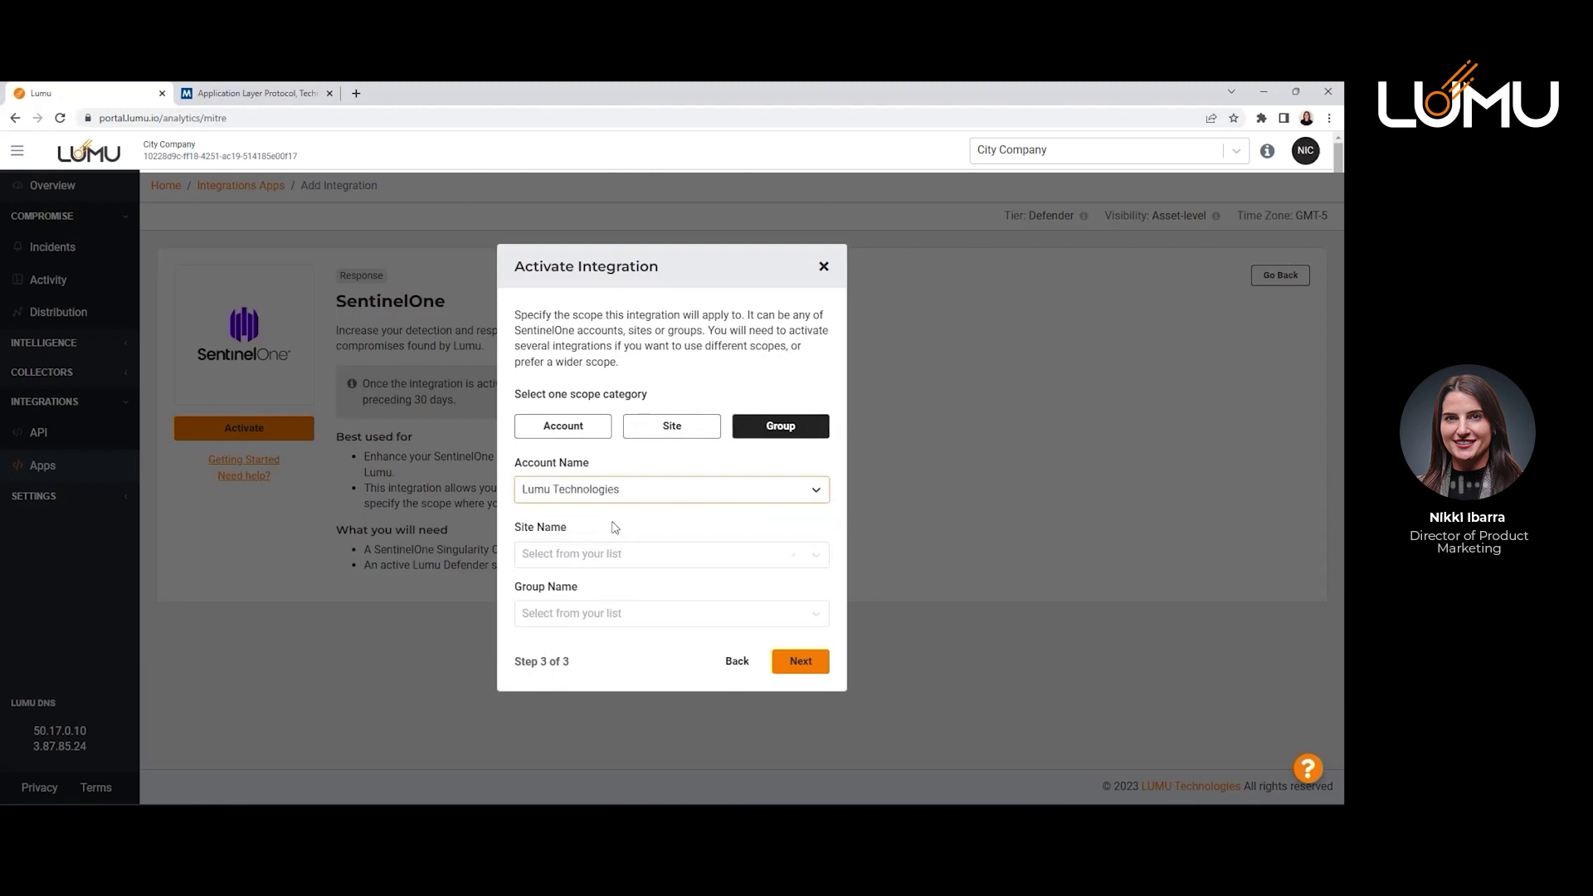
left_click(816, 556)
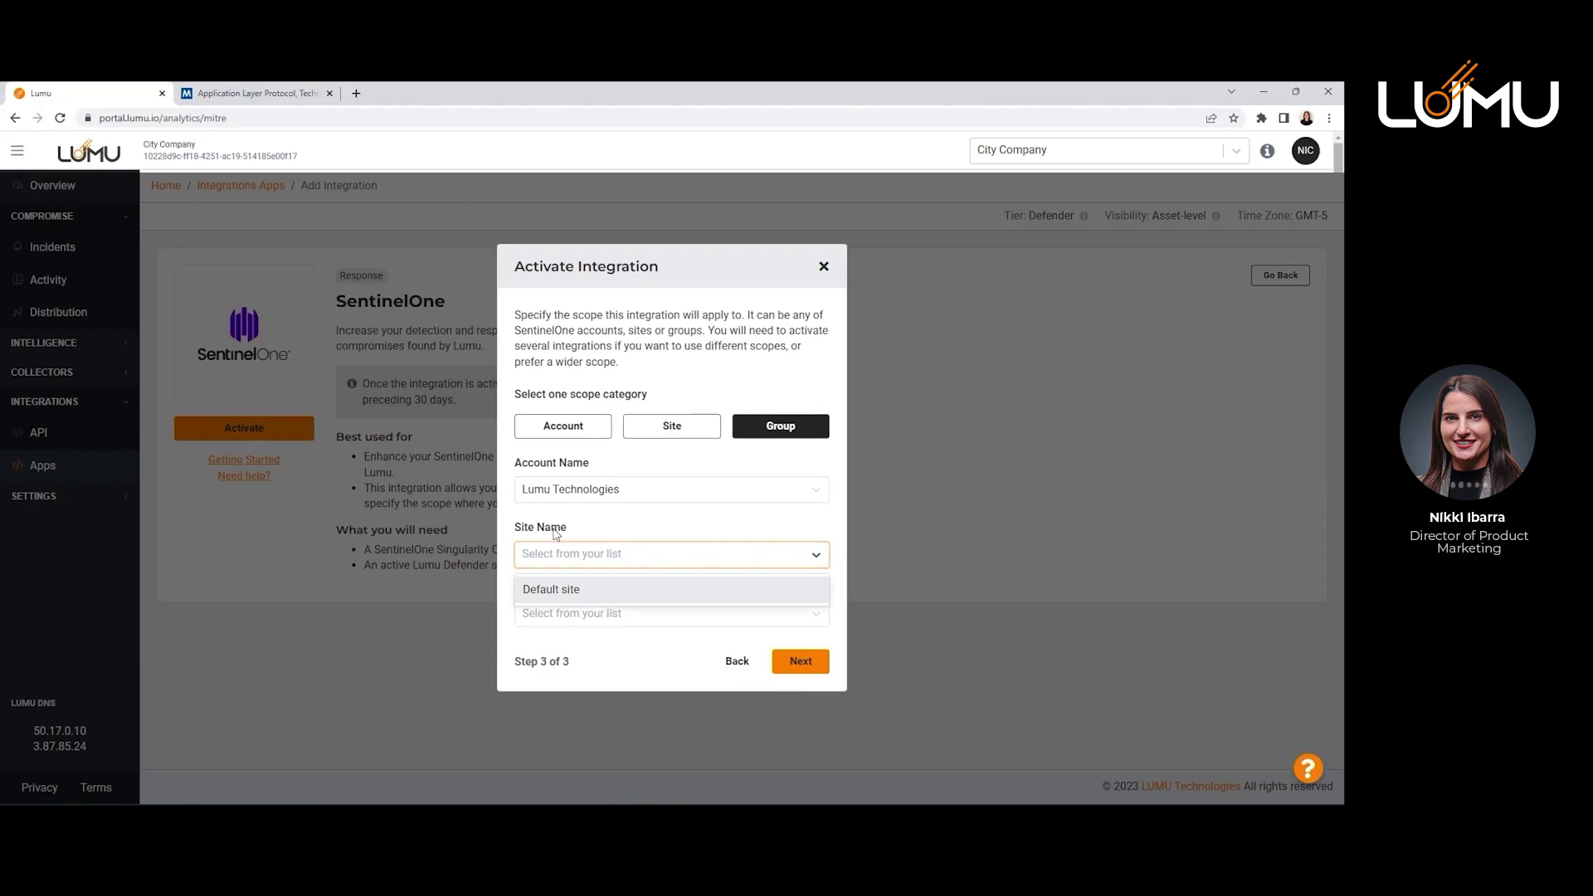
left_click(563, 590)
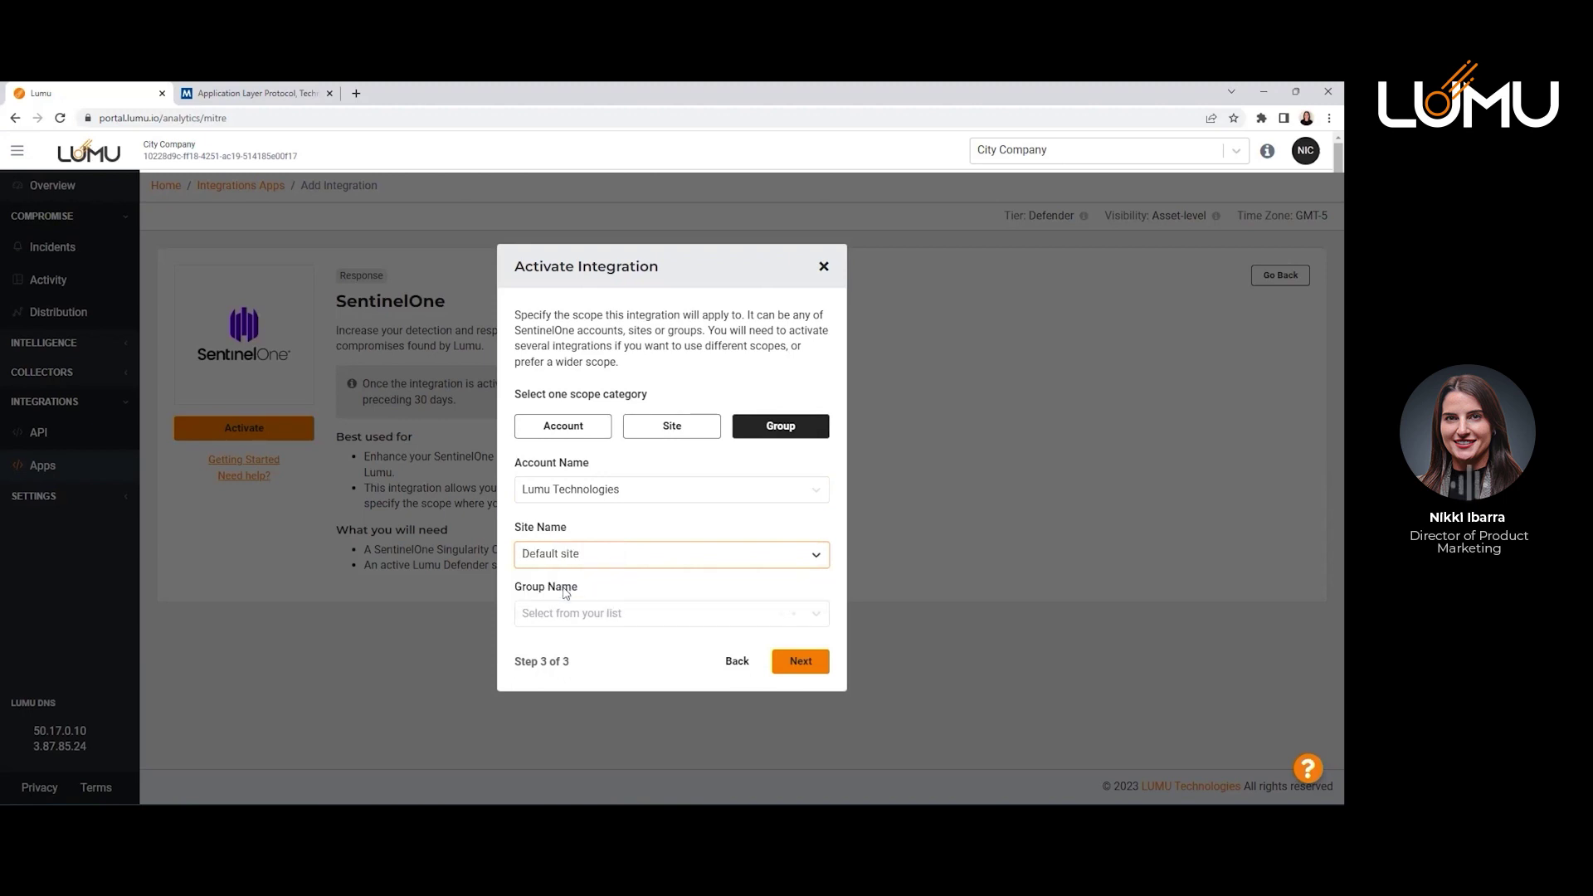
left_click(795, 614)
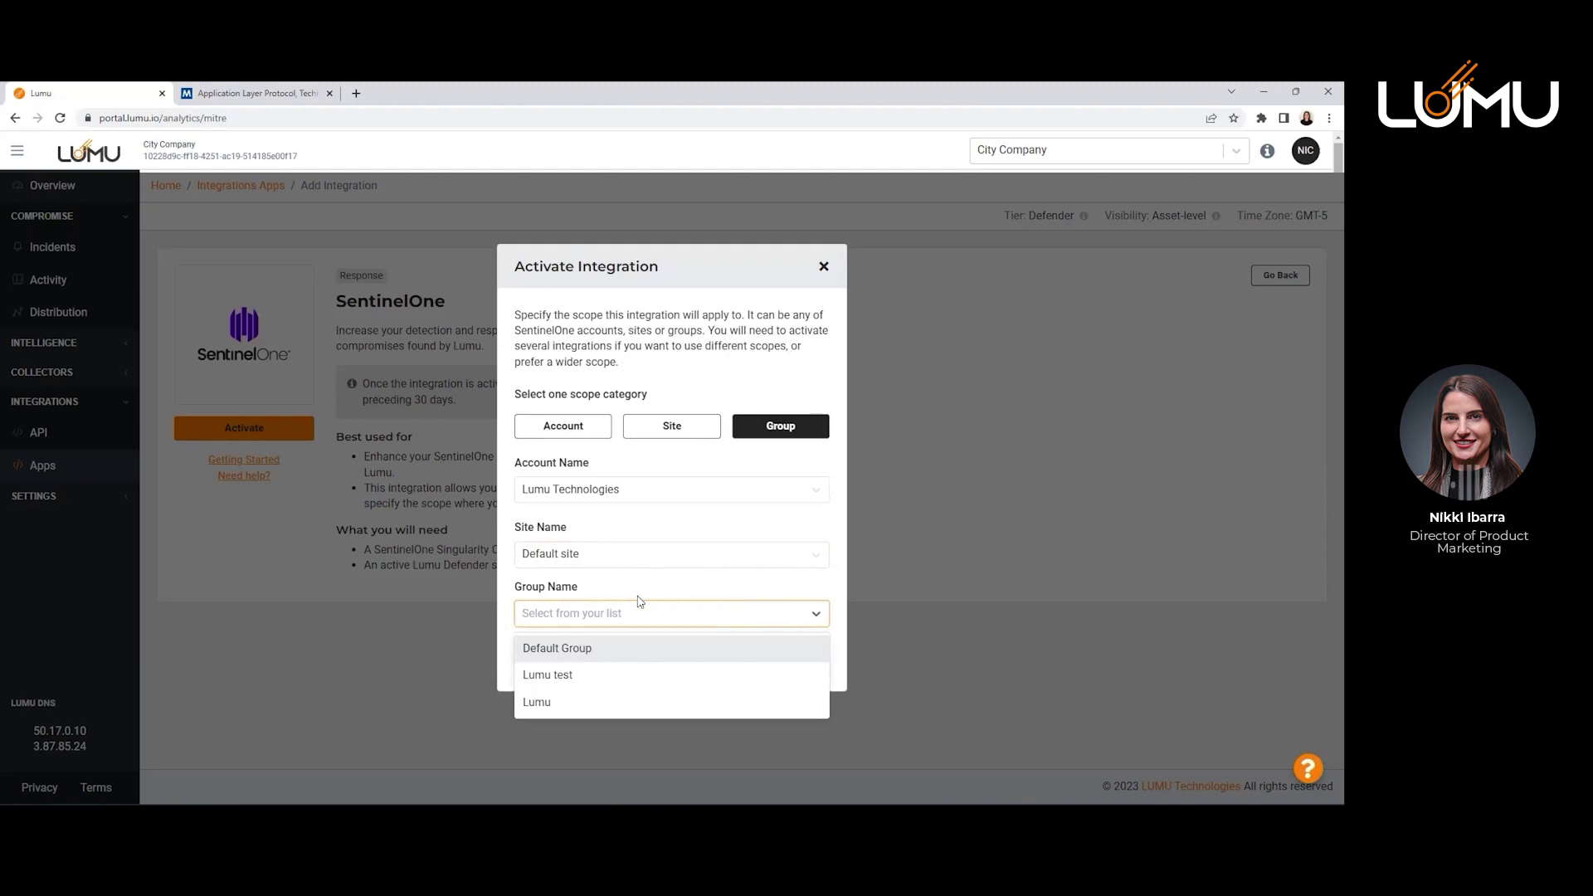
left_click(587, 676)
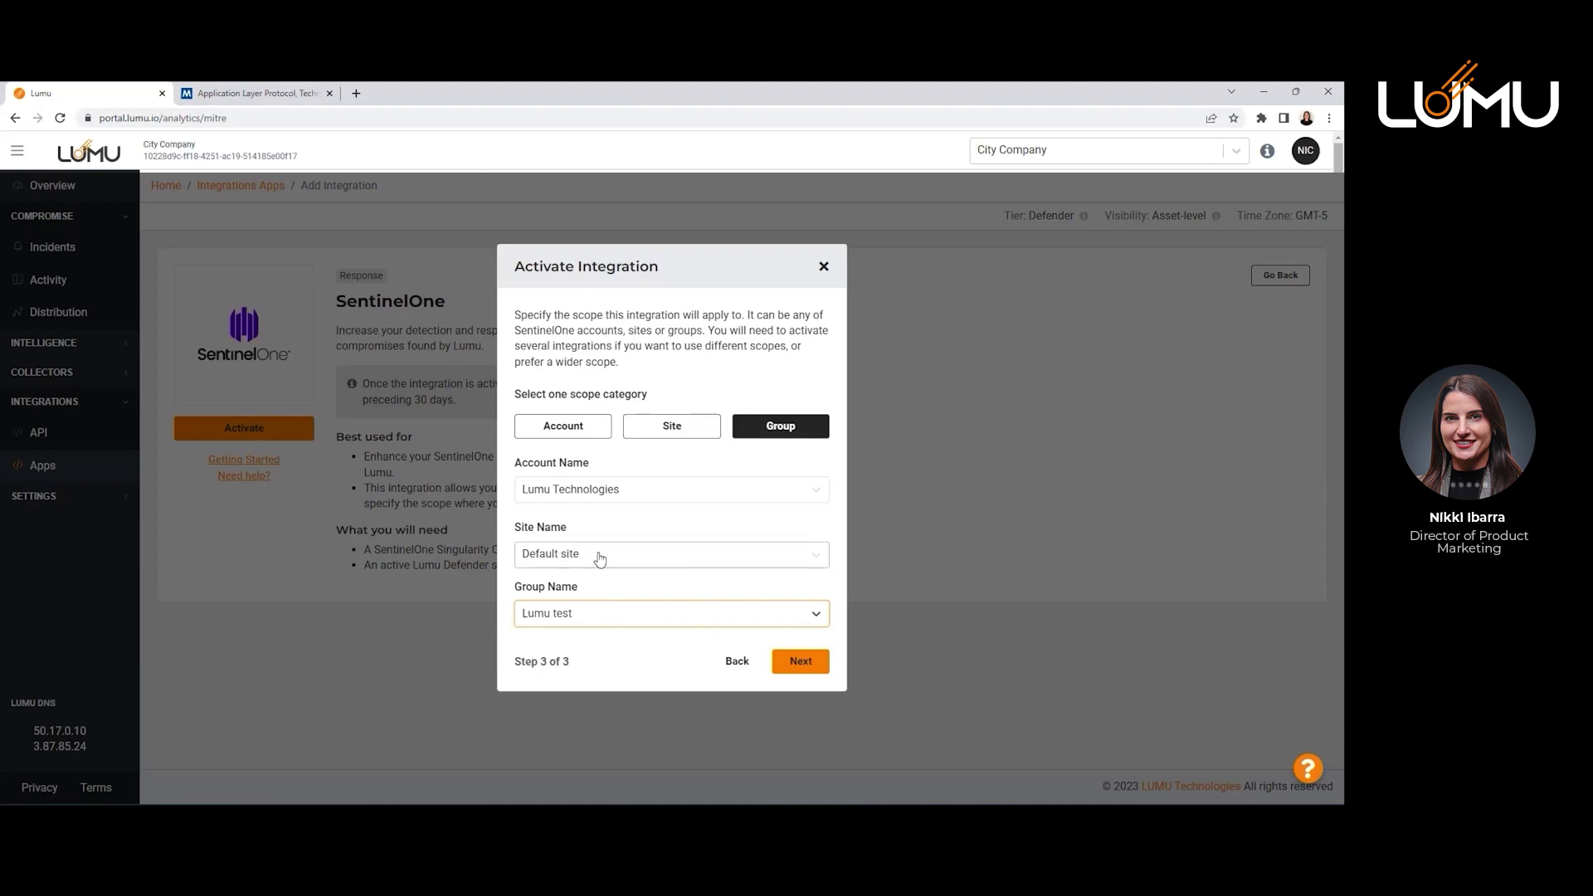
left_click(805, 616)
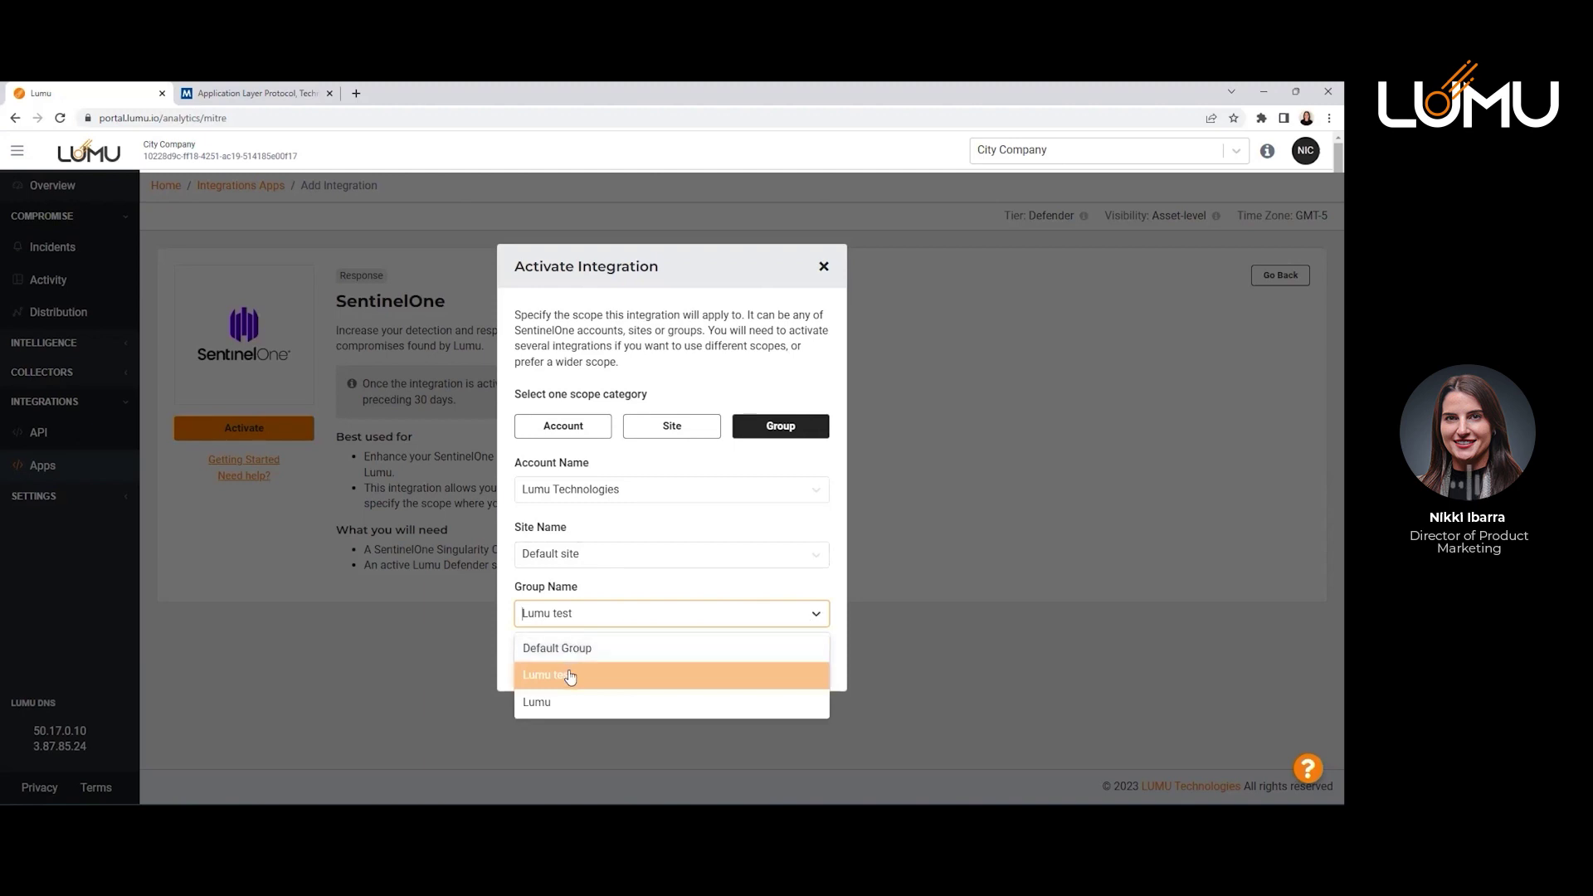
left_click(611, 623)
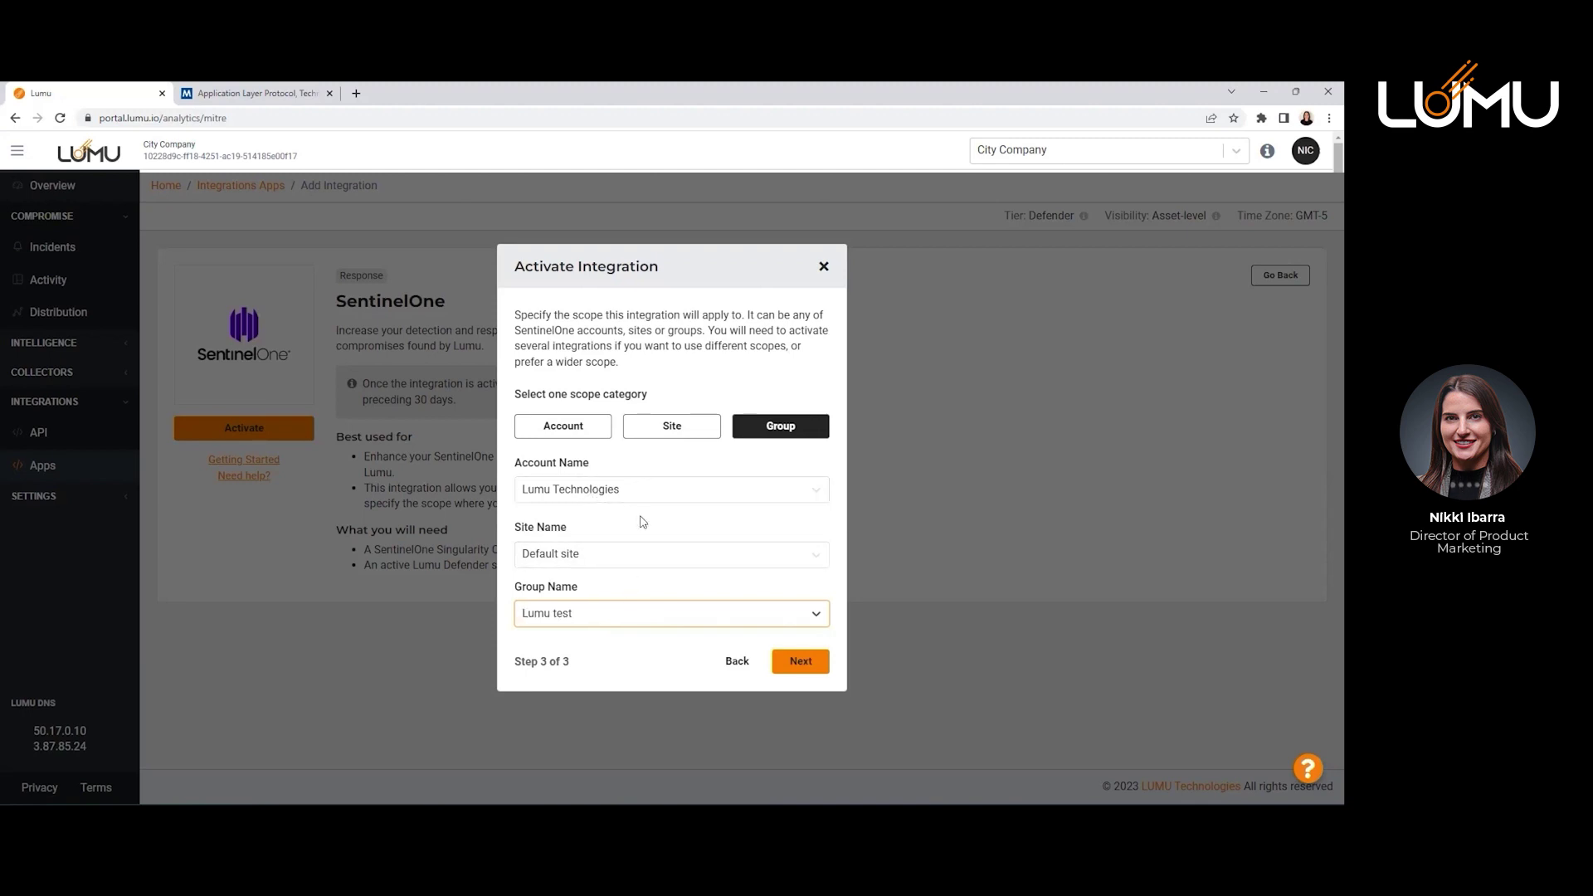
left_click(688, 676)
left_click(799, 661)
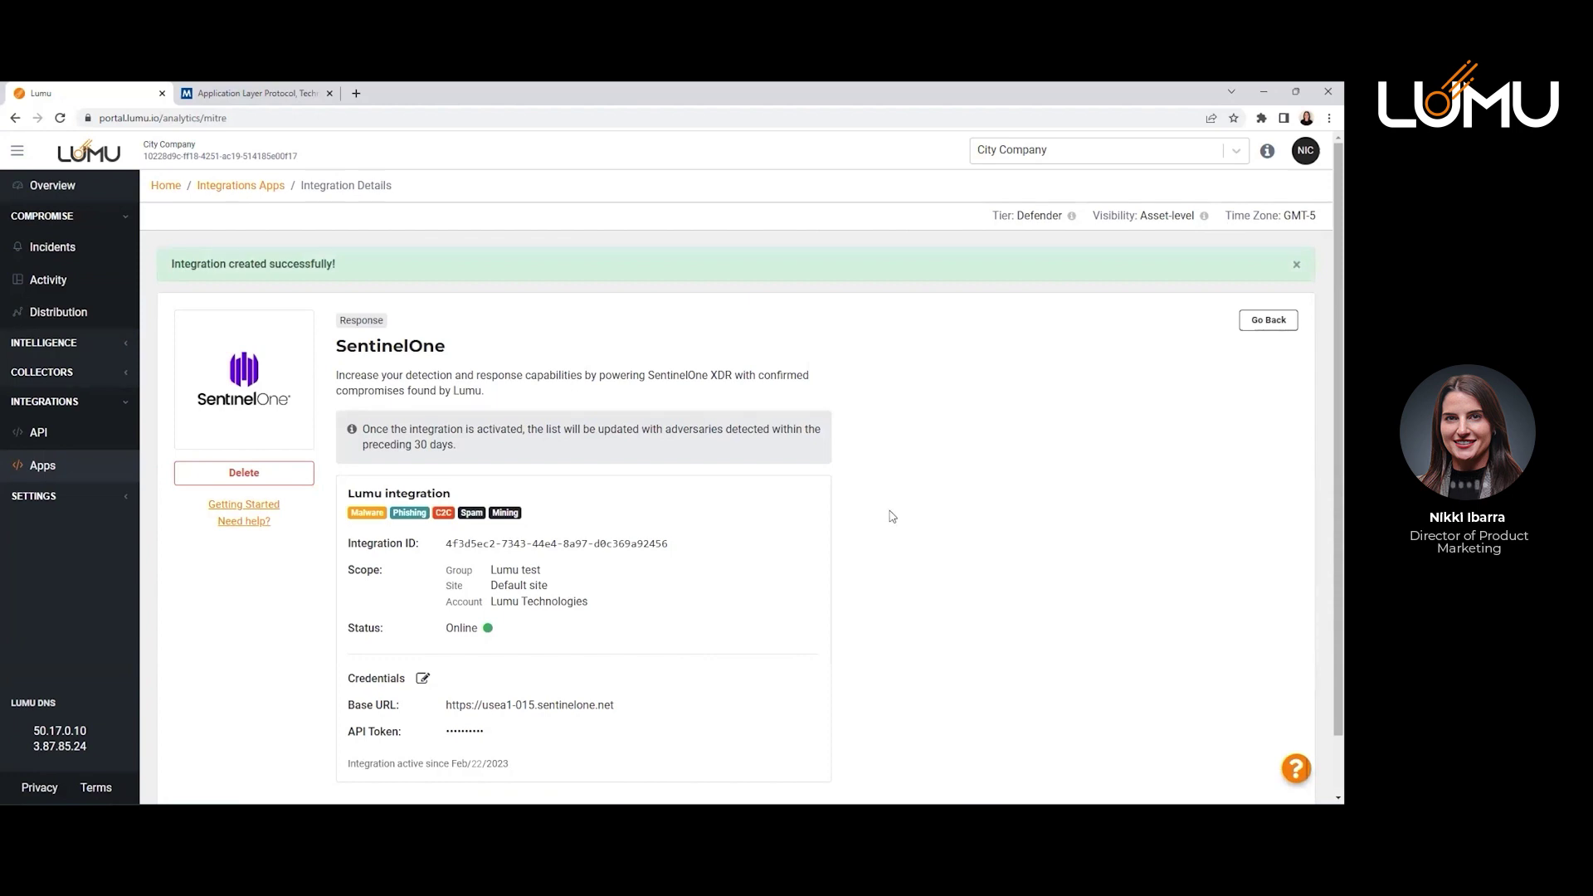
Review the activated SentinelOne integration's details, including its name, threat types, scope and status.
scroll(891, 516, "down", 1)
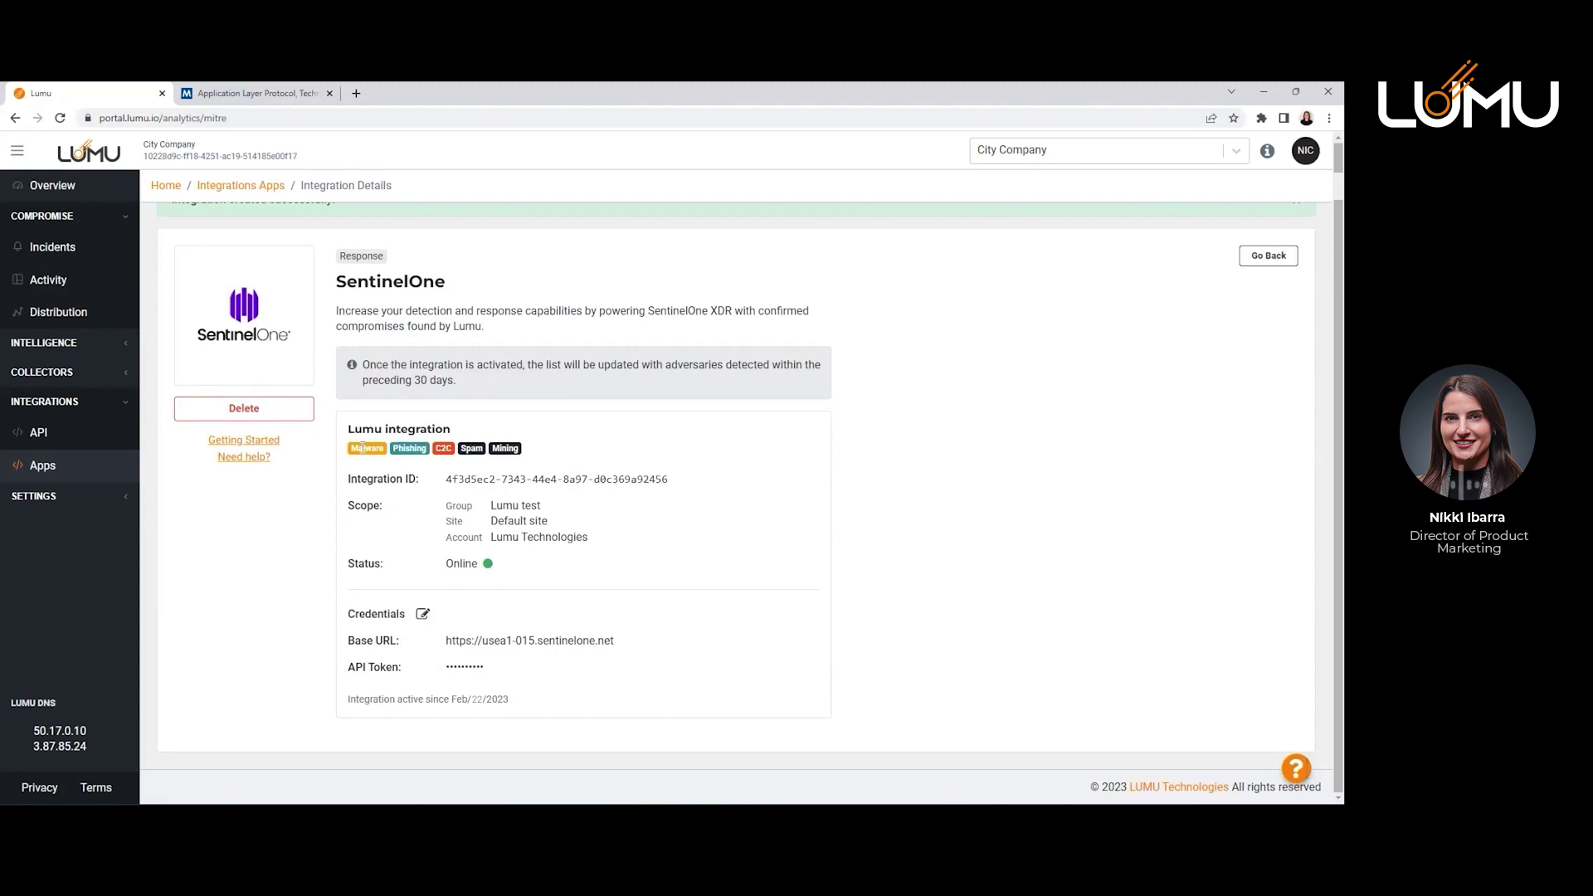
left_click_drag(349, 428, 468, 435)
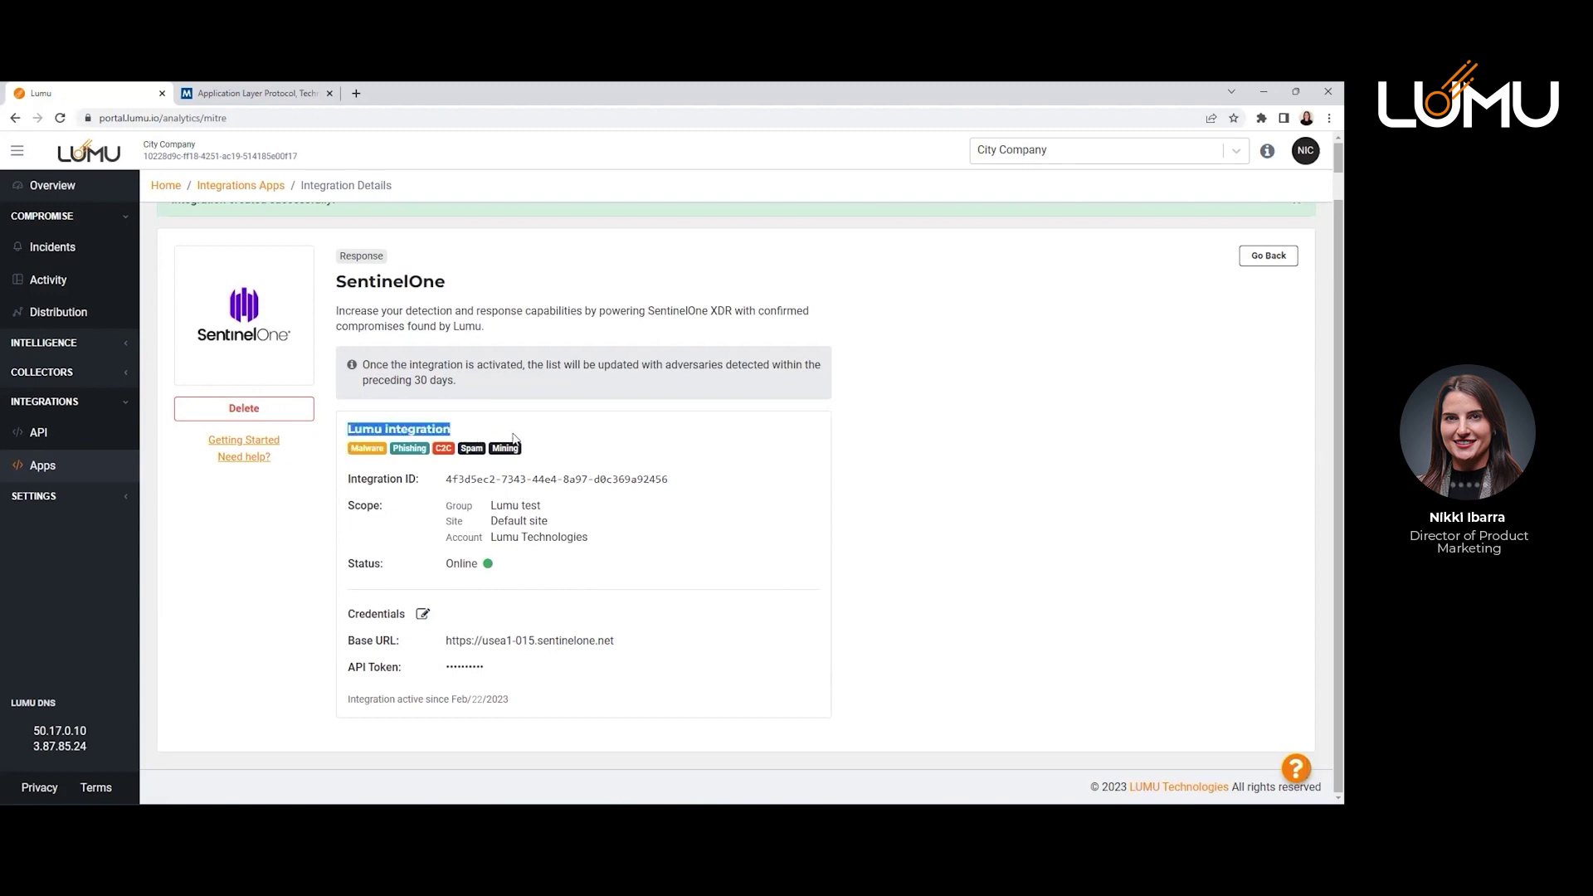
left_click(540, 453)
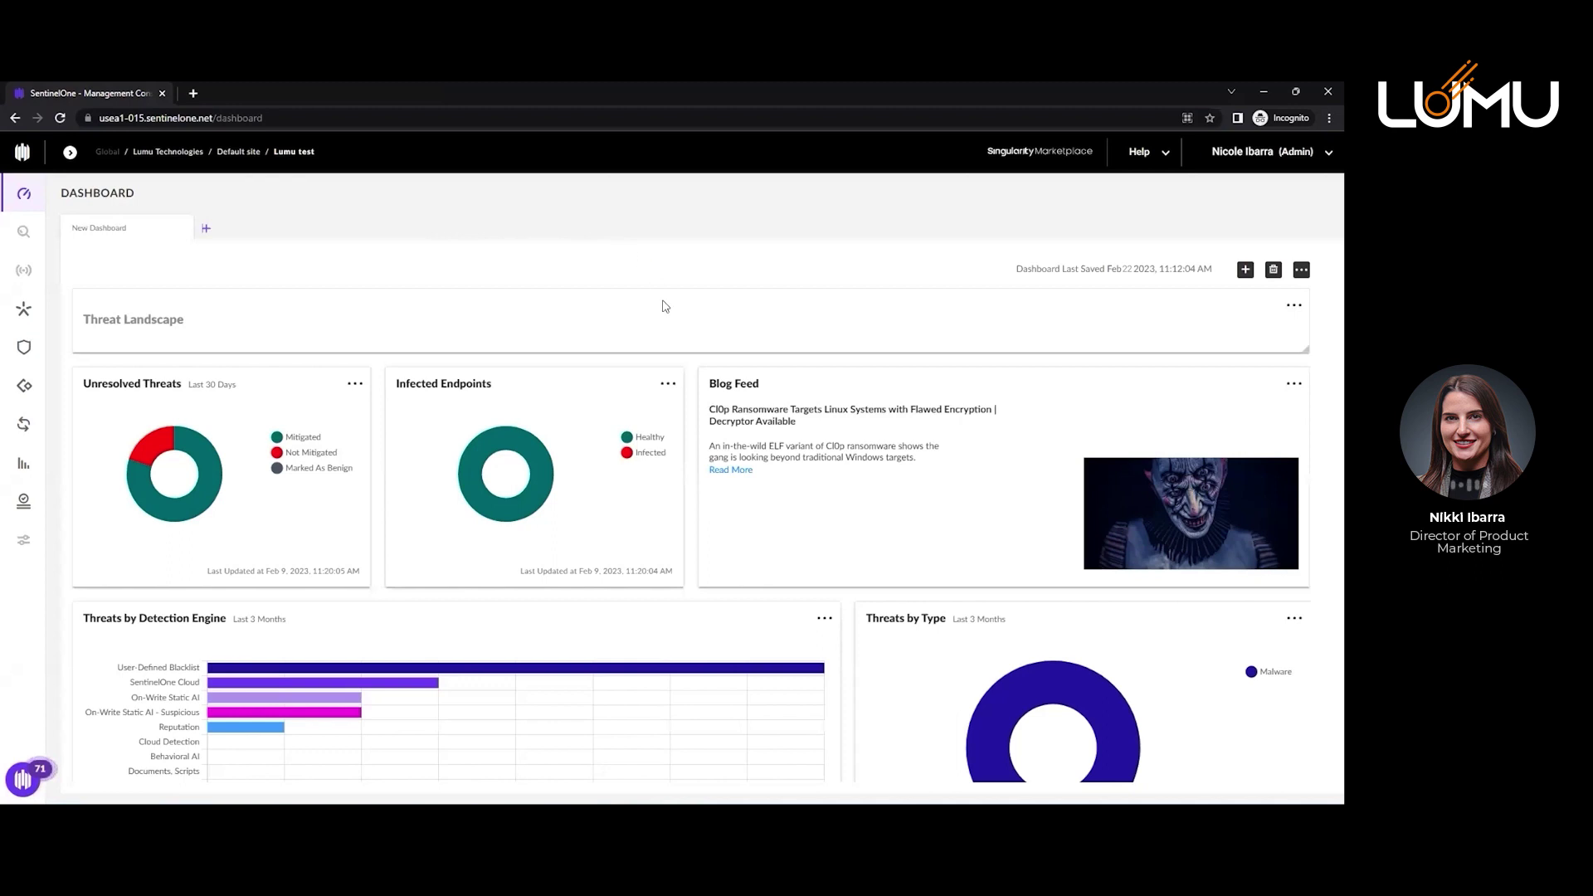
In the SentinelOne console, view the Sentinels endpoints for the Lumu test group under Default site.
mouse_move(24, 309)
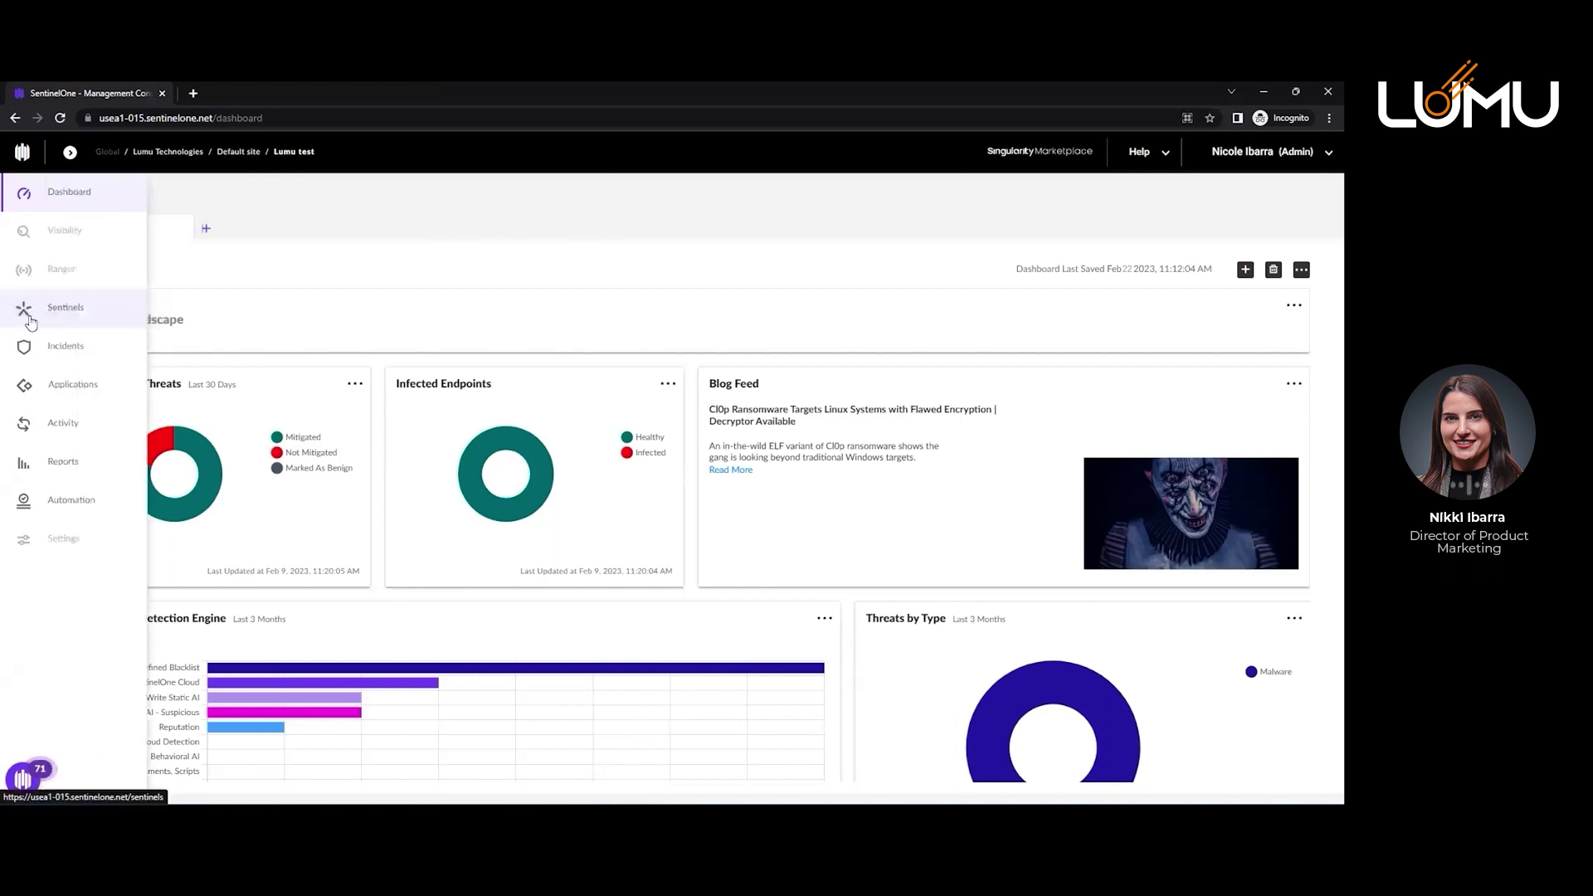
left_click(79, 318)
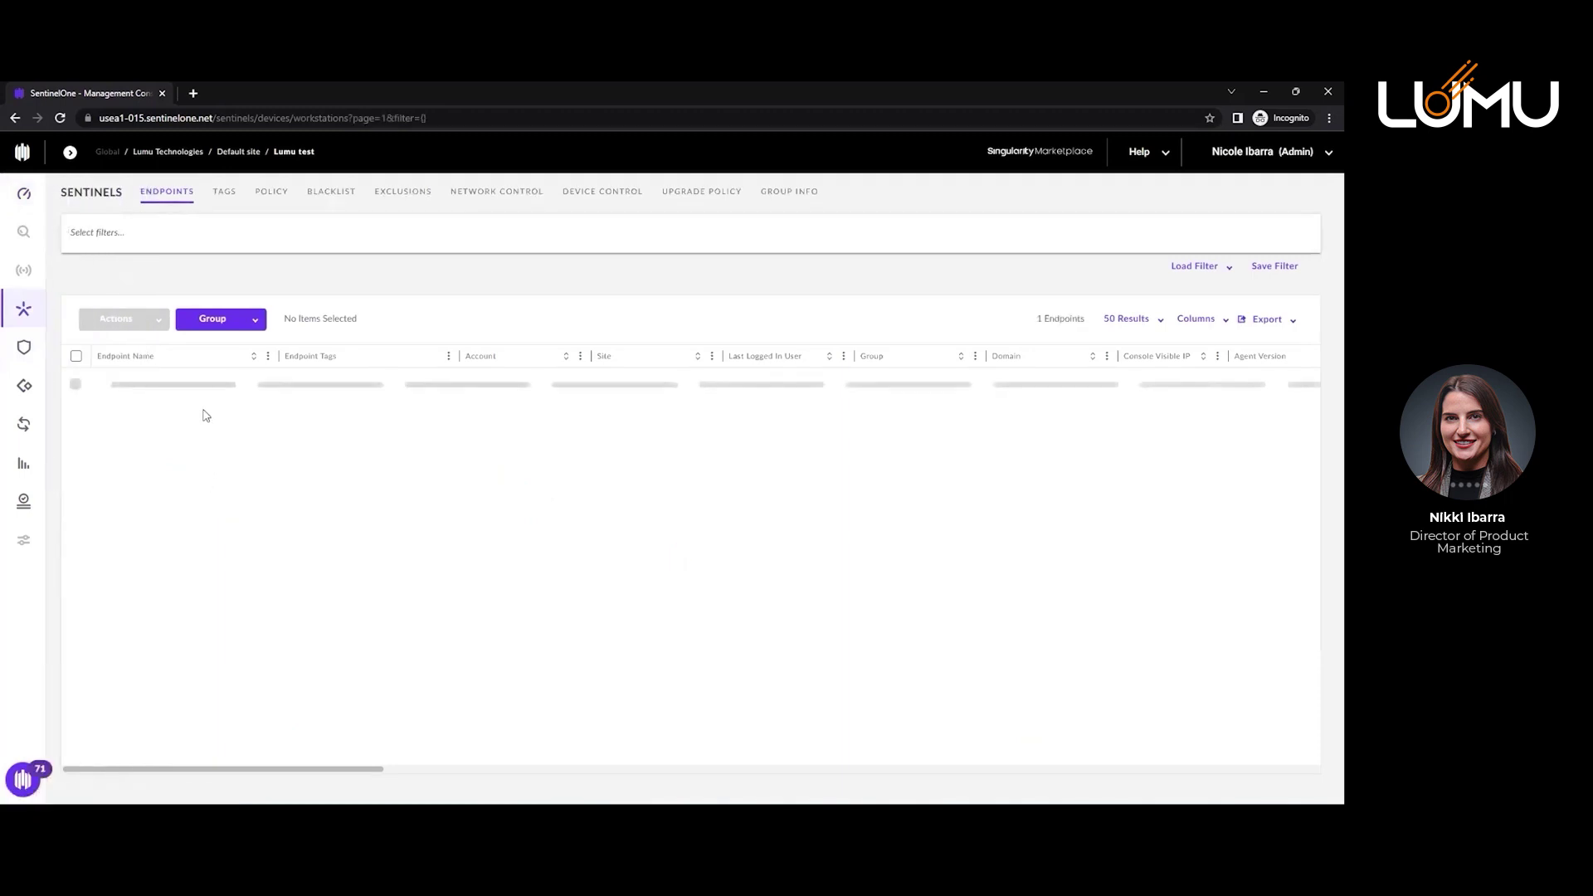
left_click(71, 155)
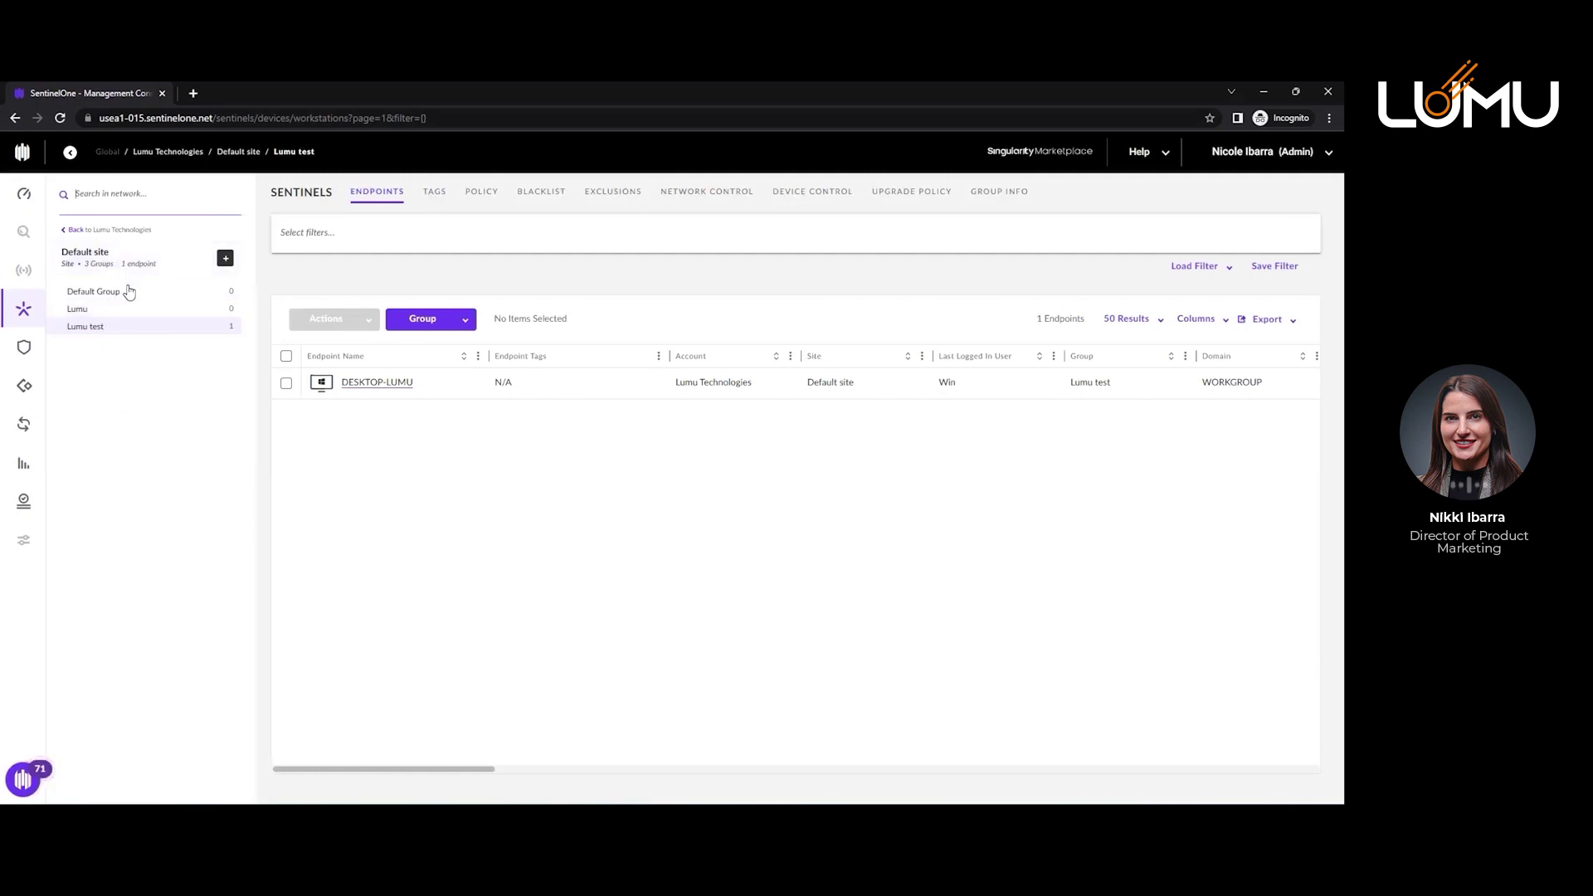
left_click(98, 328)
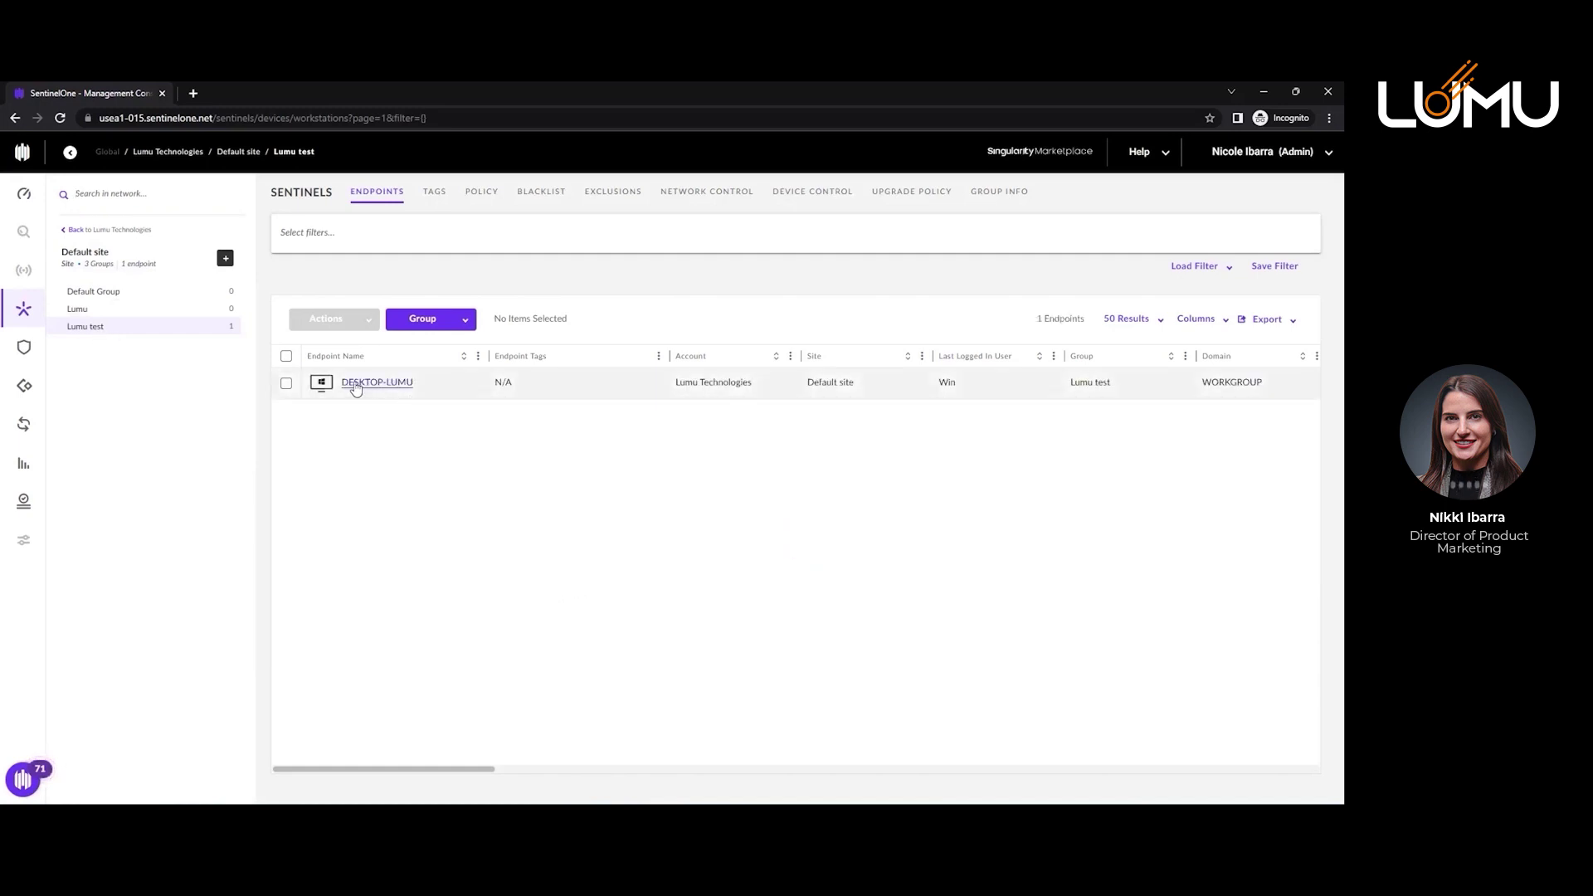
left_click(71, 153)
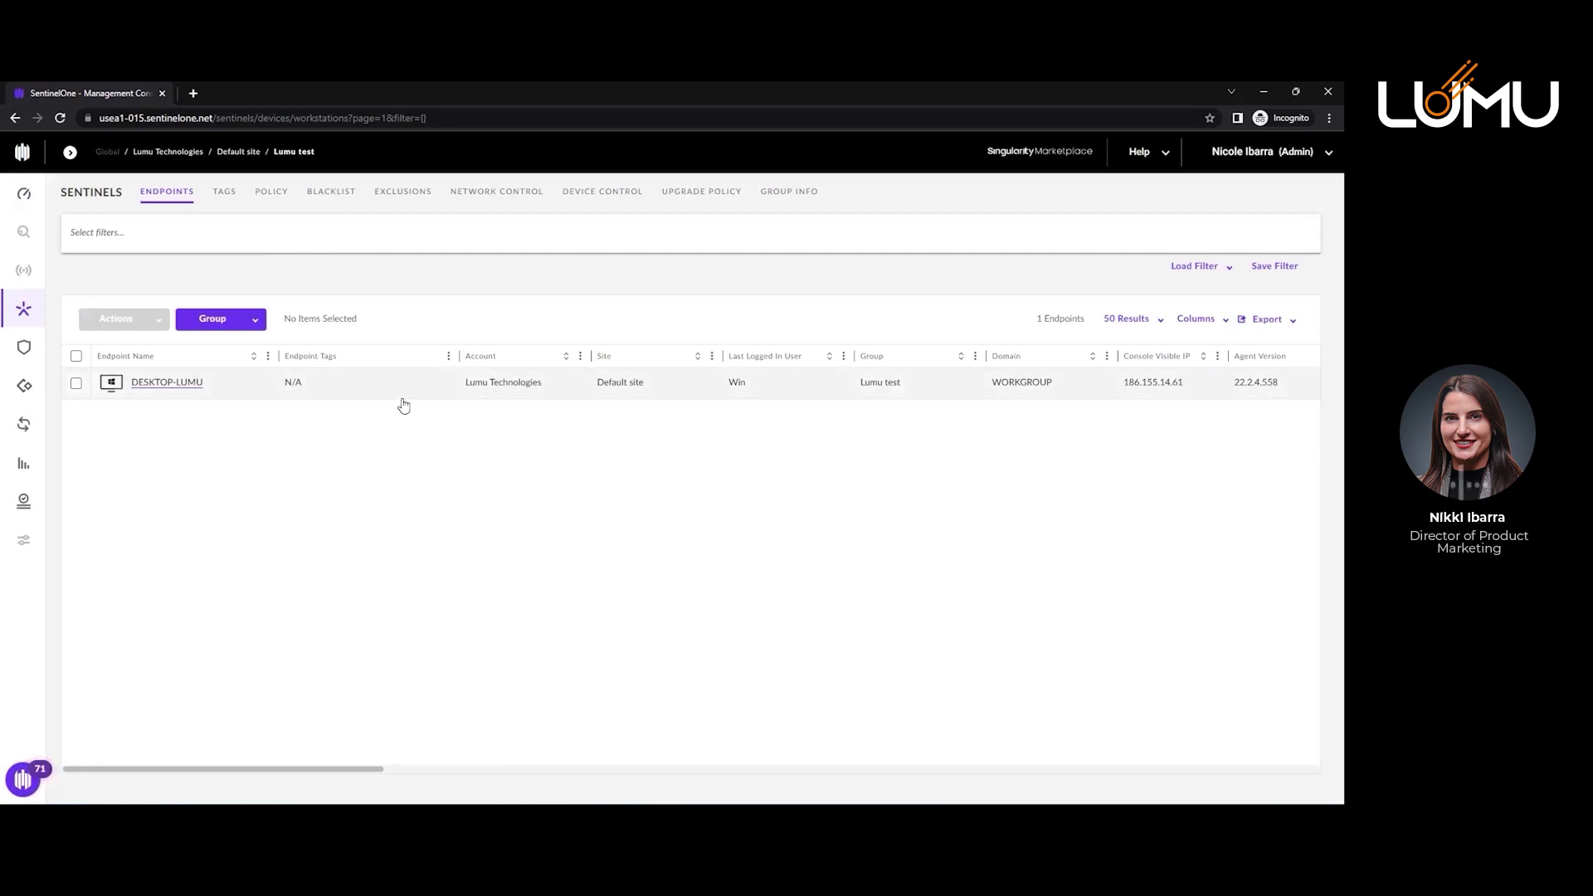
Inspect the DESKTOP-LUMU endpoint's console connectivity and network status, and close its details.
left_click(178, 382)
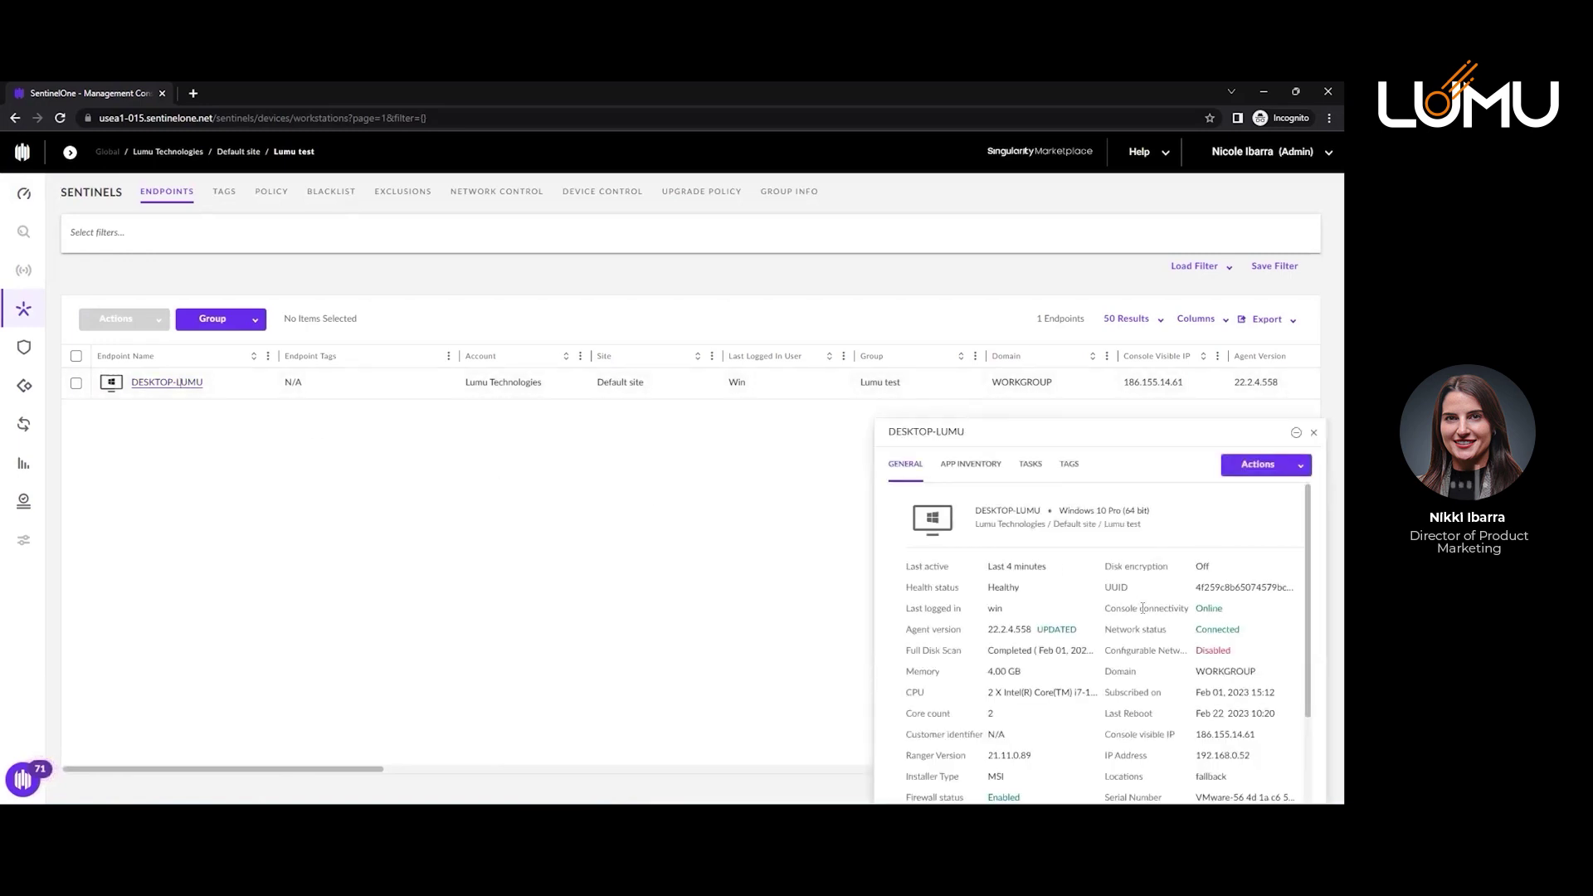
left_click_drag(1108, 608, 1214, 623)
left_click_drag(1110, 629, 1245, 632)
left_click_drag(990, 632, 1102, 637)
left_click(552, 622)
left_click(1314, 433)
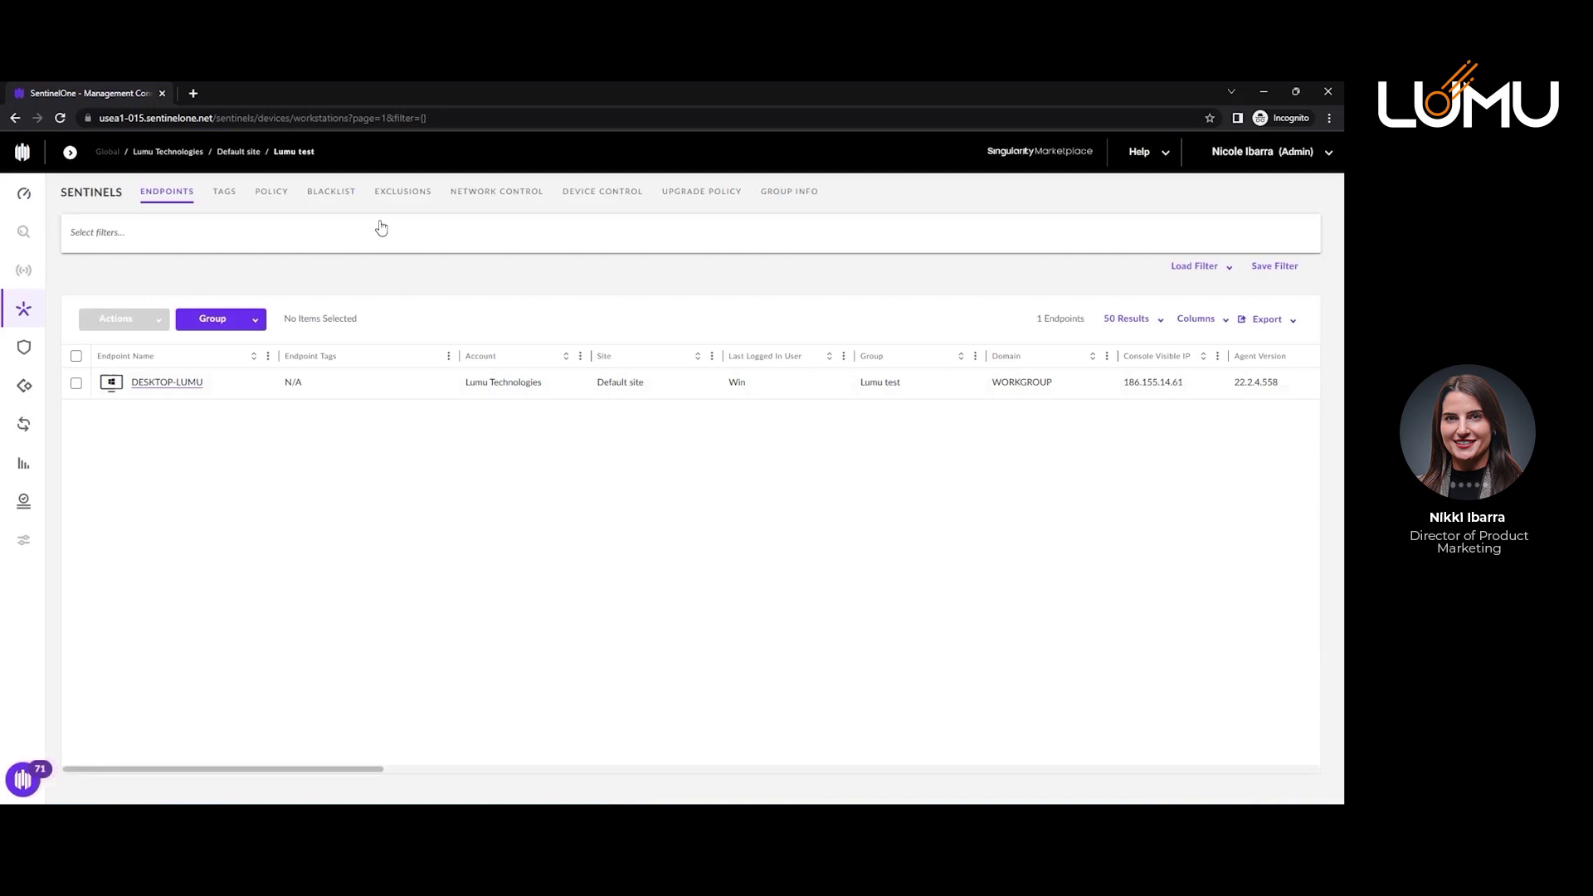
Open the Sentinels blacklist, remove the User blacklist source filter and browse the listed hashes.
left_click(332, 193)
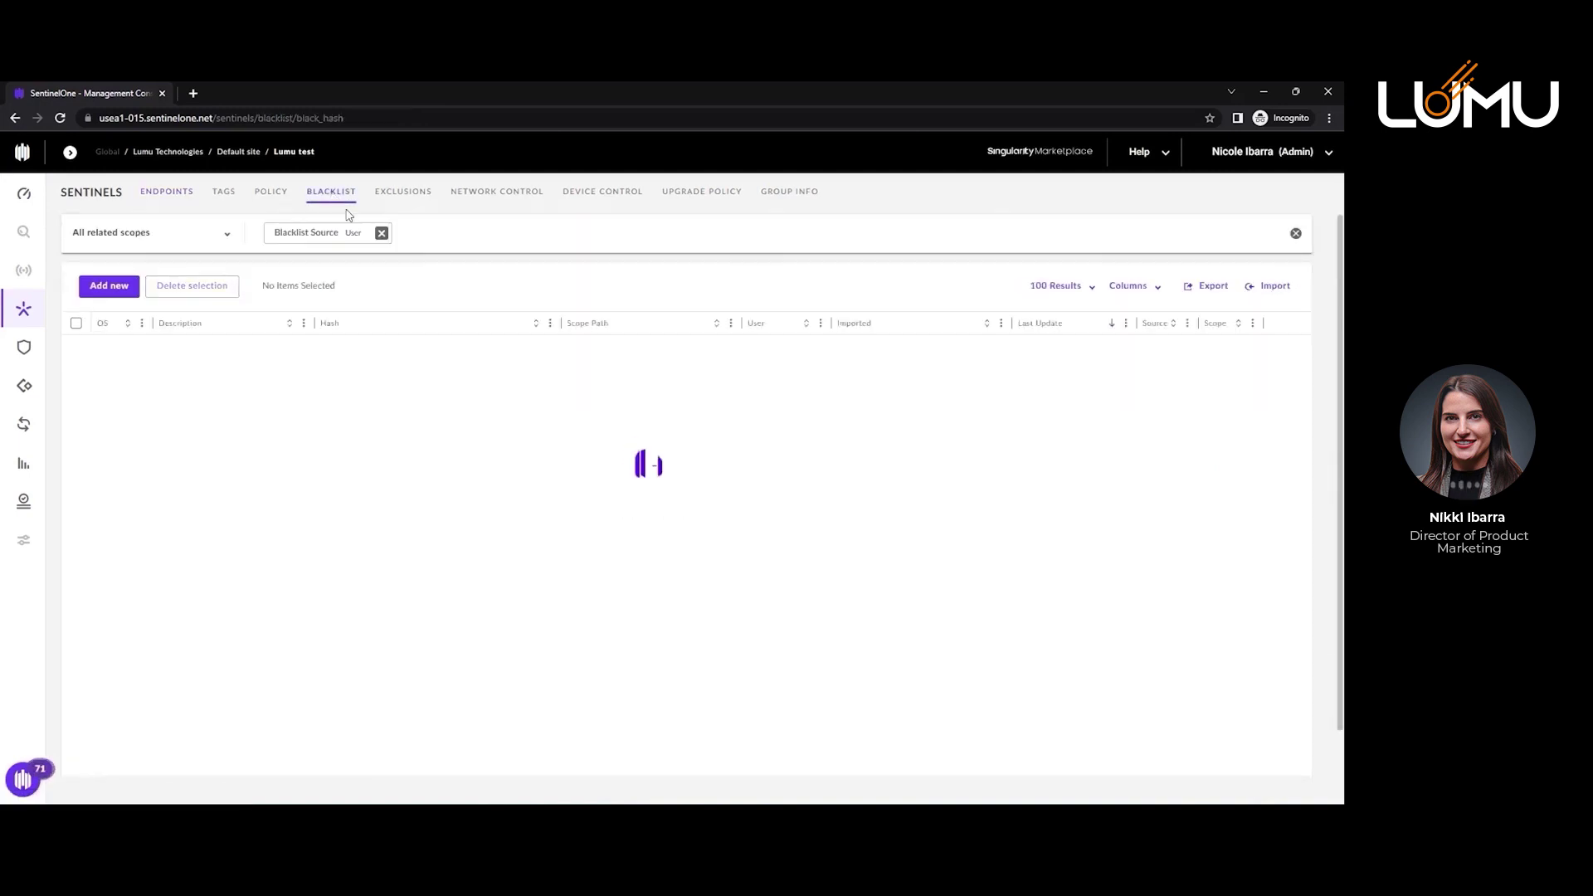
left_click(382, 234)
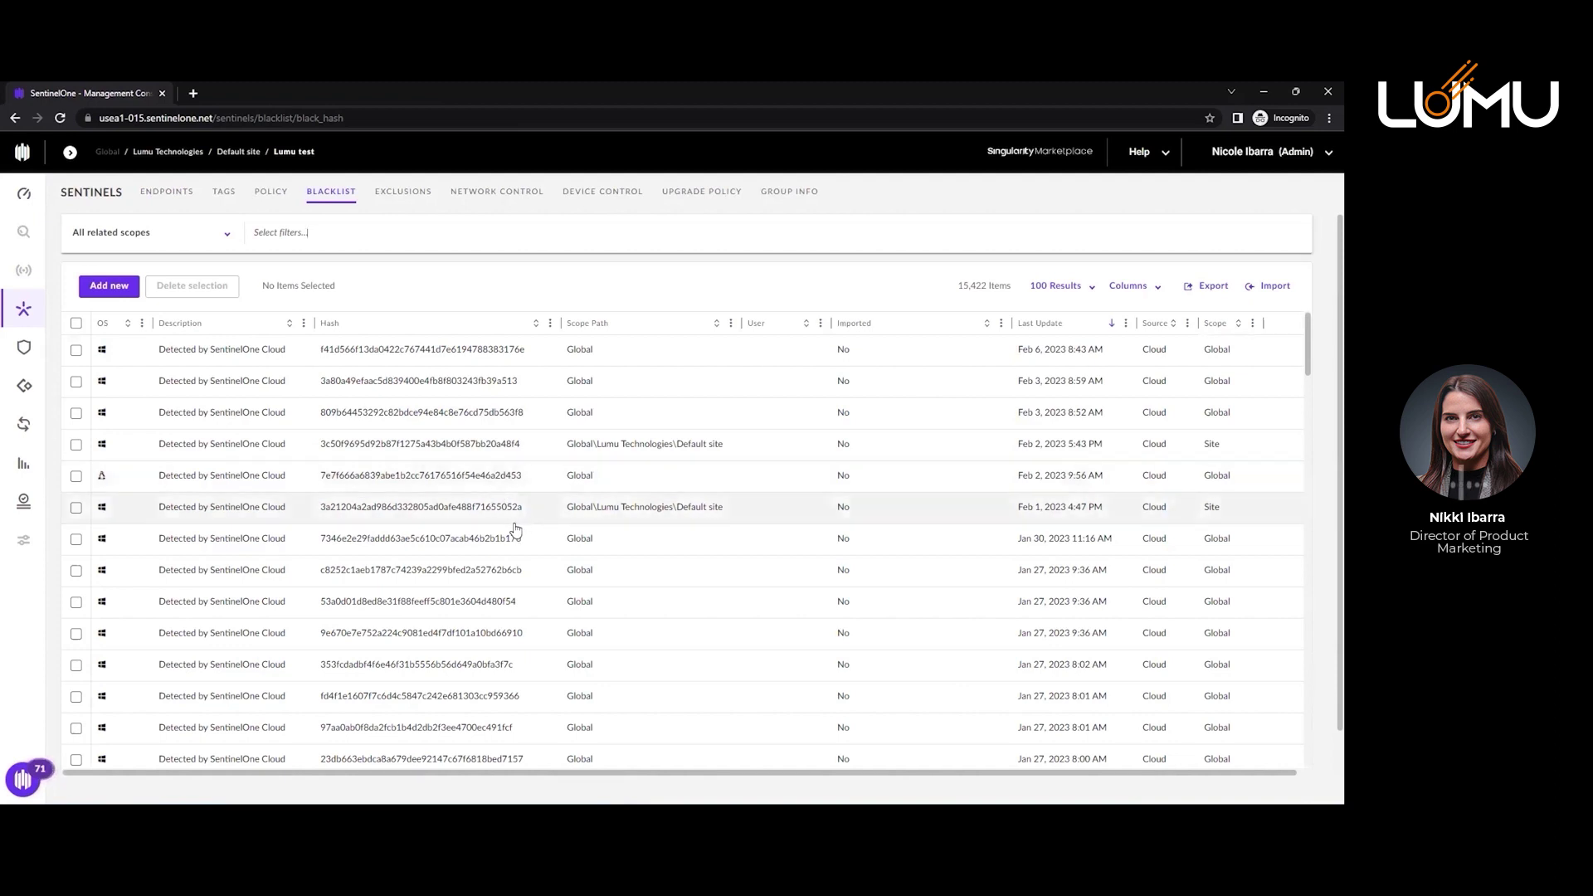
scroll(605, 537, "down", 7)
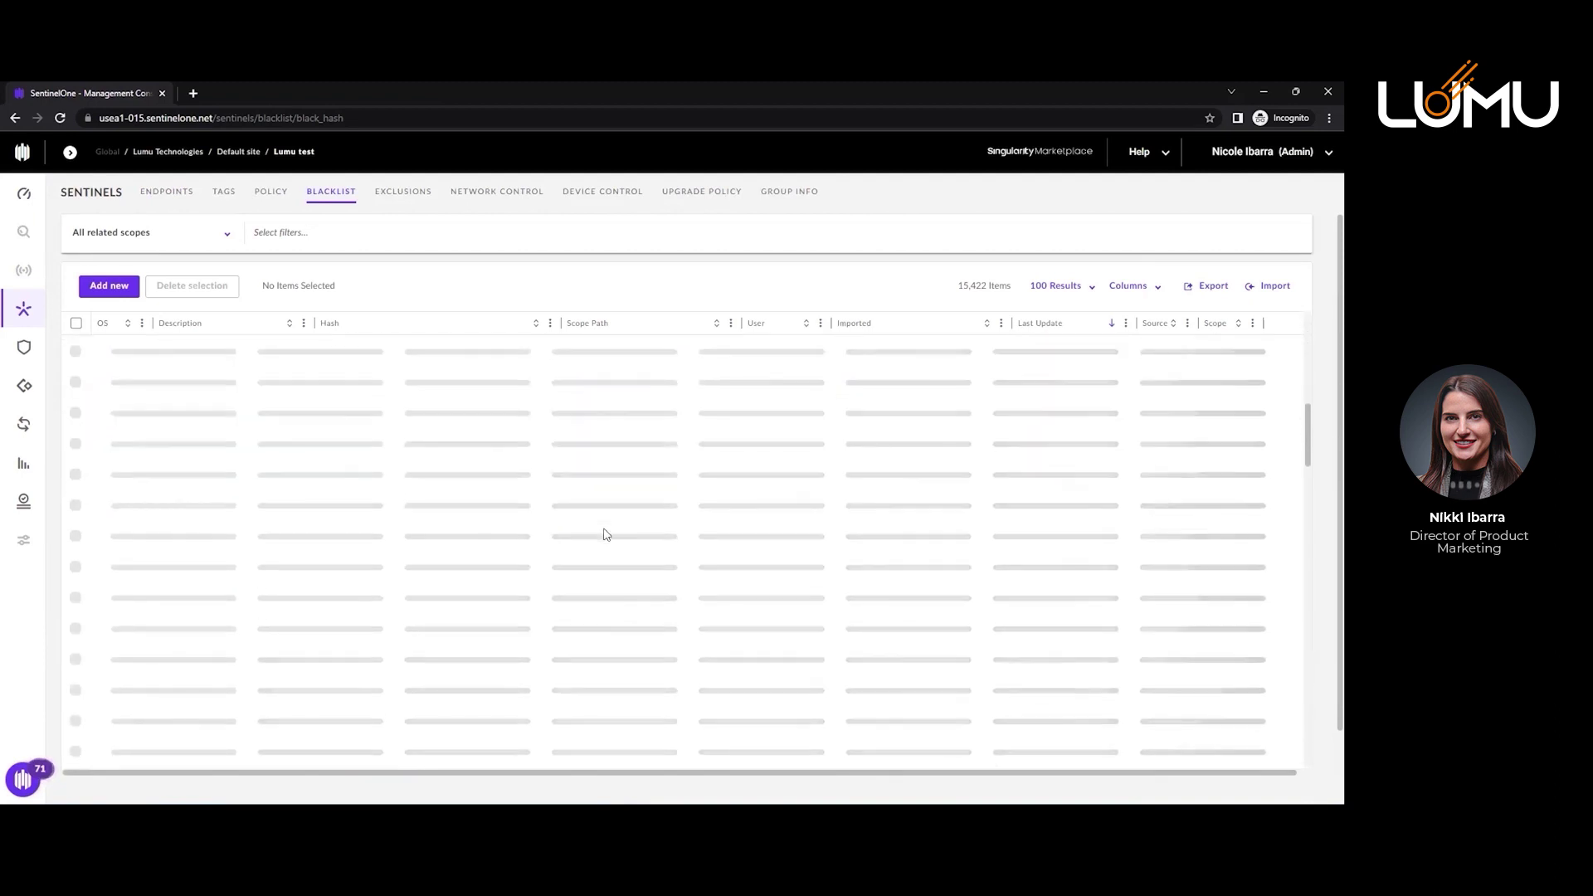
scroll(605, 536, "up", 7)
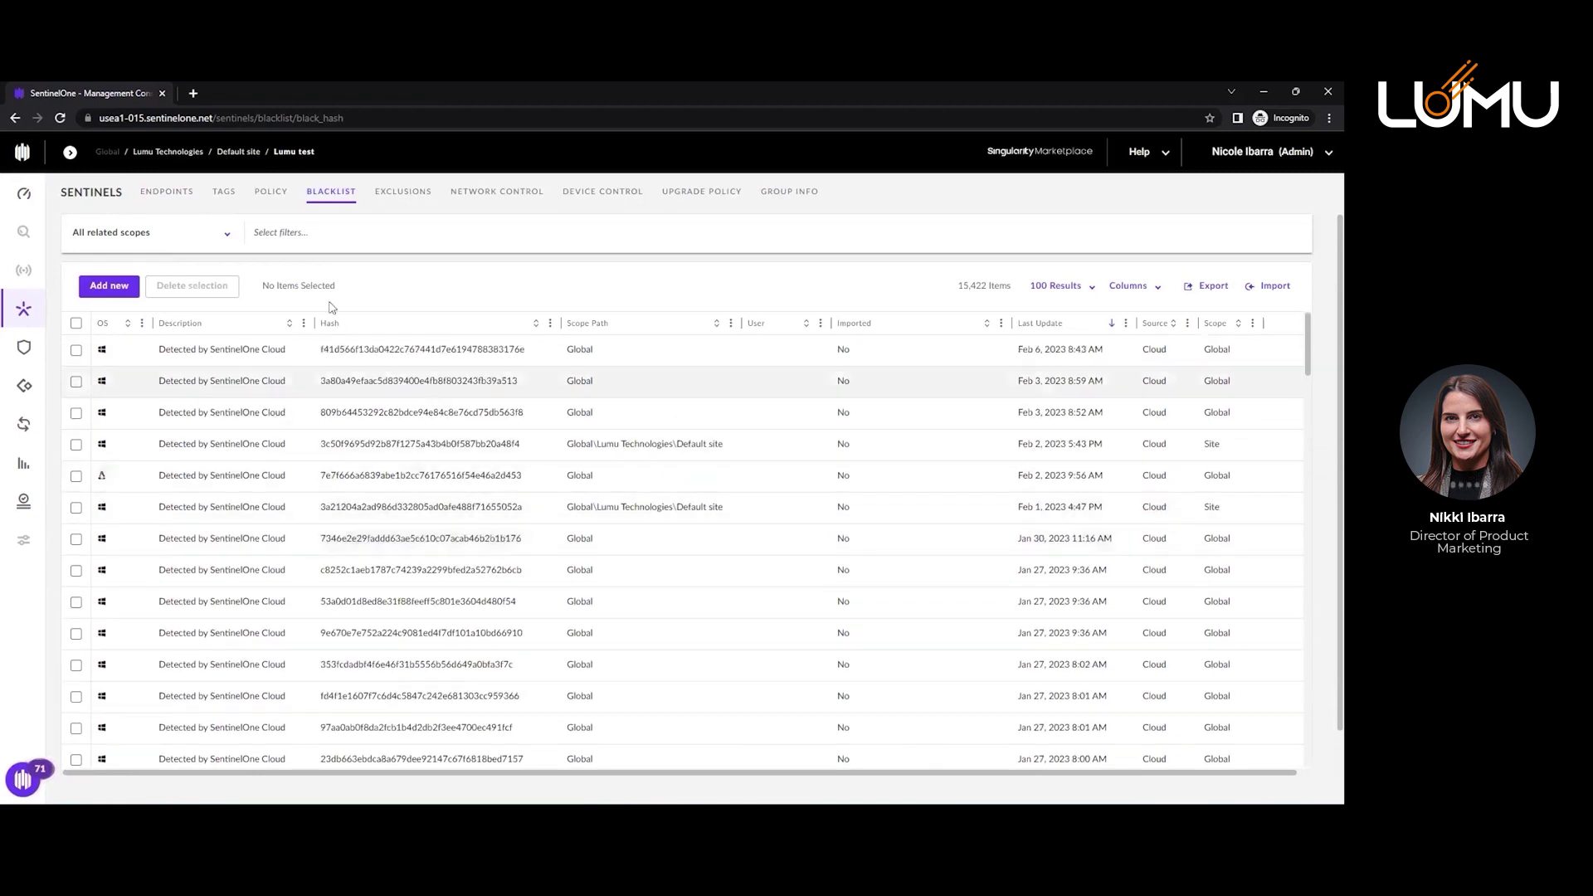
Filter the blacklist by the source User and refresh the page.
left_click(320, 240)
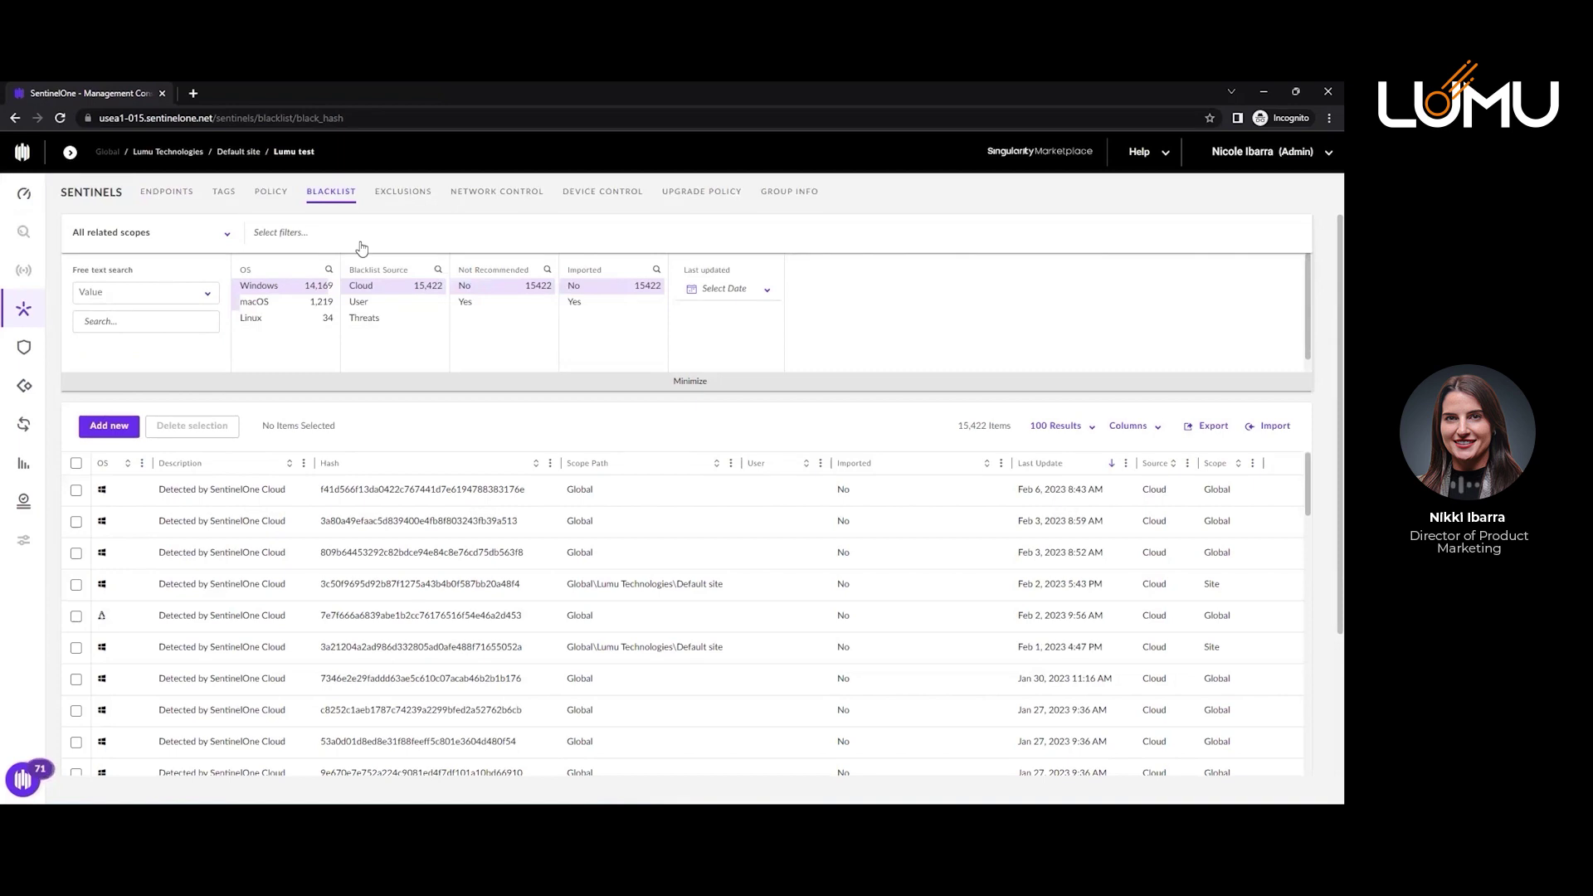
left_click(360, 303)
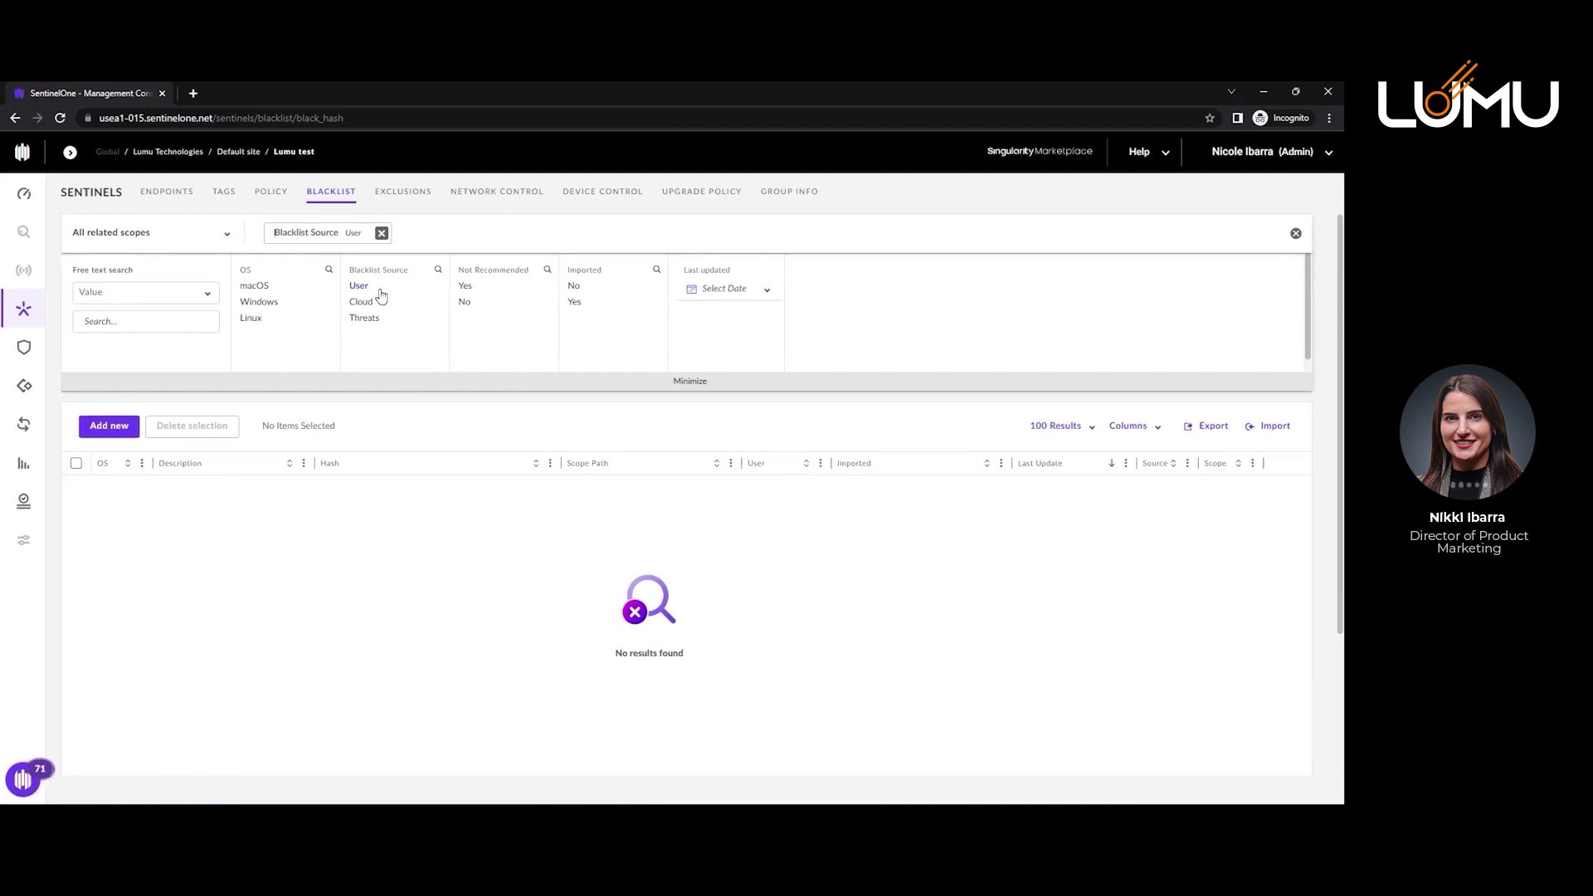
left_click(623, 434)
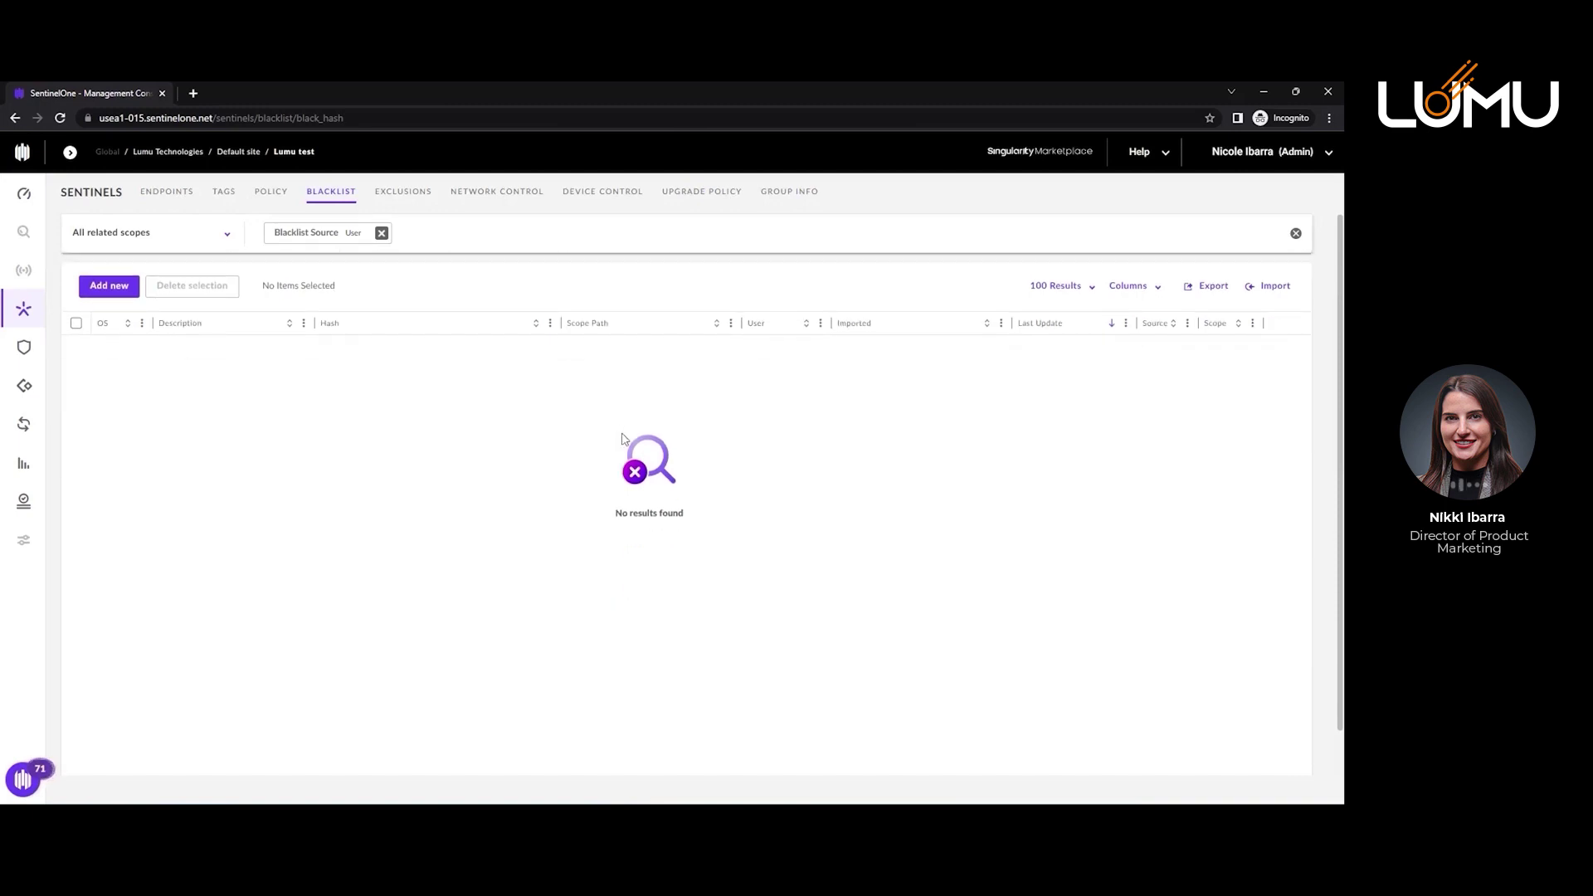
key("F5")
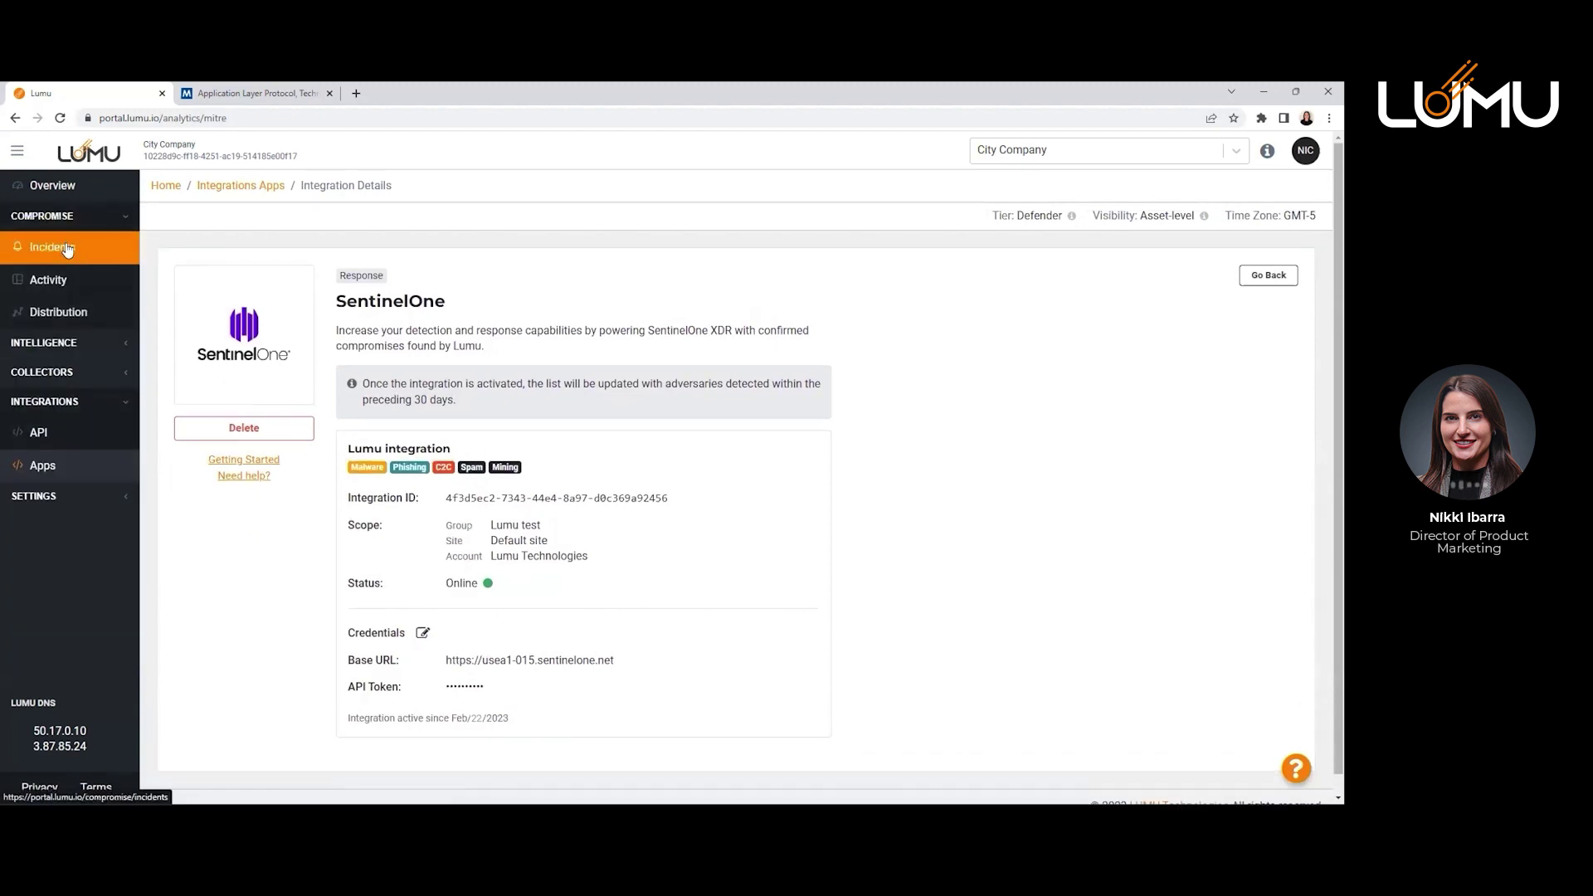
Switch to the Lumu portal and open the list of open incidents.
left_click(67, 250)
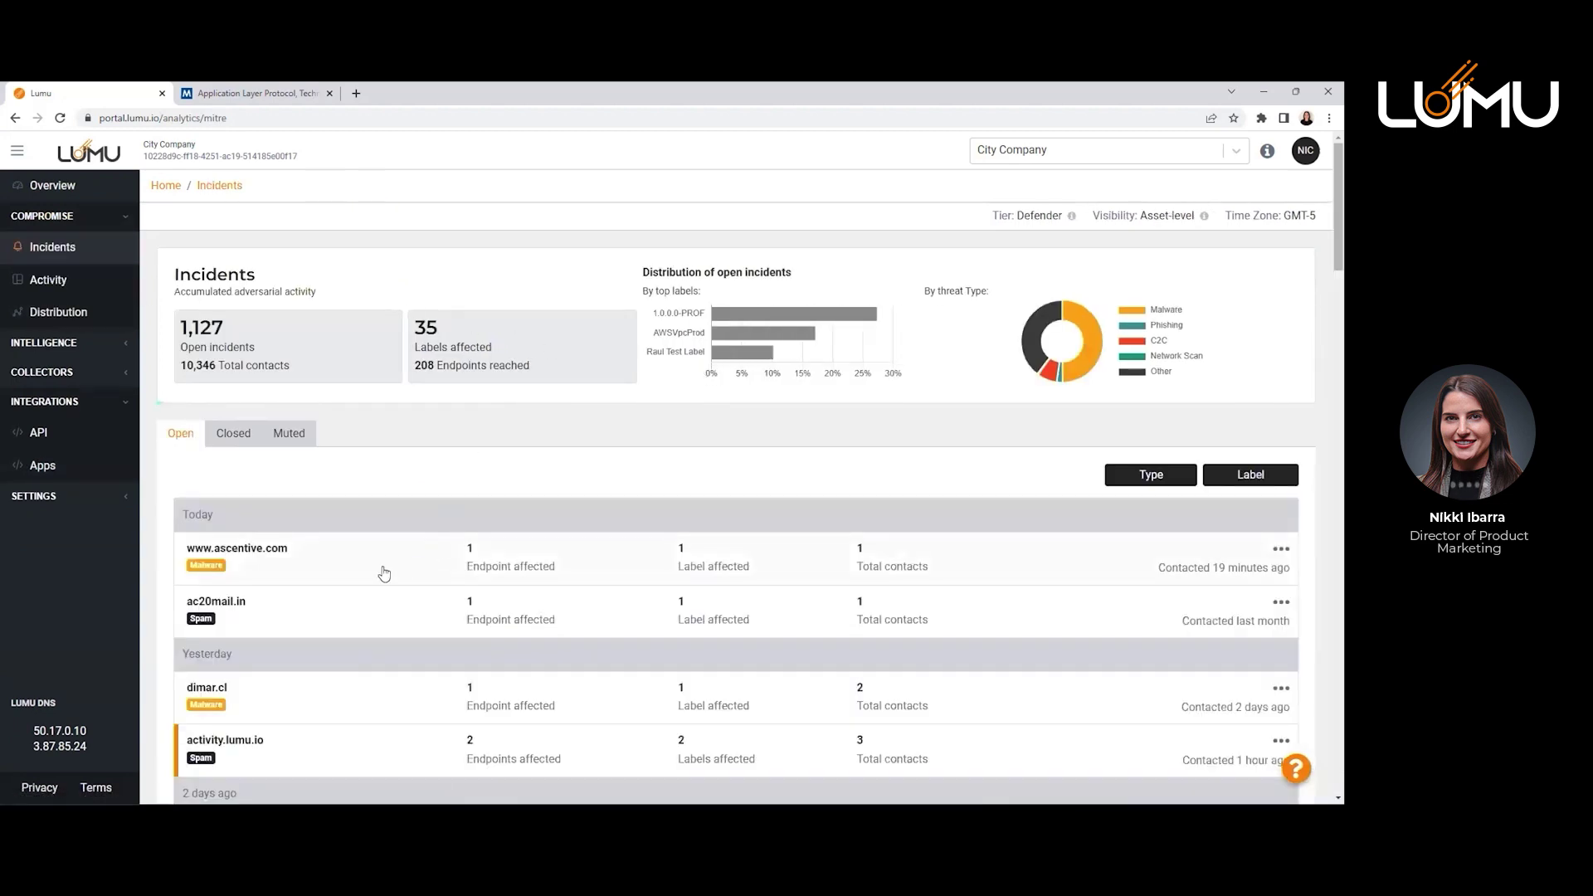
left_click(379, 573)
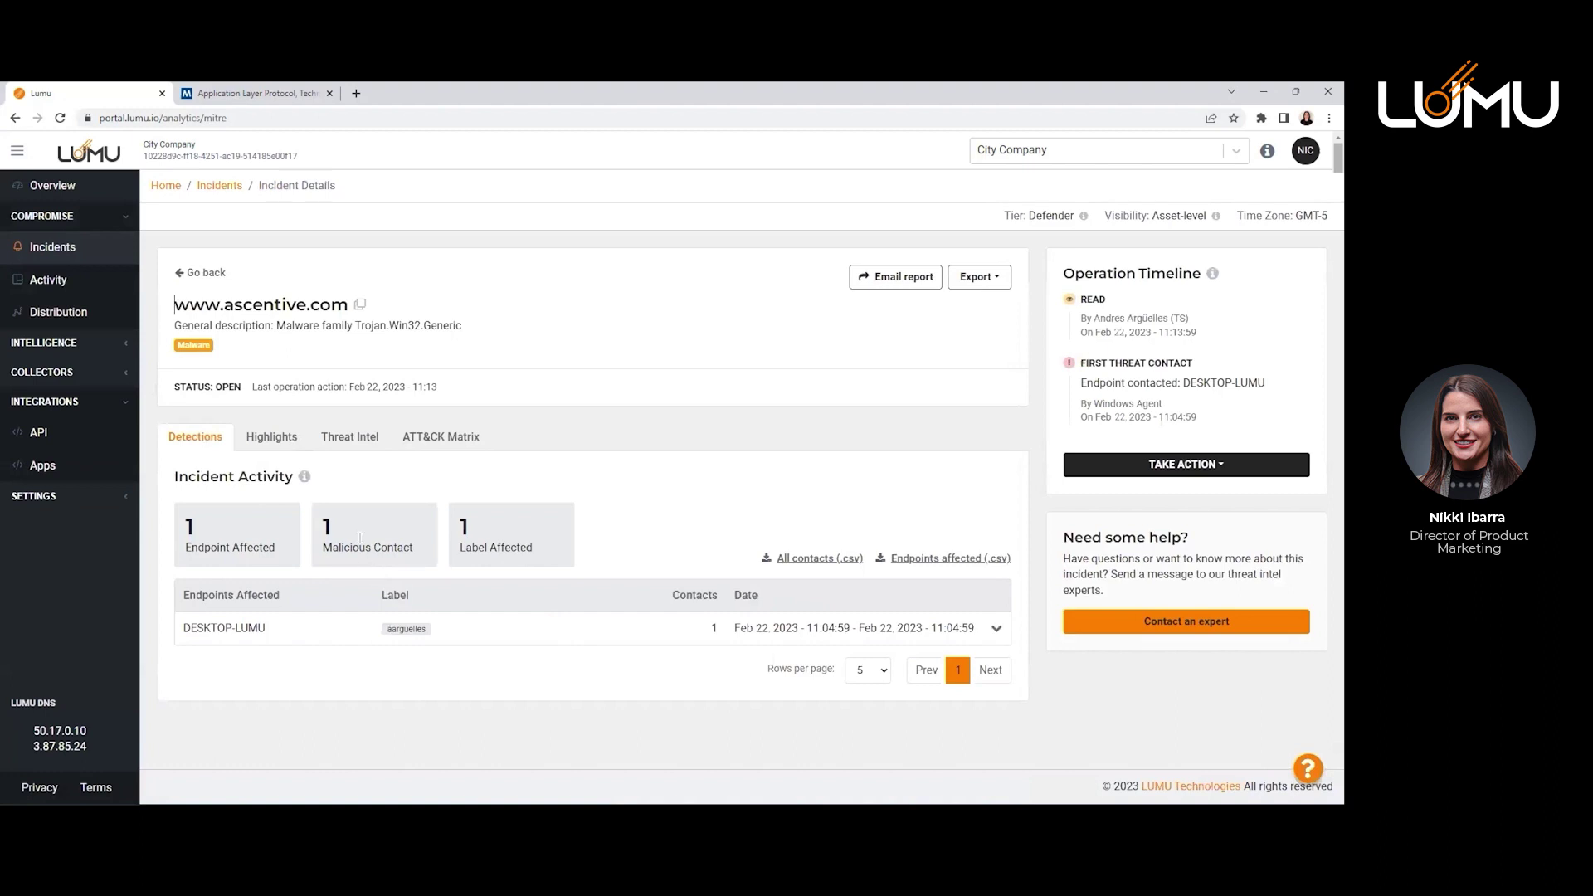
left_click(349, 437)
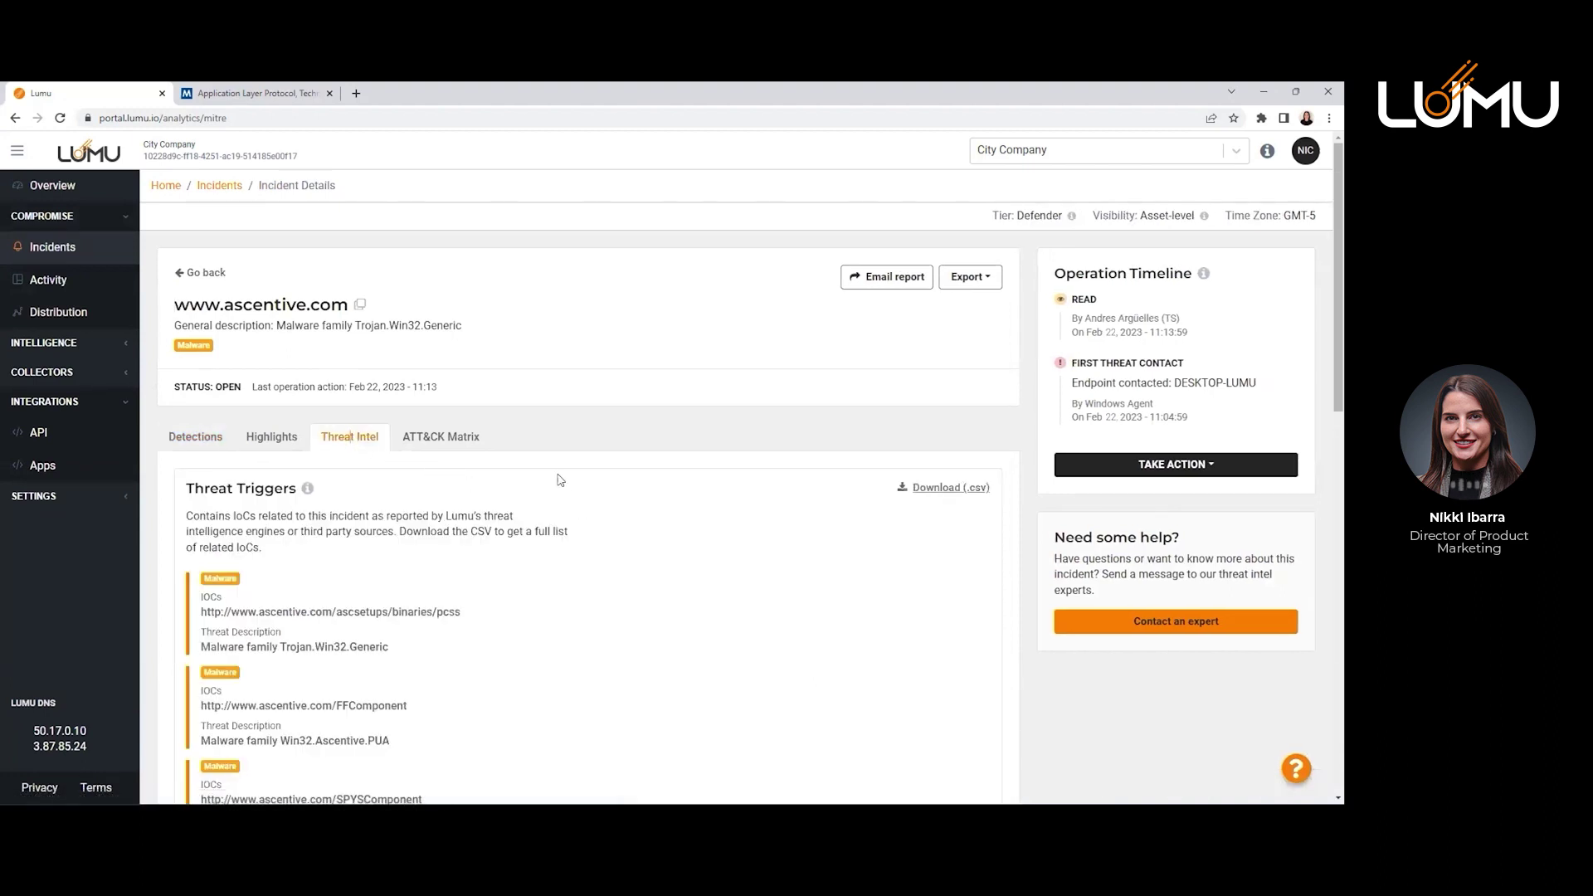
scroll(559, 480, "down", 3)
scroll(498, 464, "up", 1)
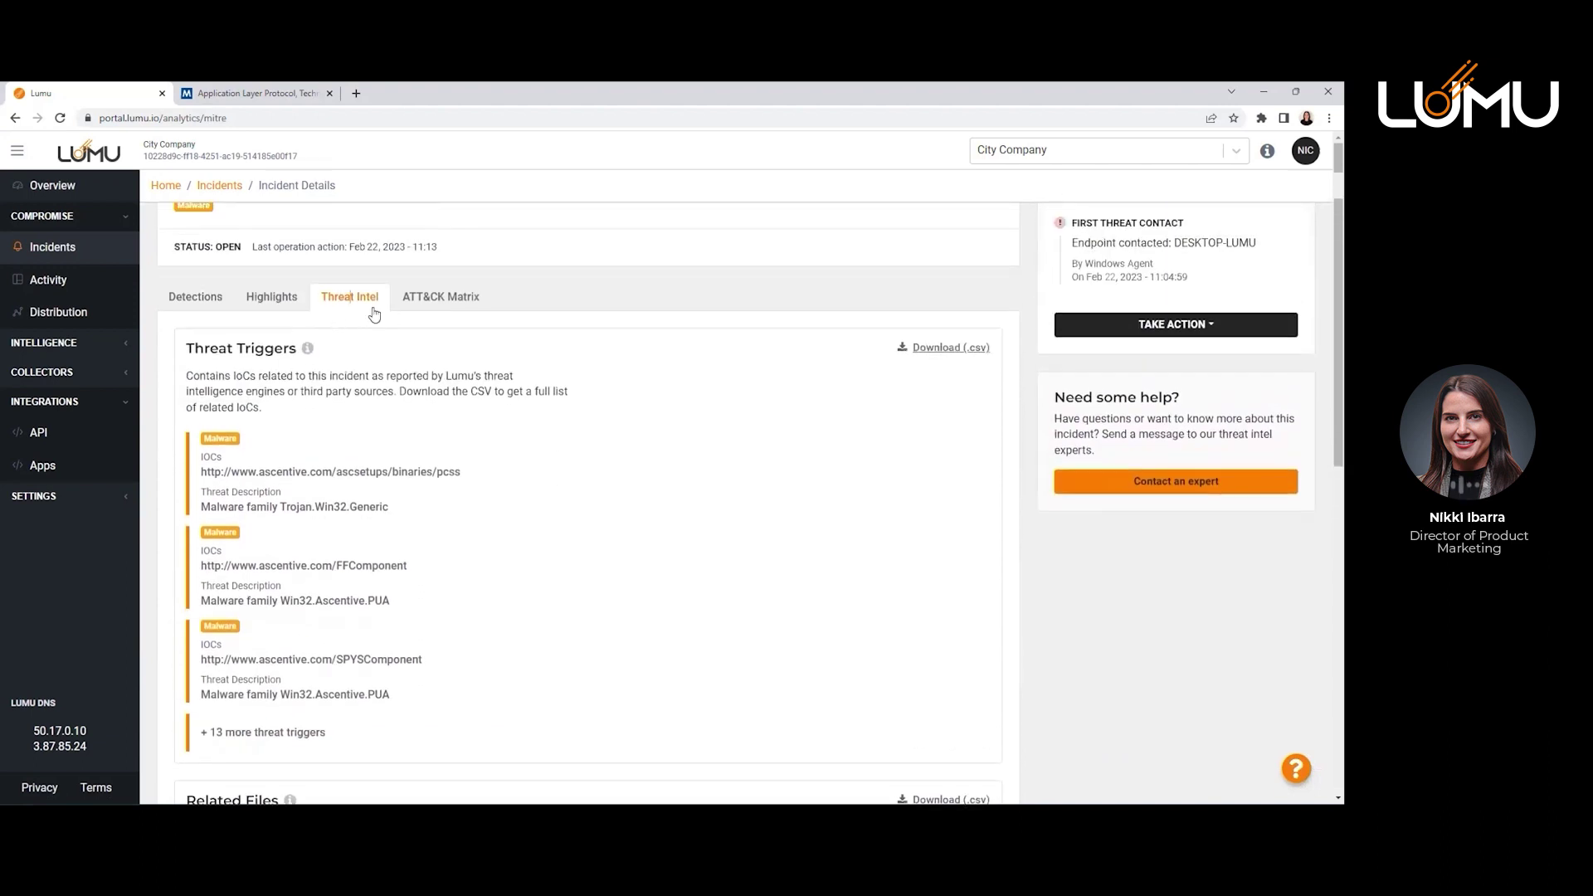
scroll(425, 362, "up", 2)
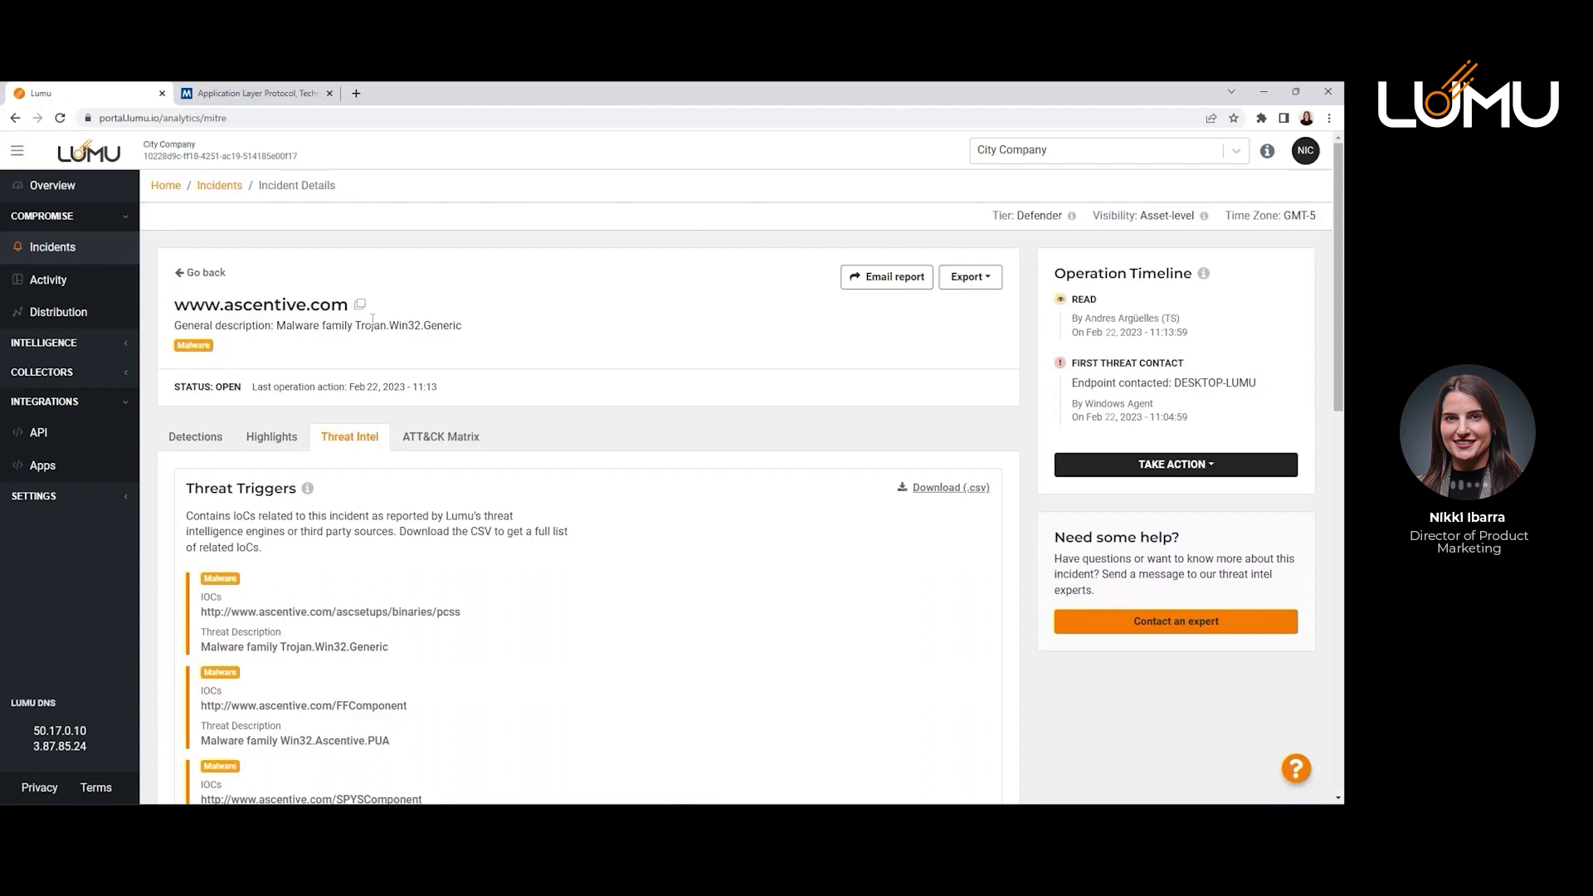
Check the incident's detections and return to its threat intelligence.
left_click(191, 437)
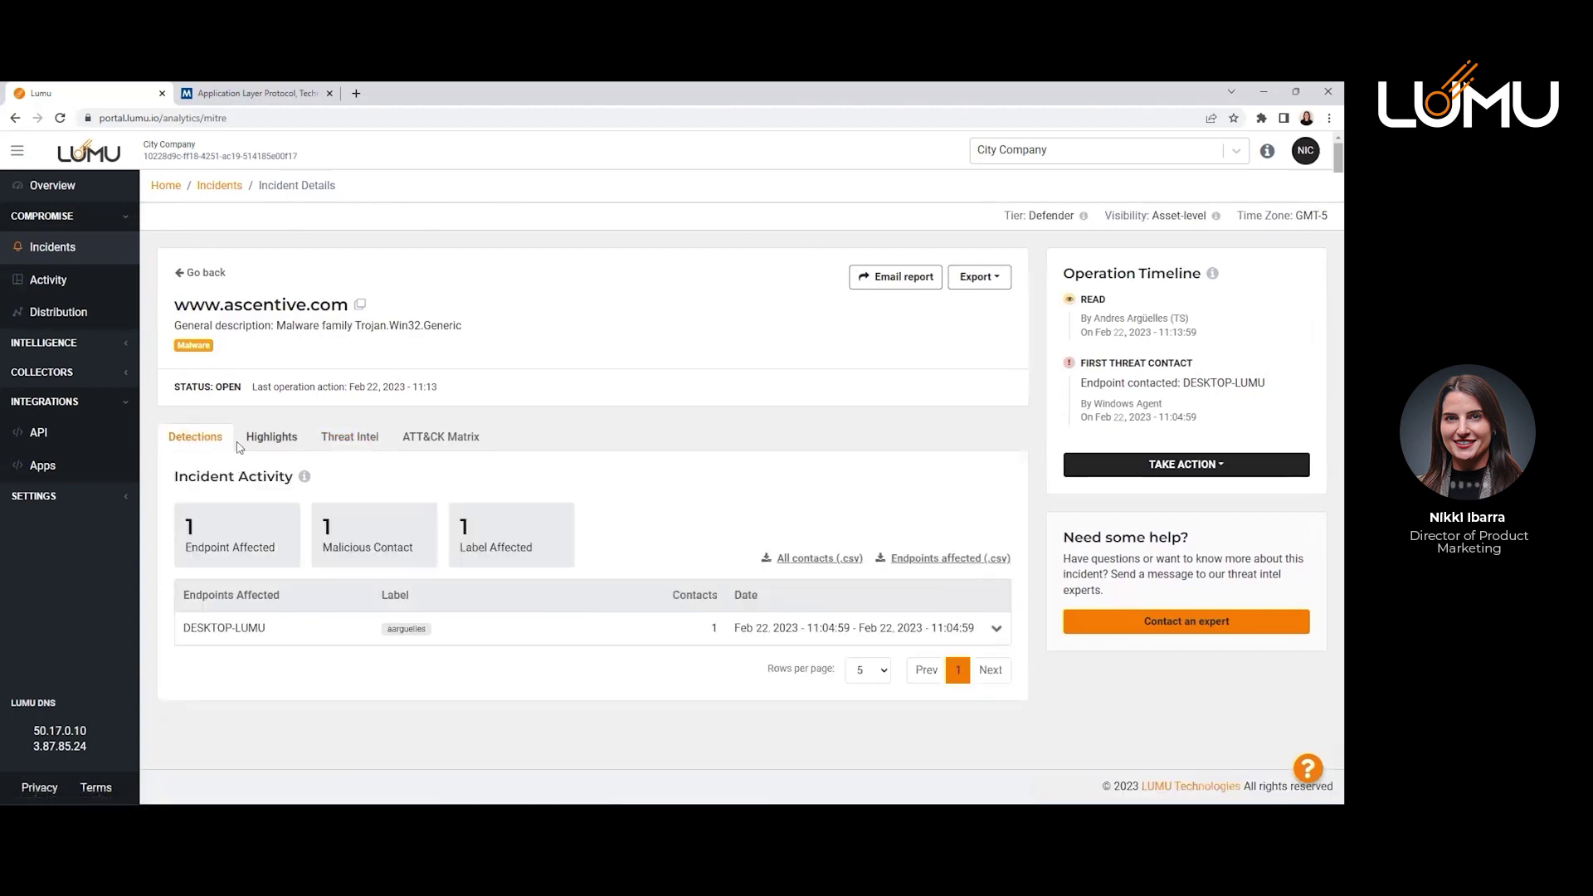
left_click(291, 440)
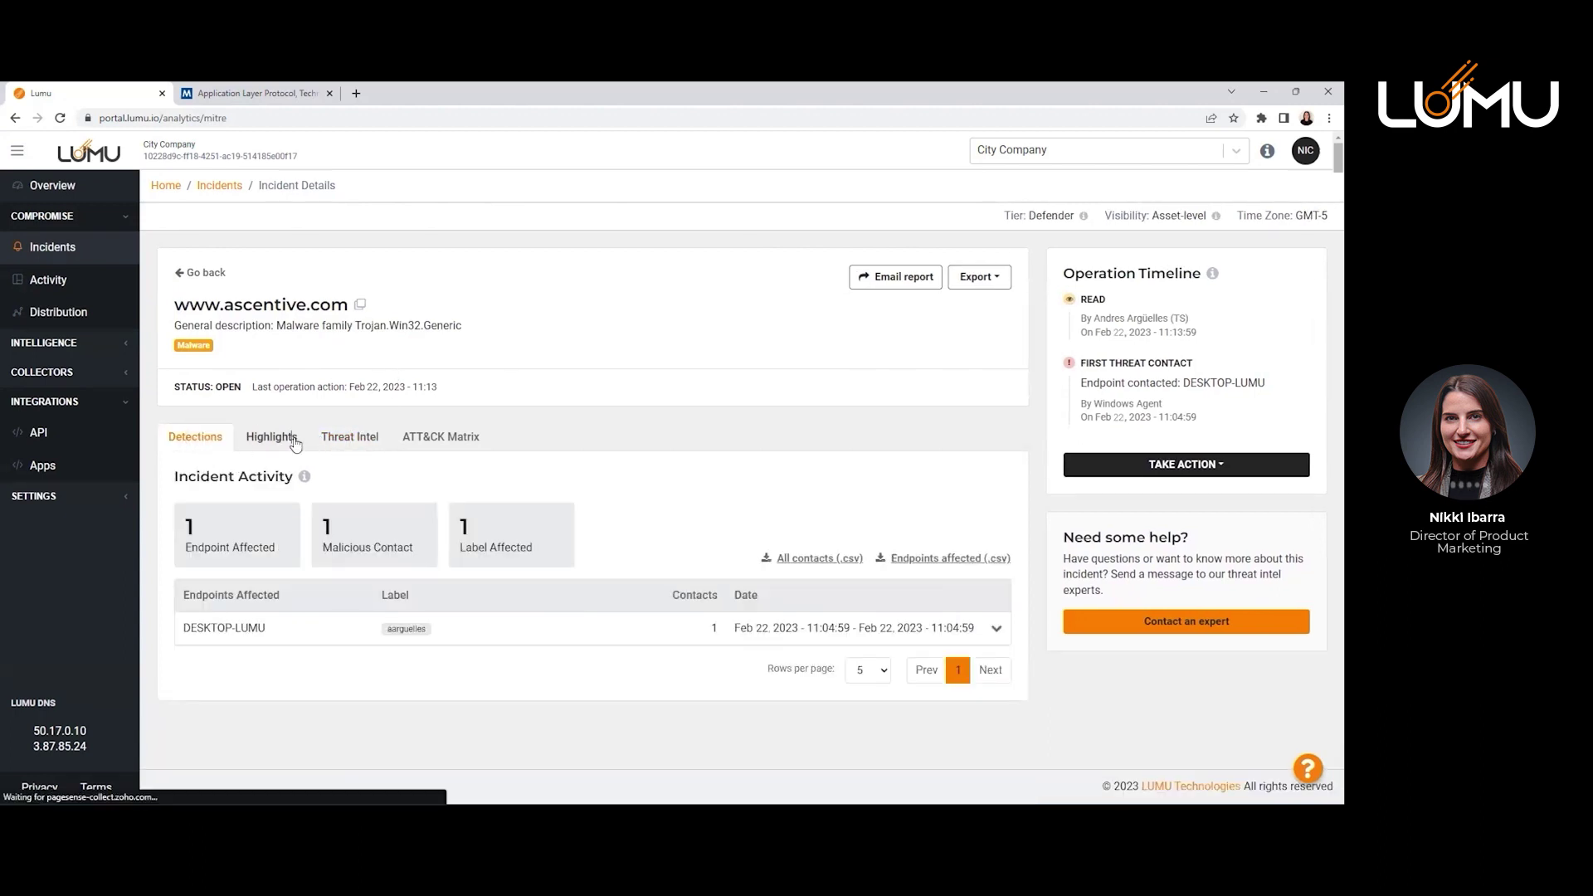
left_click(350, 441)
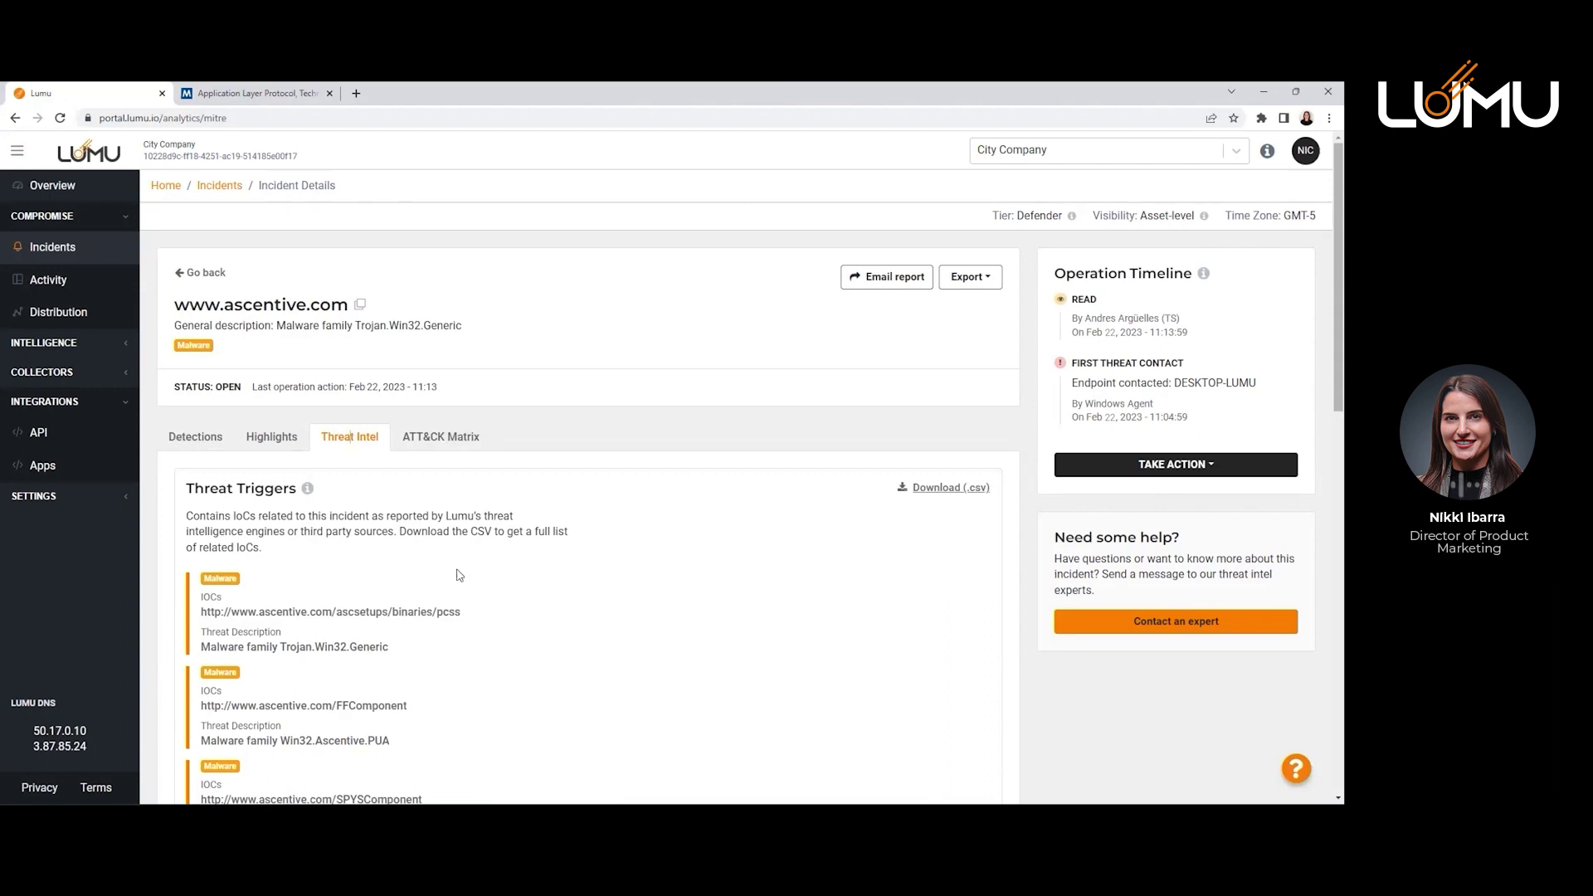
Examine the related file checksums of the incident, highlight the first hash, and go back to the incident list.
scroll(459, 575, "down", 7)
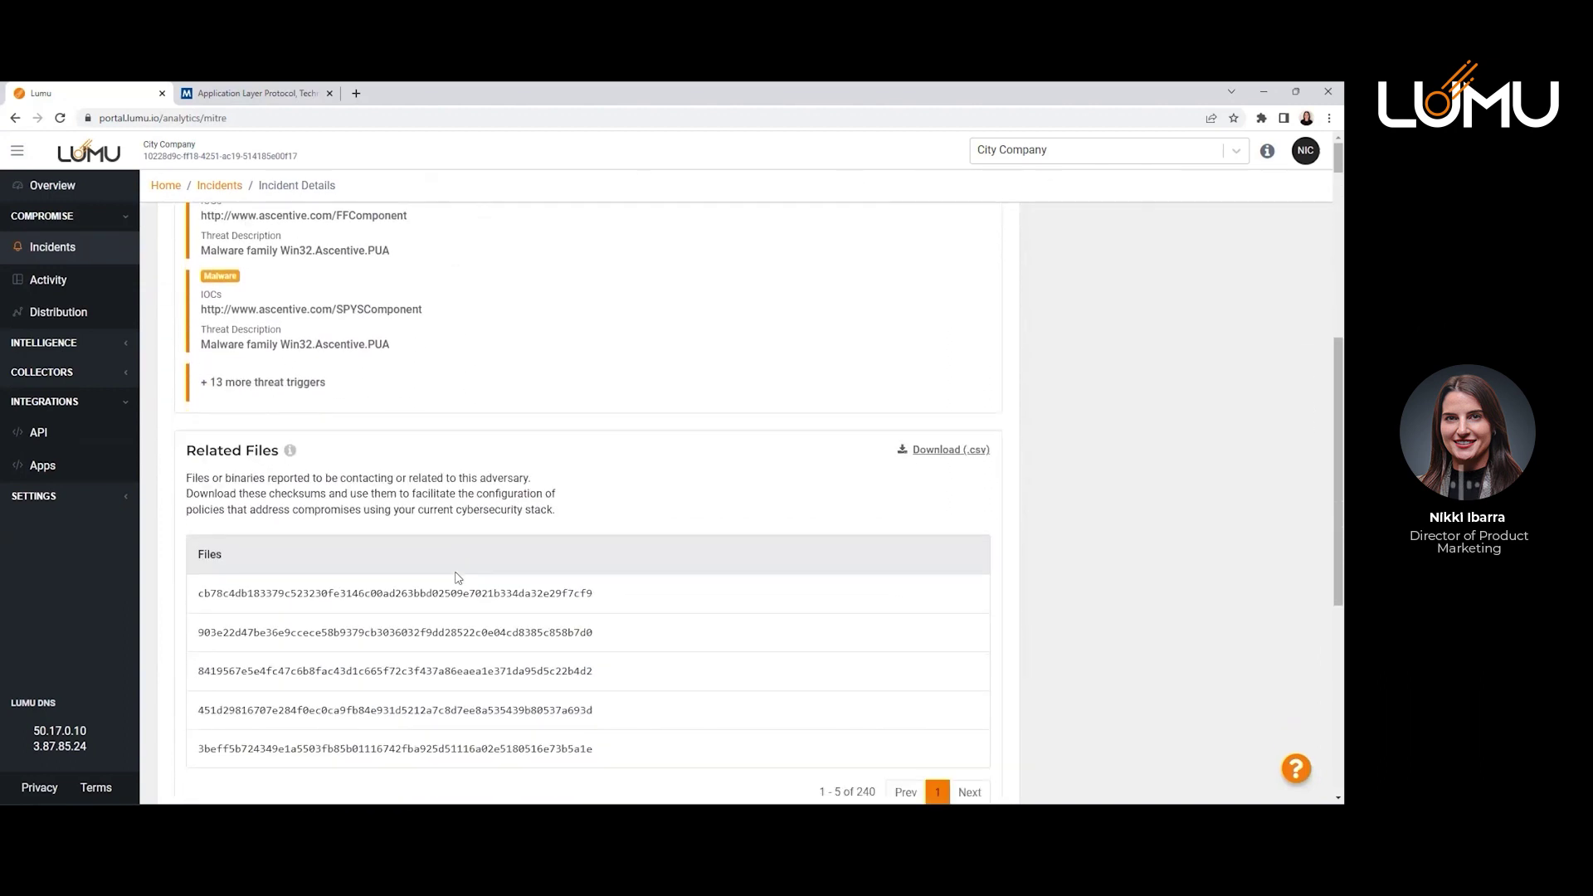
mouse_move(289, 385)
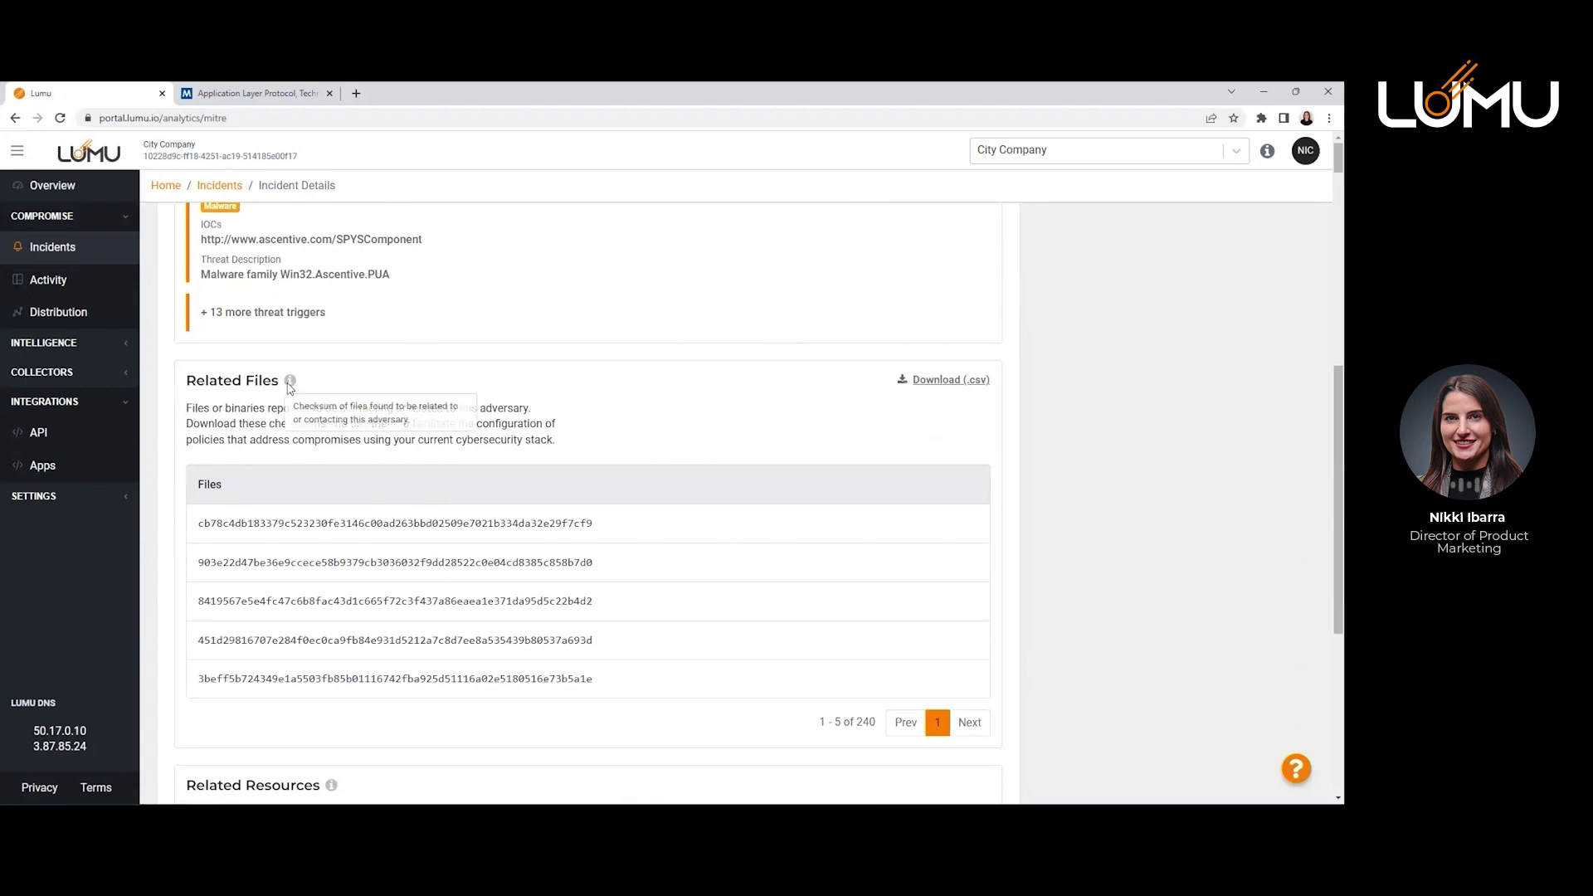
double_click(345, 523)
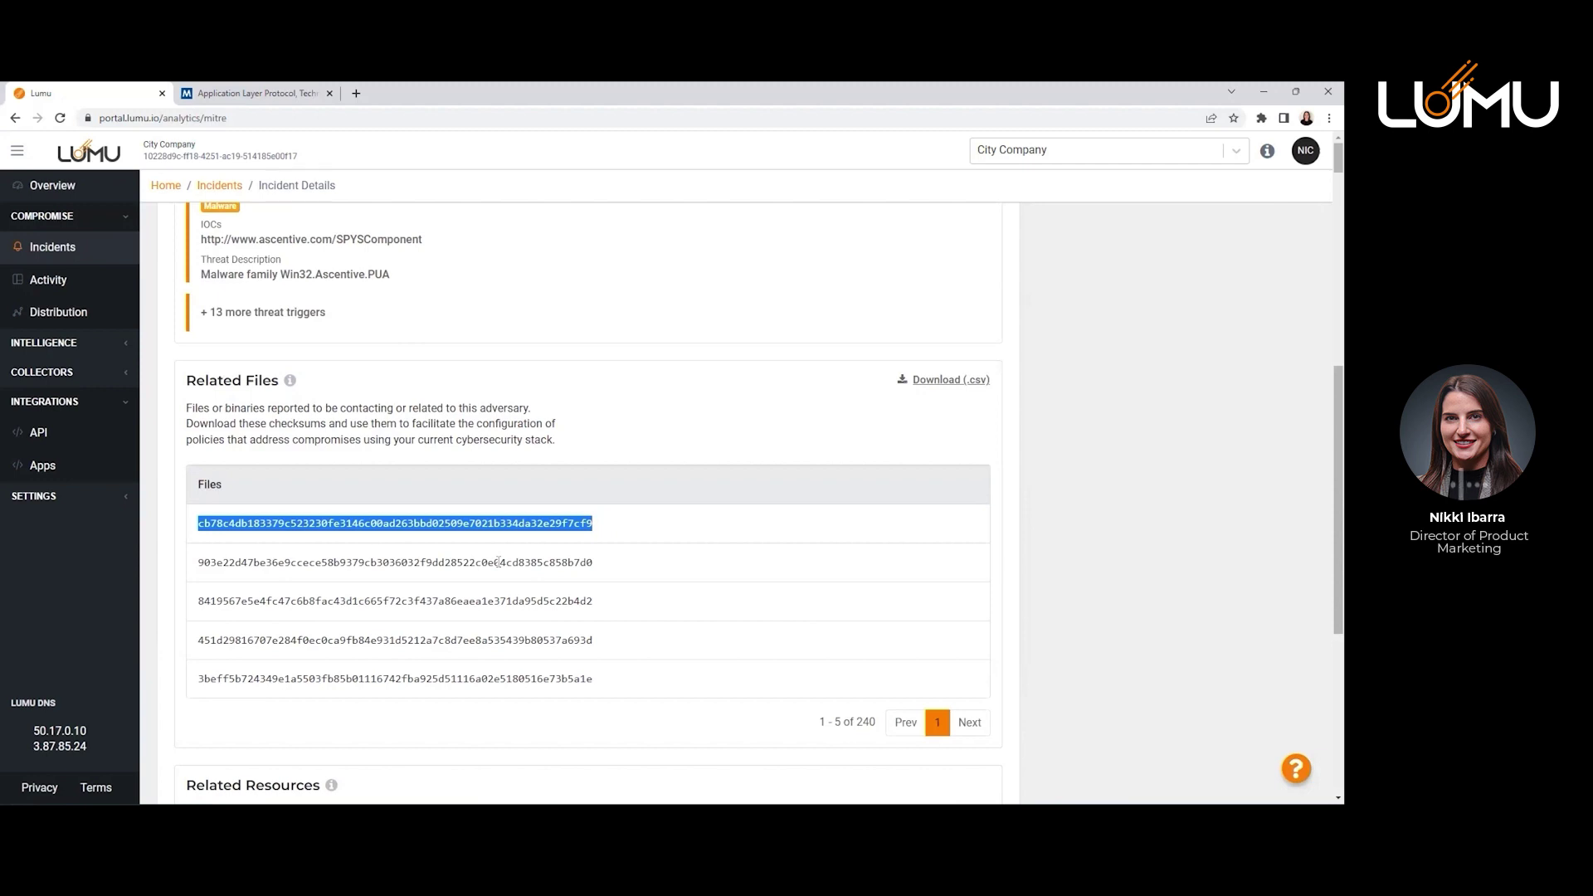
scroll(260, 295, "up", 7)
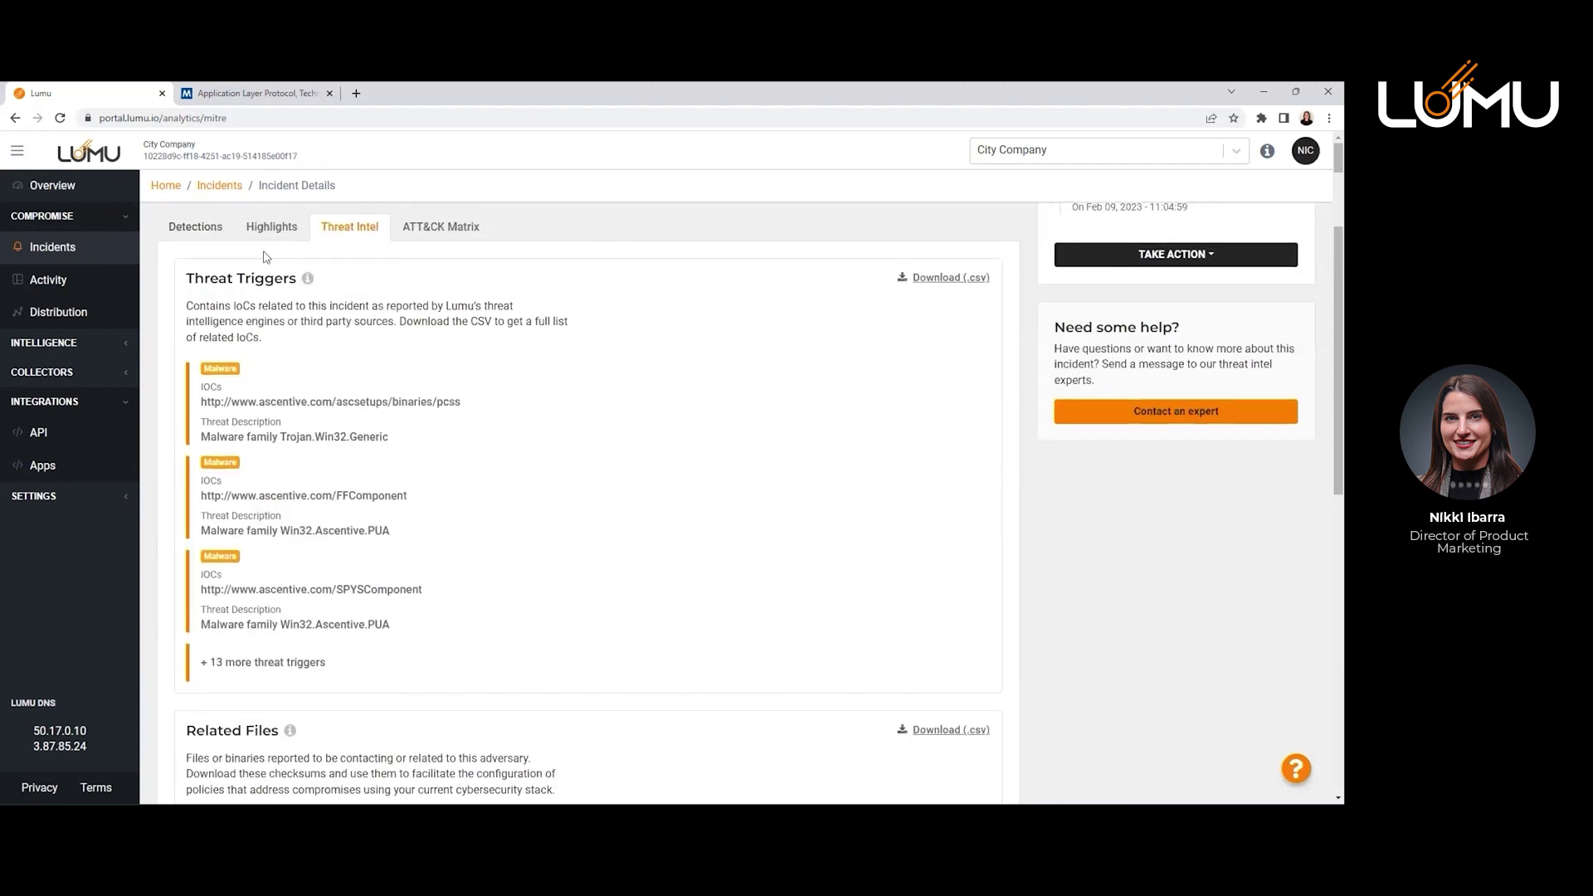
left_click(205, 273)
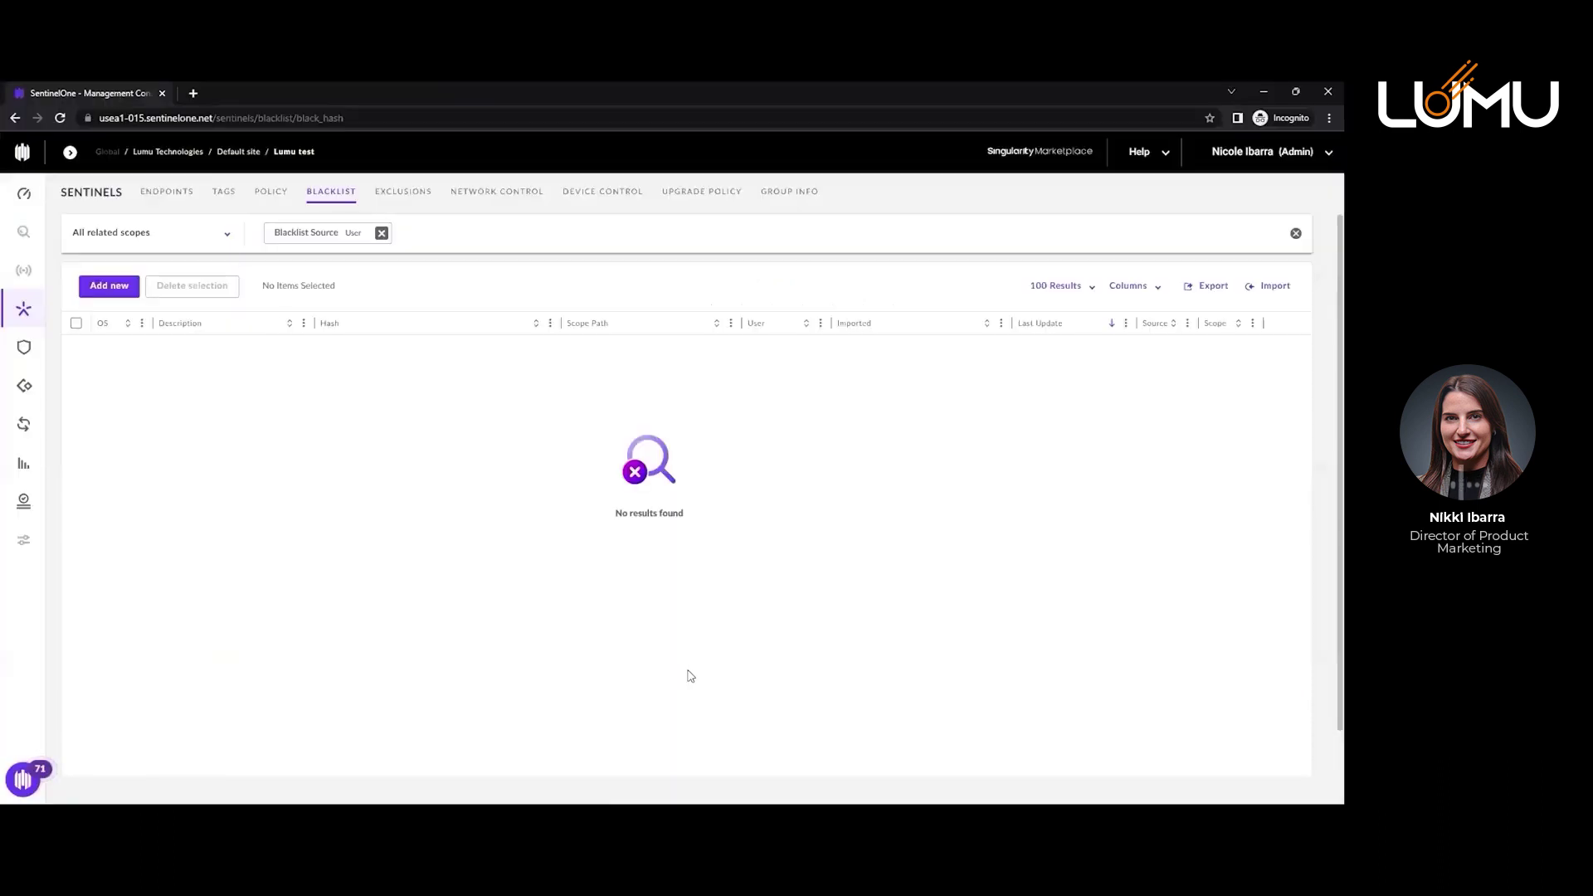
Refresh the SentinelOne blacklist, and check the status of the configured SentinelOne integration in the Lumu portal.
key("F5")
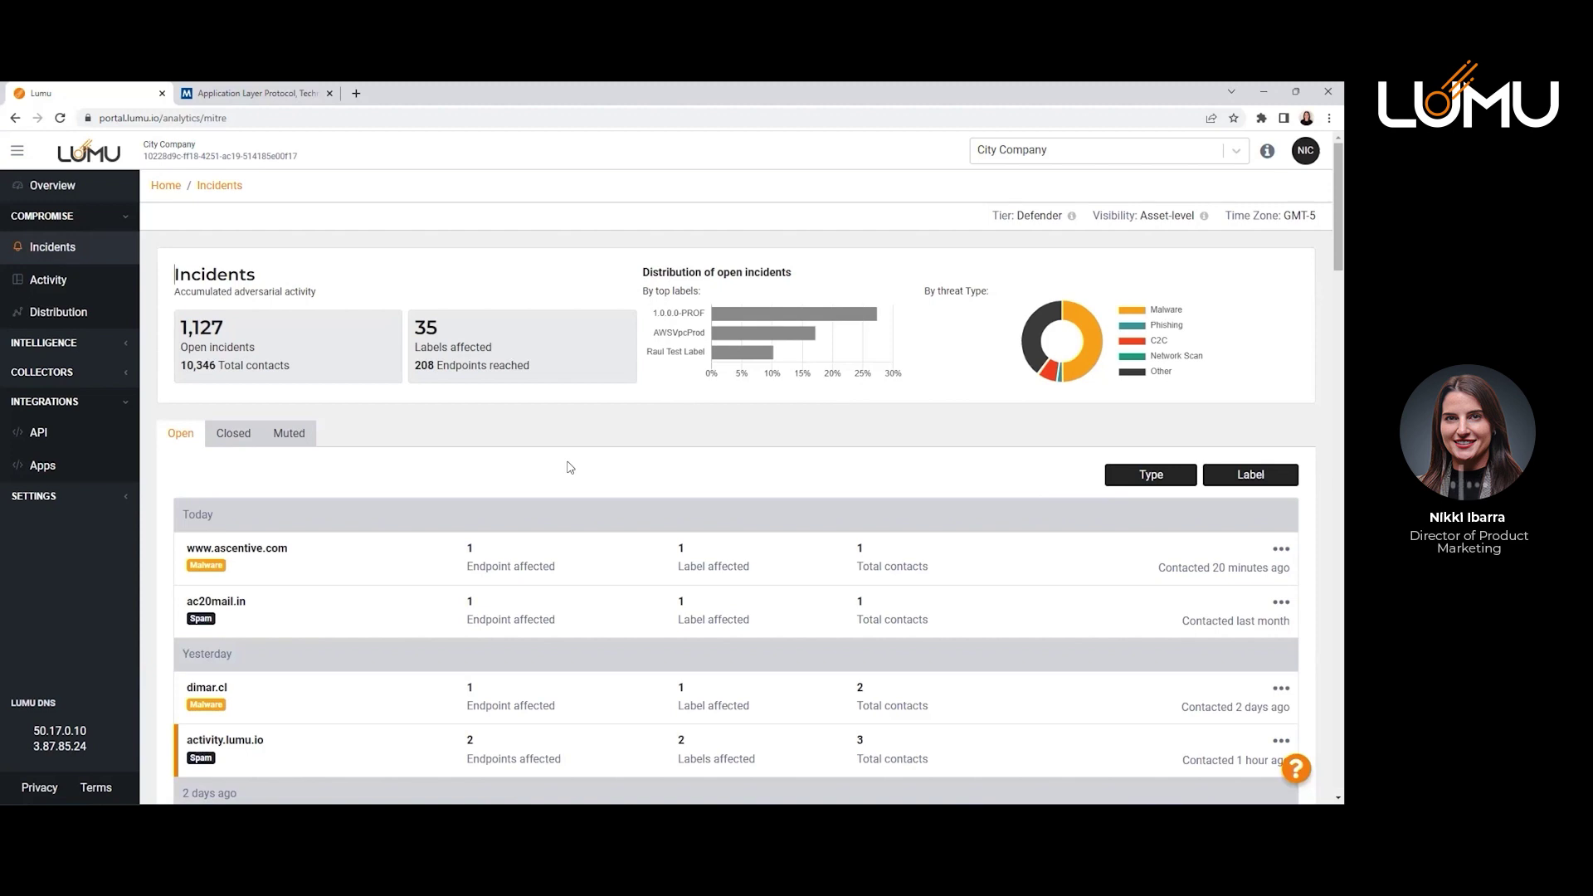
left_click(41, 466)
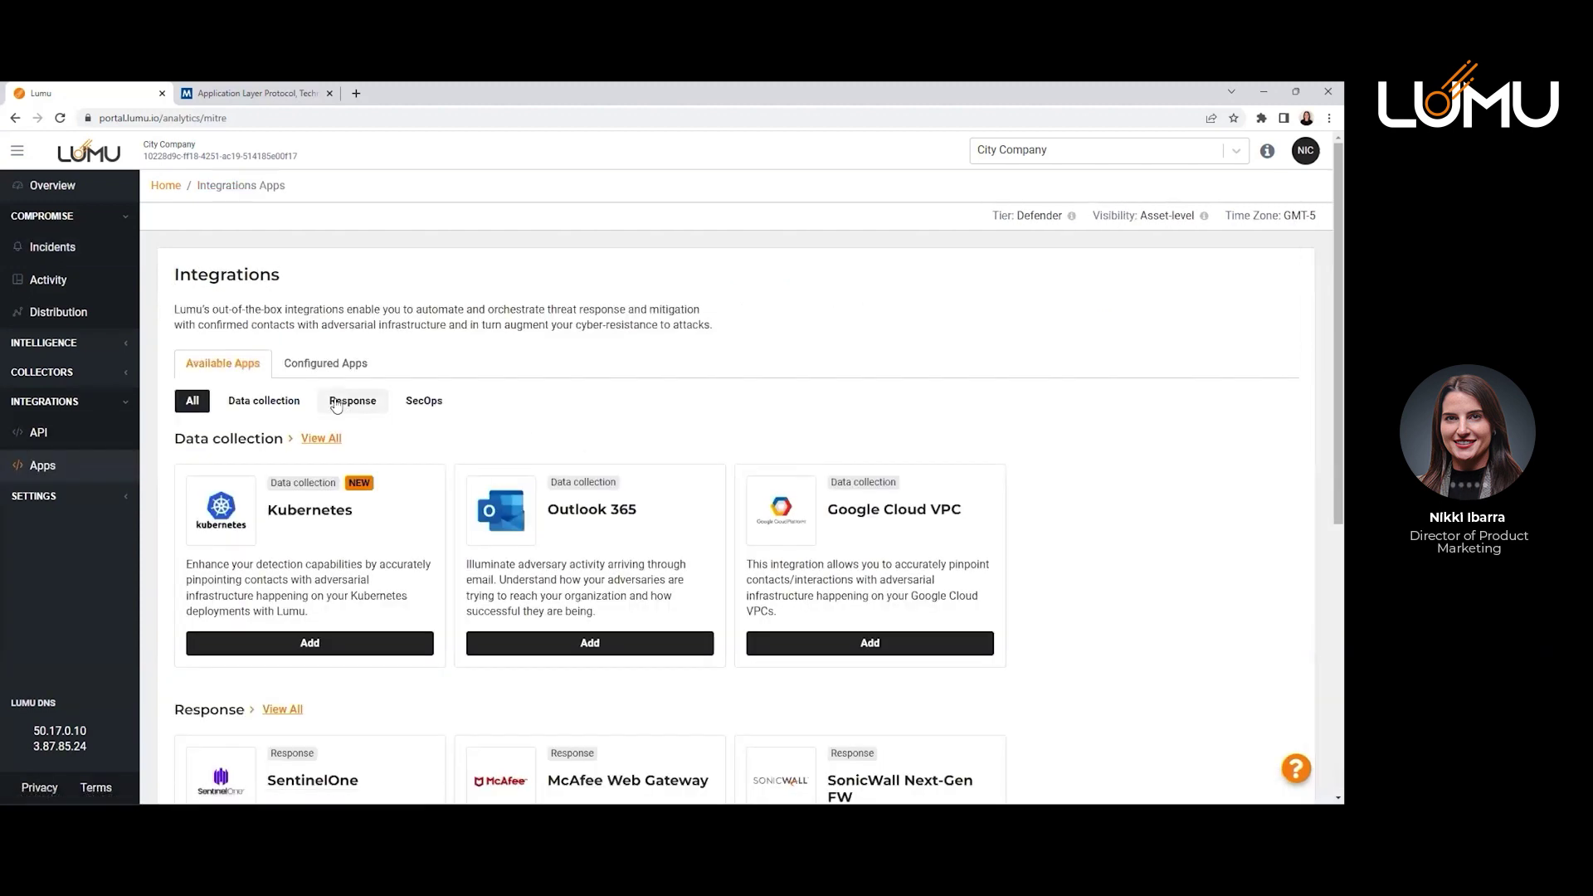
left_click(353, 365)
scroll(399, 501, "down", 10)
scroll(398, 502, "down", 5)
left_click(345, 690)
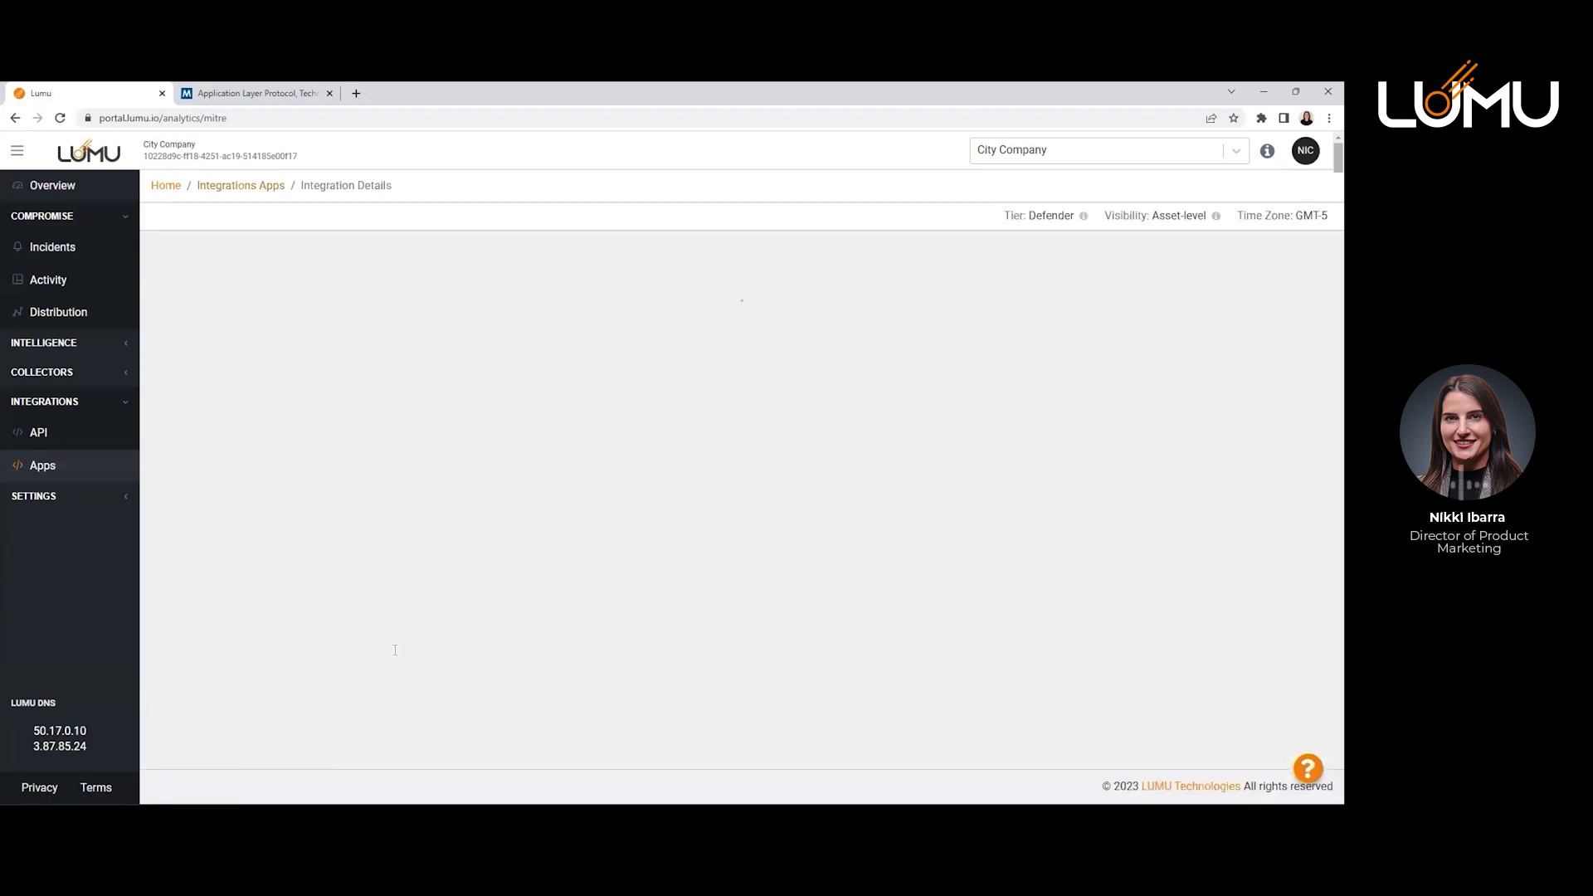
left_click_drag(479, 584, 437, 585)
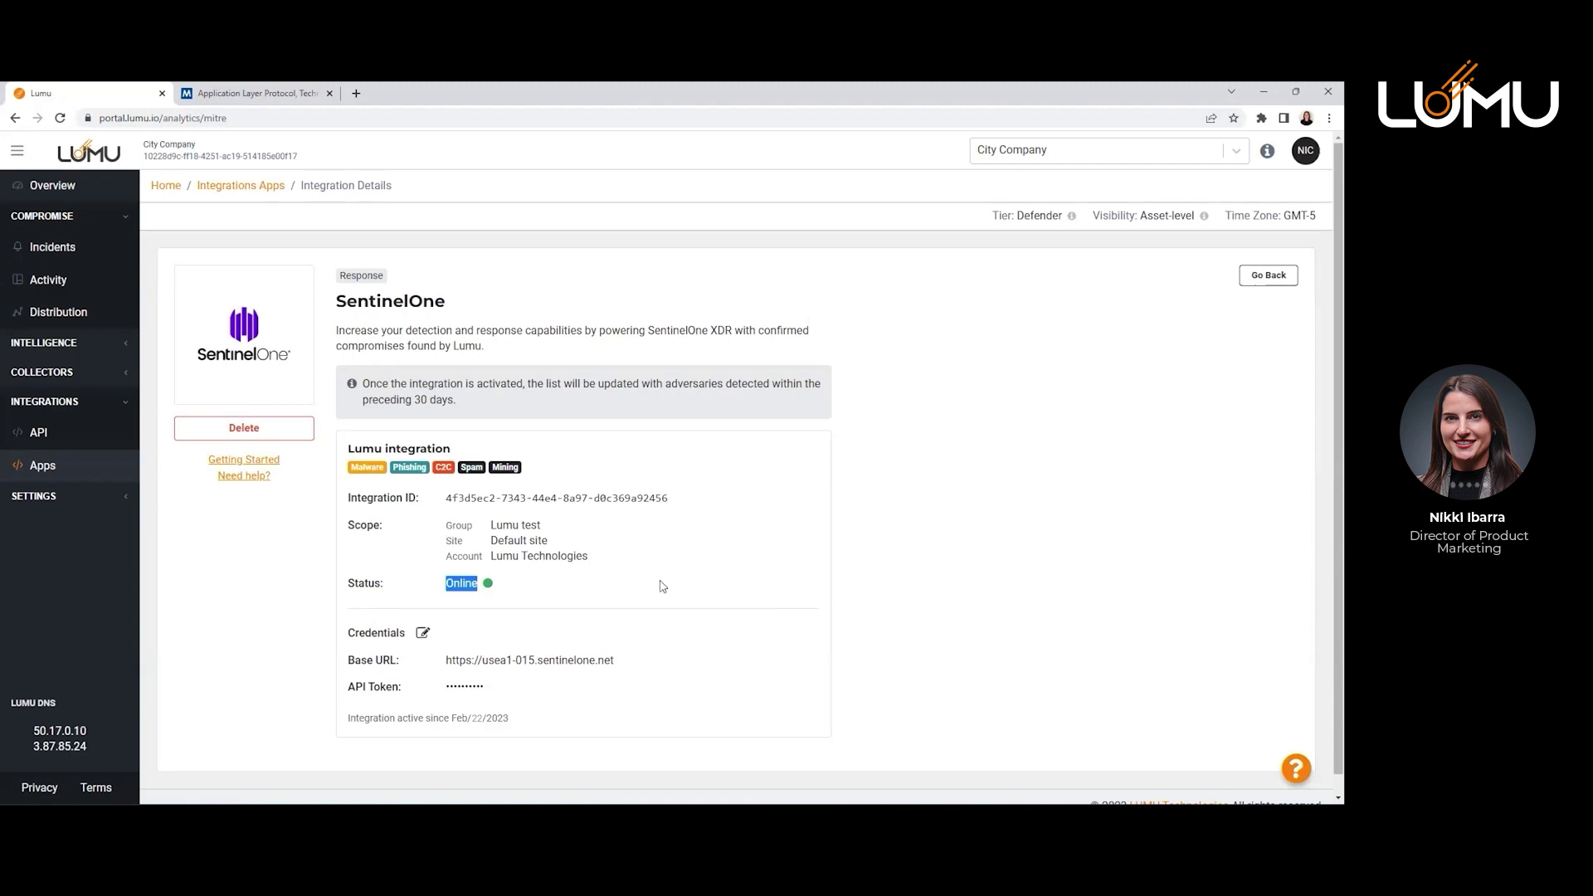
left_click(374, 583)
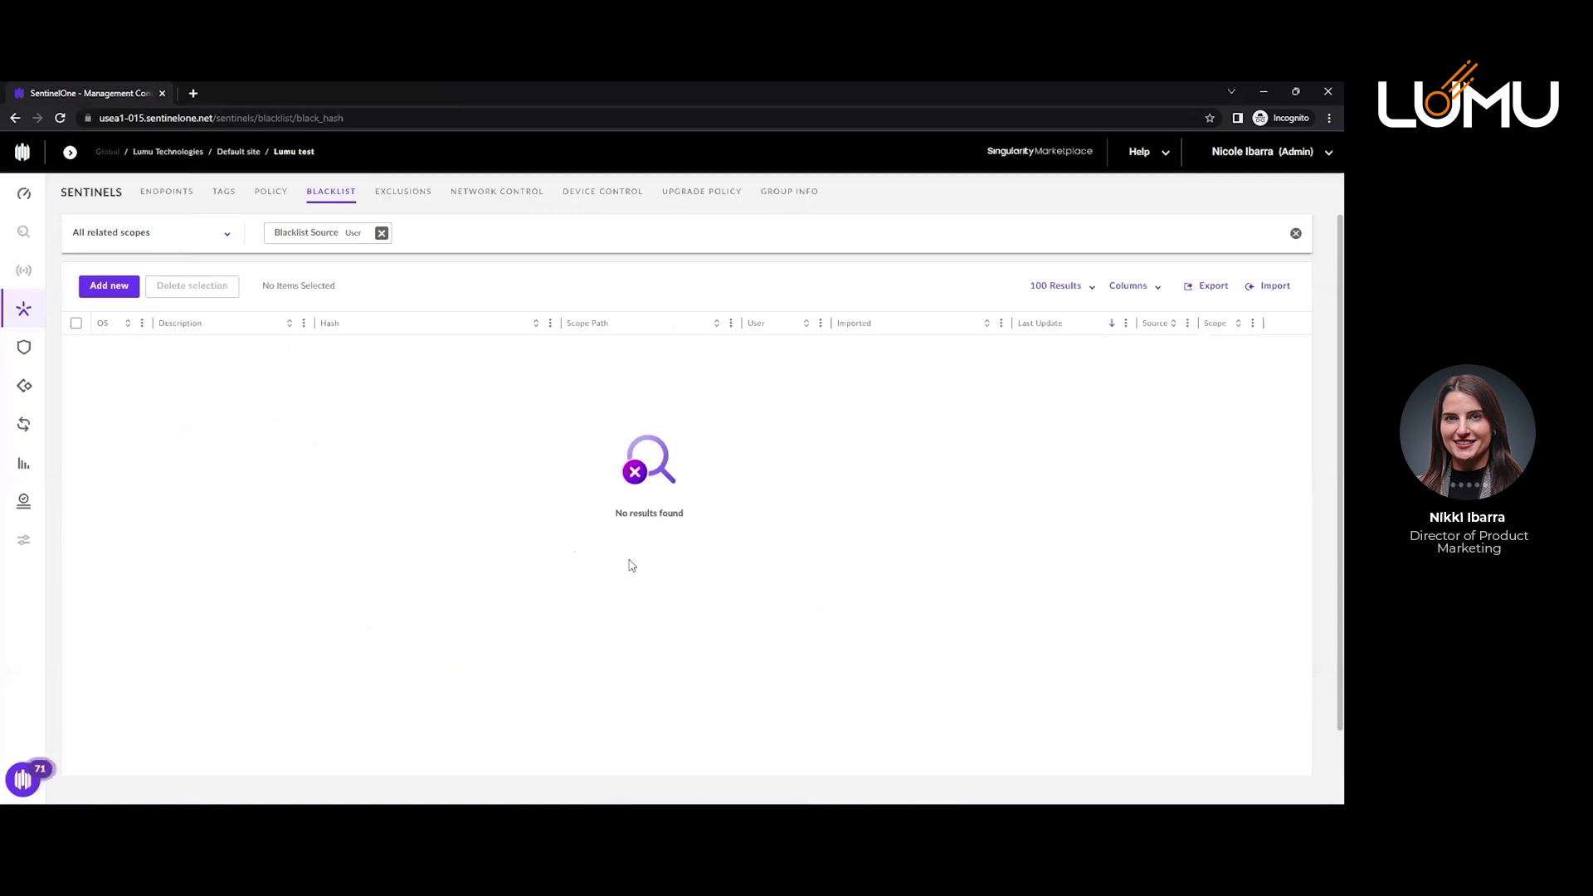
Switch to the SentinelOne console, refresh the blacklist and filter it by the source User.
key("F5")
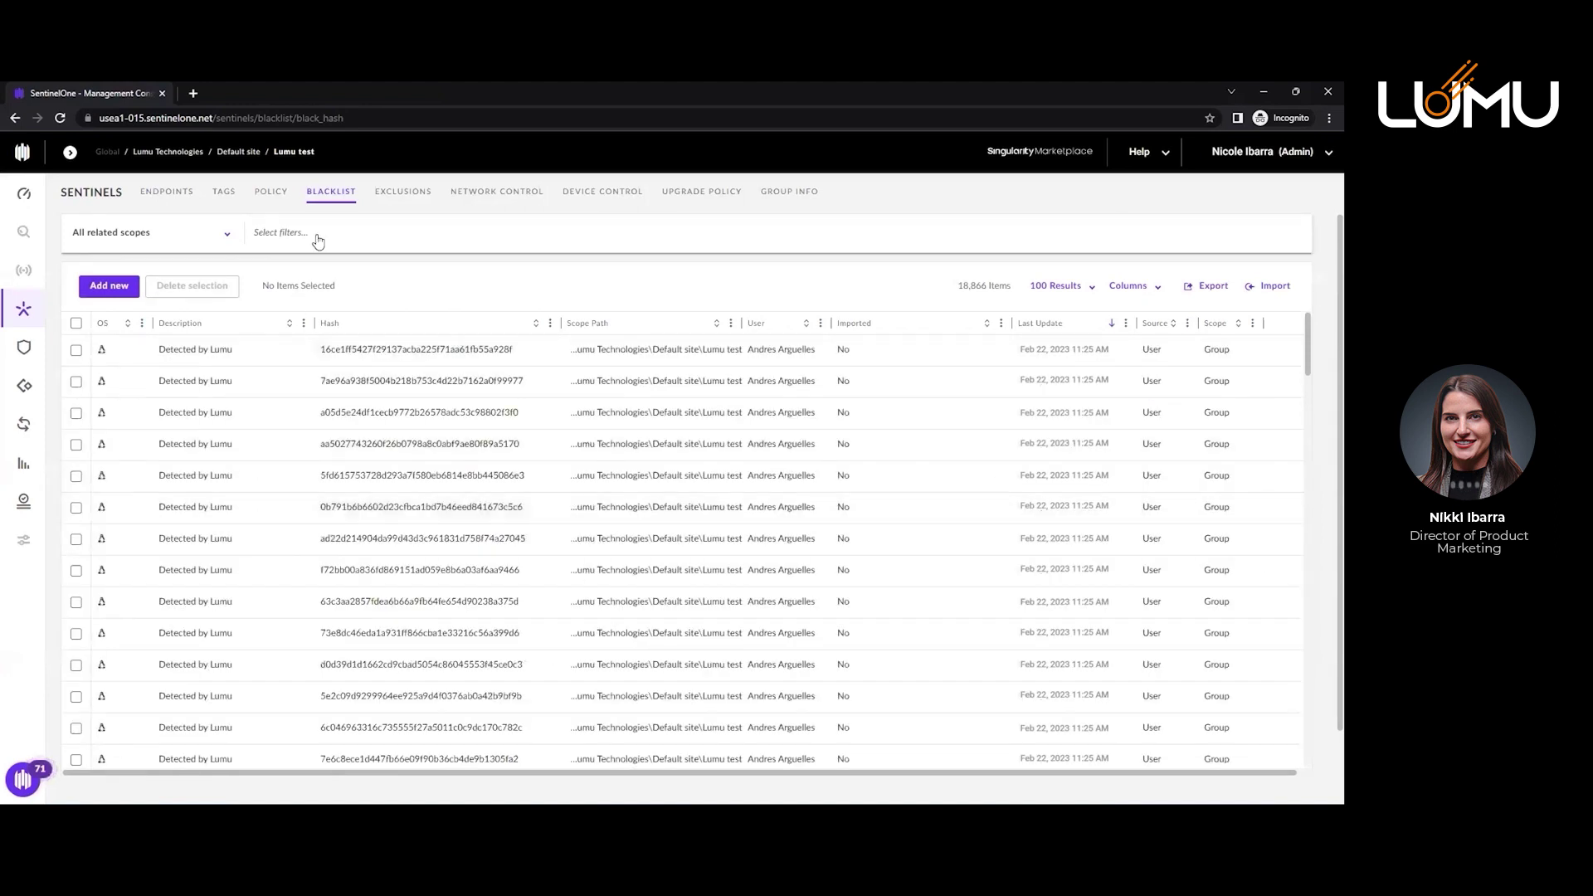
left_click(317, 241)
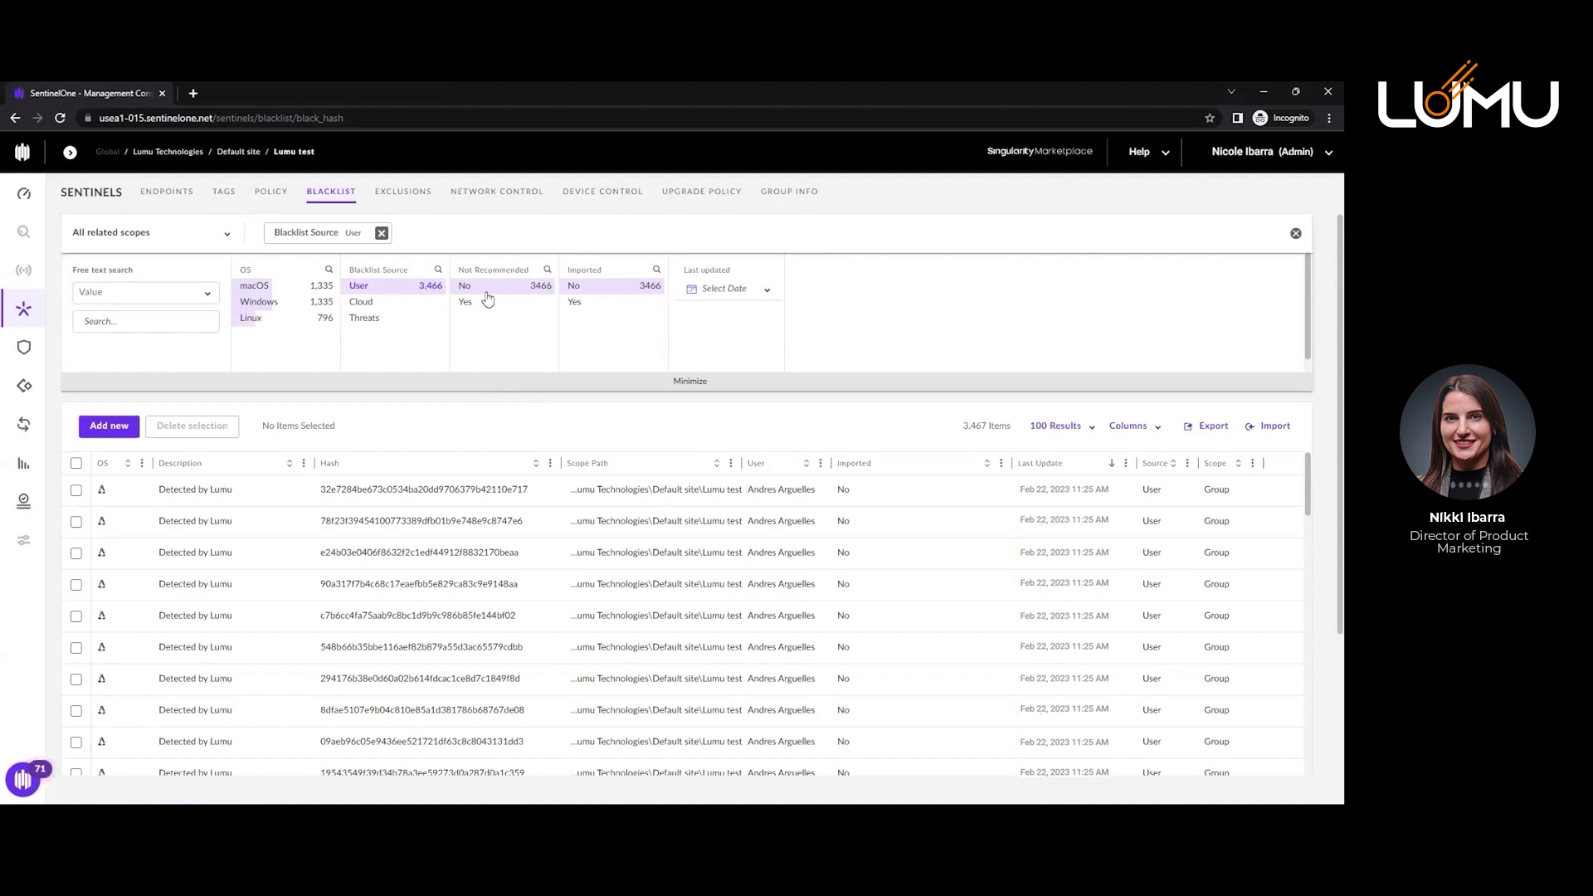
Switch to the Windows endpoint, view the local SentinelOne agent's overview and close it.
key("alt+Tab")
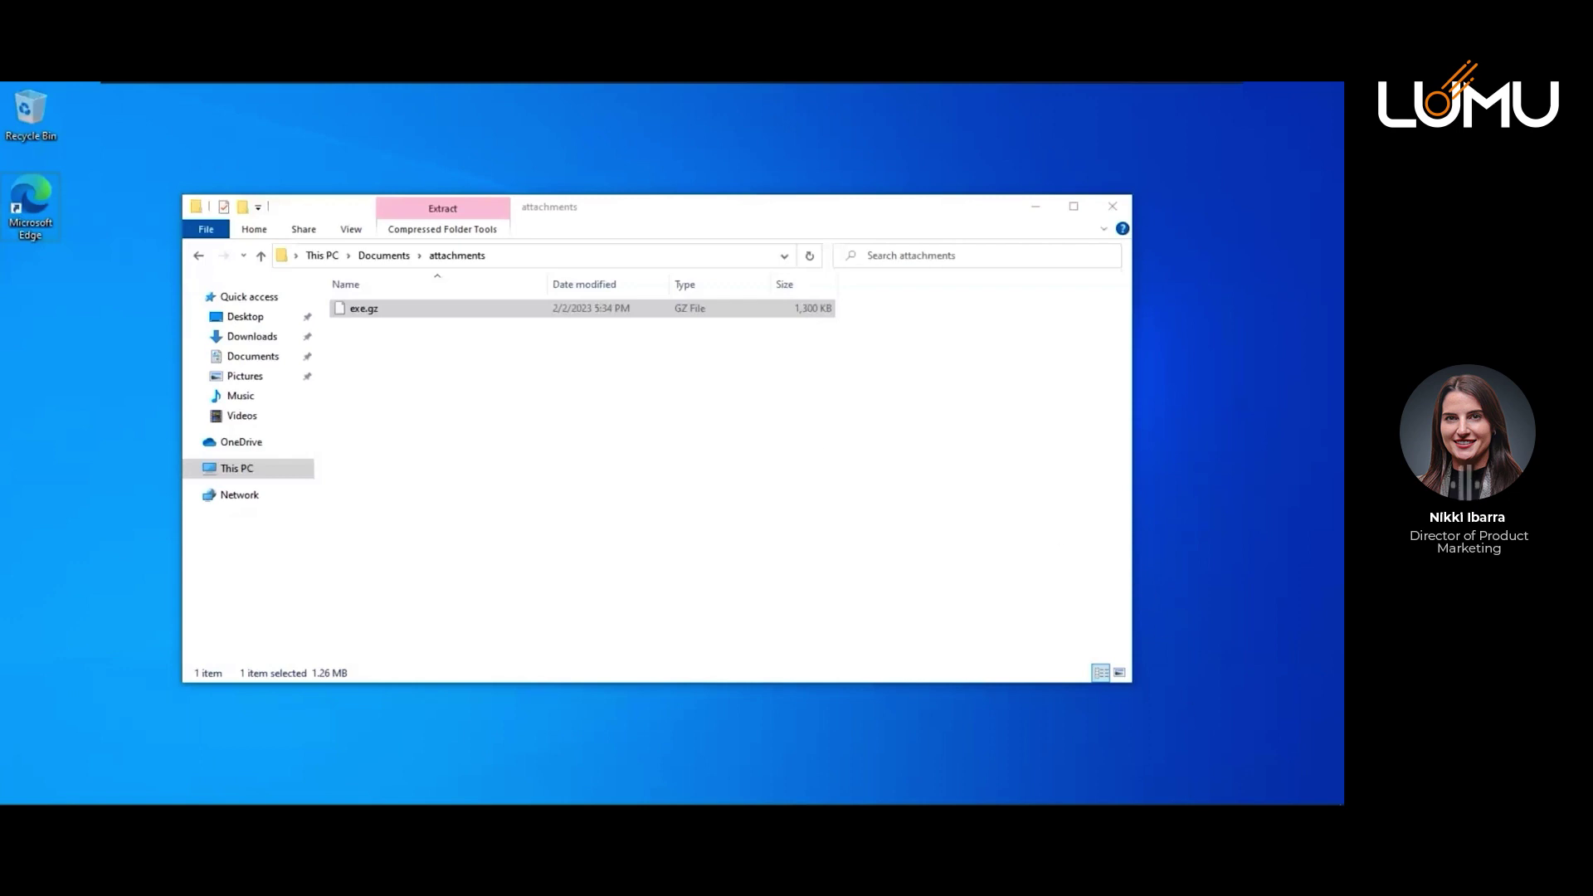
left_click(1174, 821)
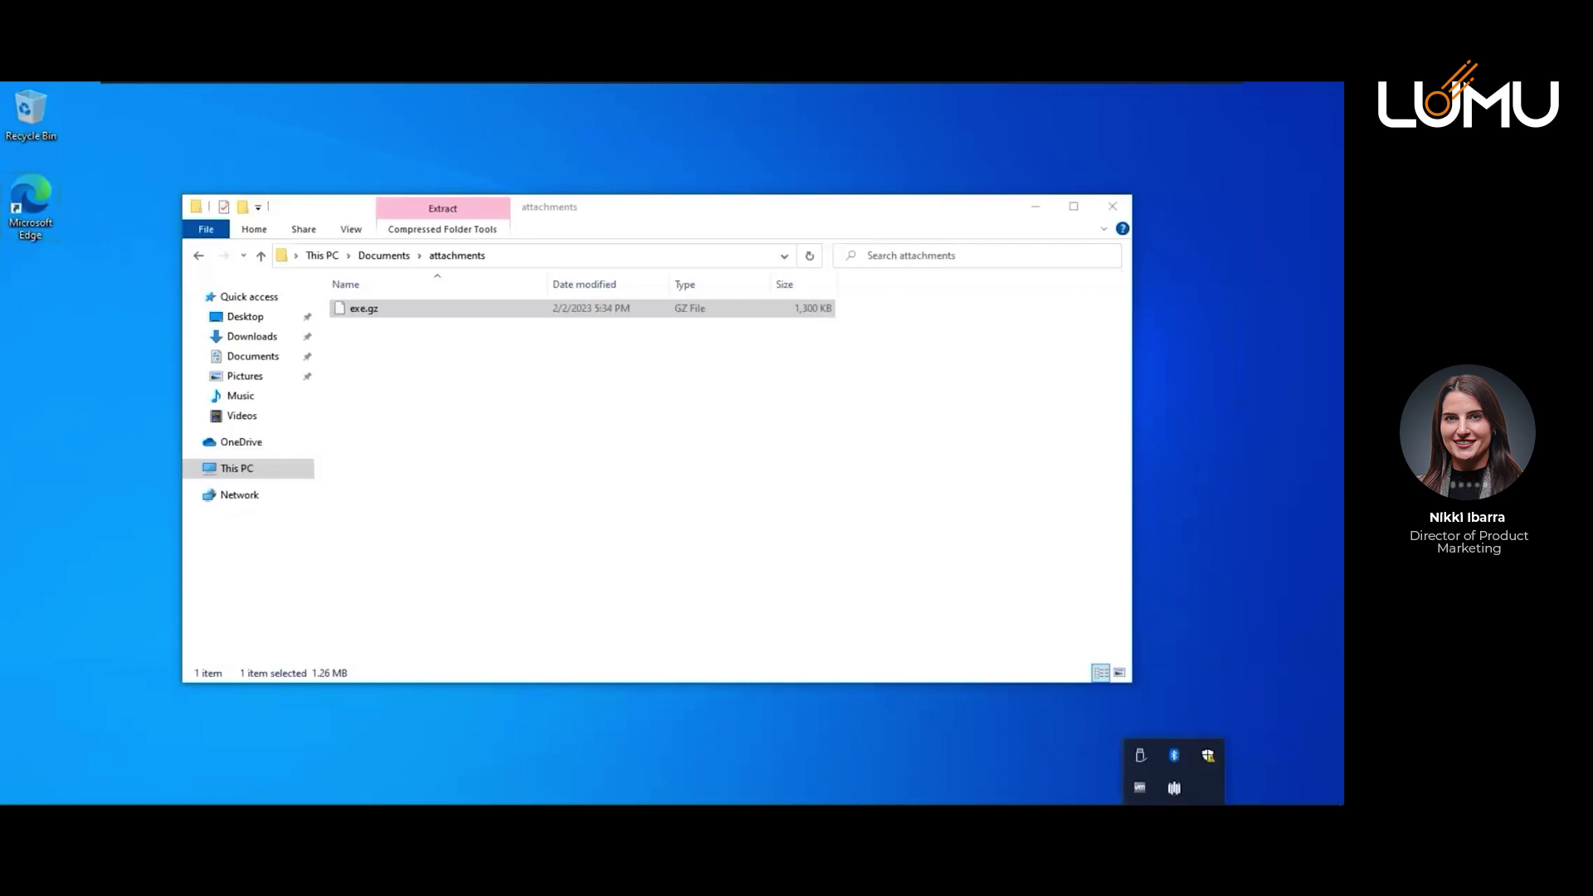
left_click(1175, 789)
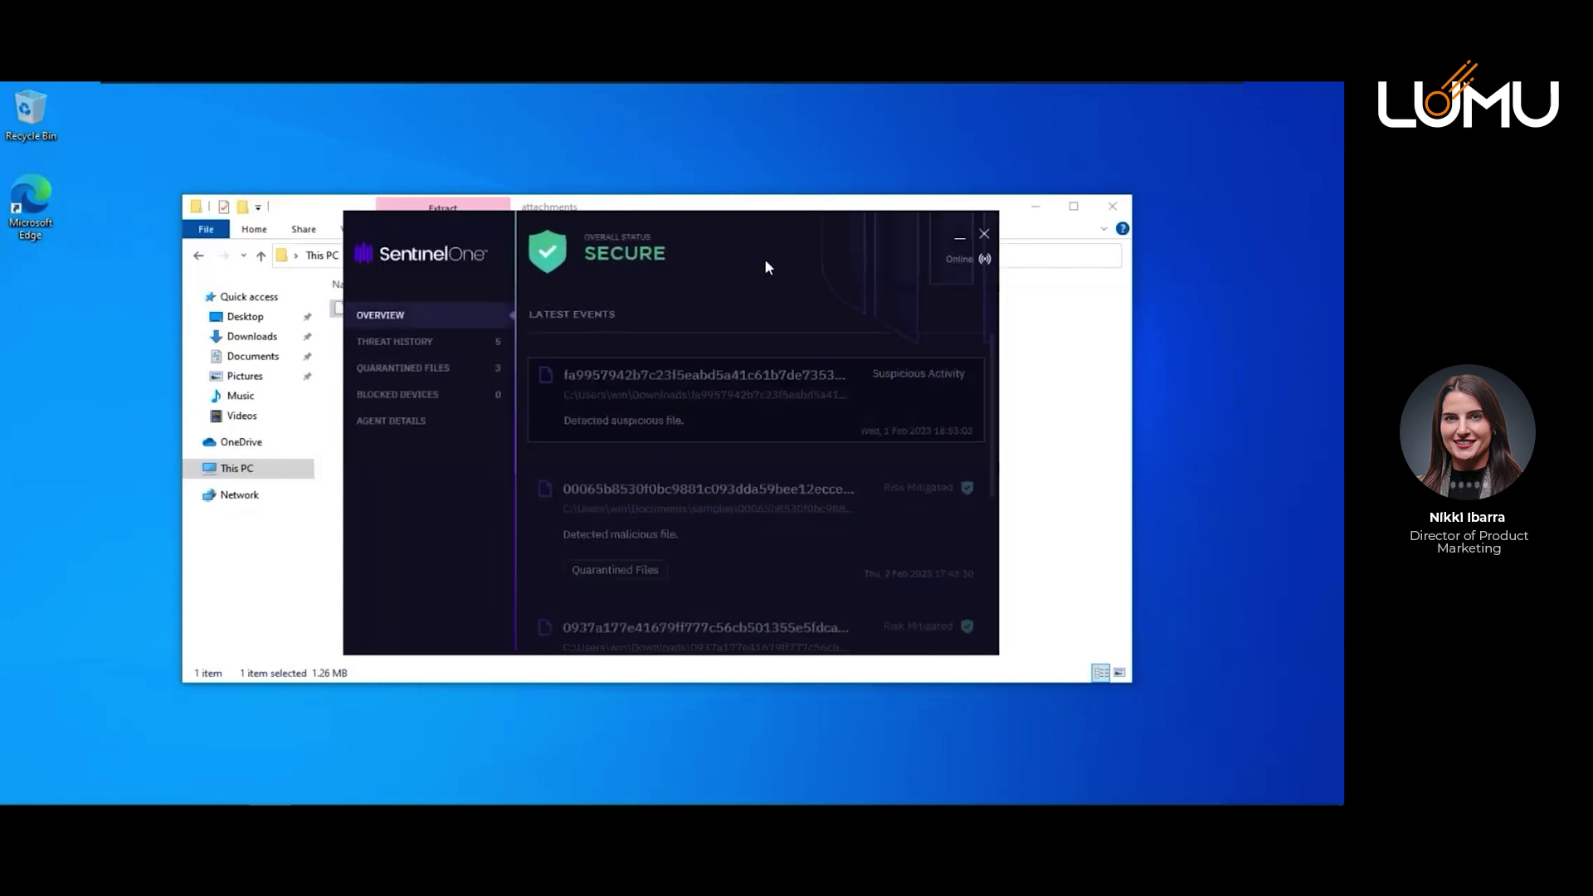
left_click(984, 234)
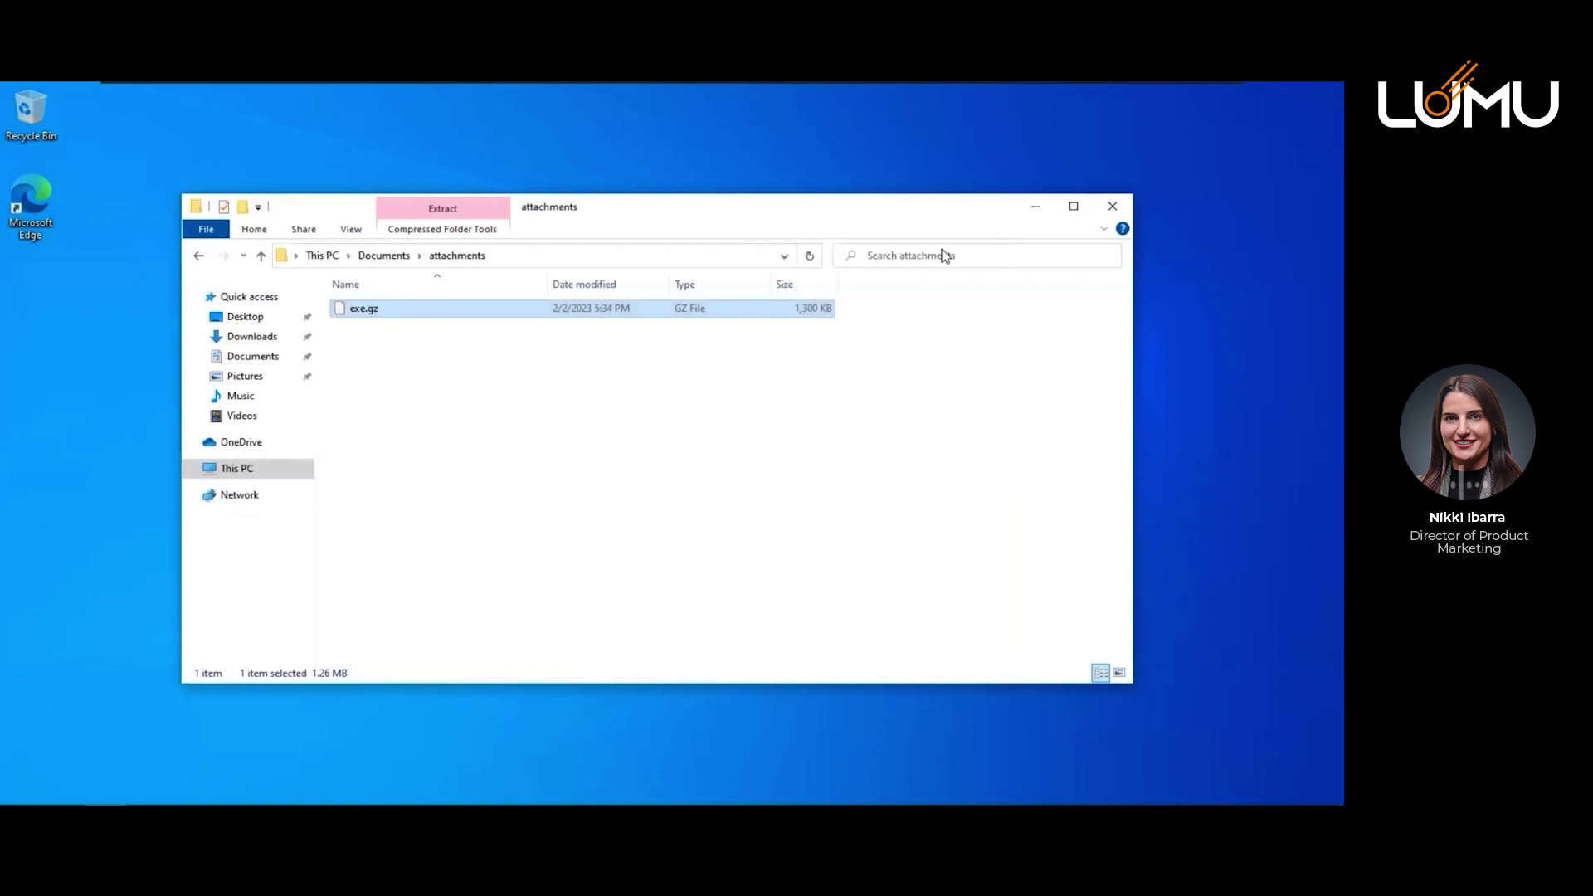
Extract the exe.gz archive with 7-Zip directly into the attachments folder.
left_click(371, 314)
right_click(380, 320)
left_click(367, 333)
left_click(357, 313)
right_click(354, 307)
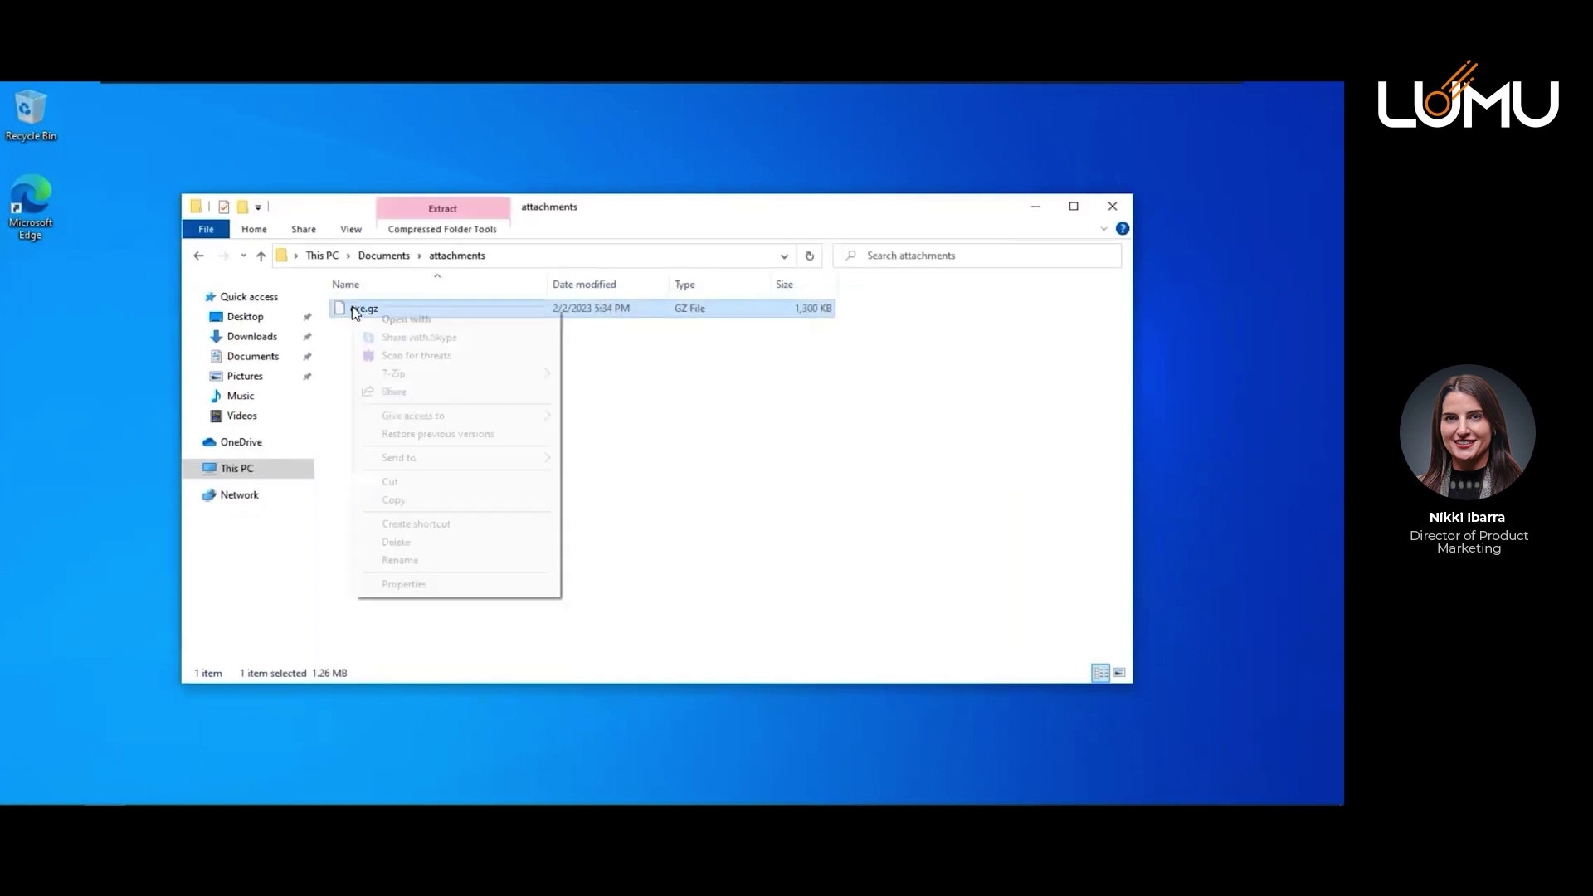
mouse_move(410, 372)
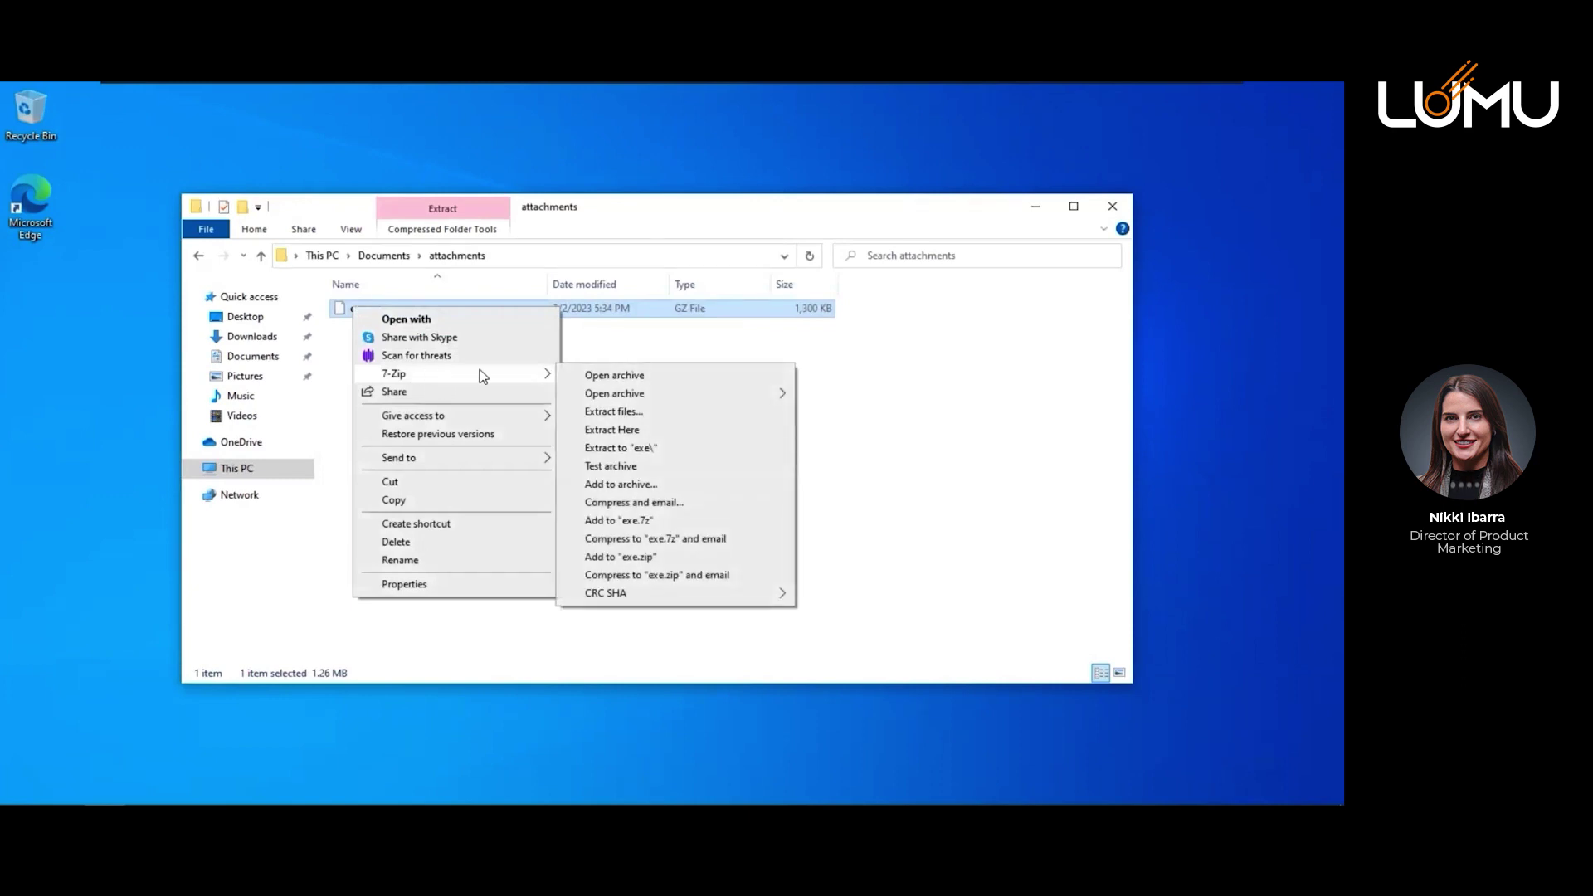
left_click(612, 430)
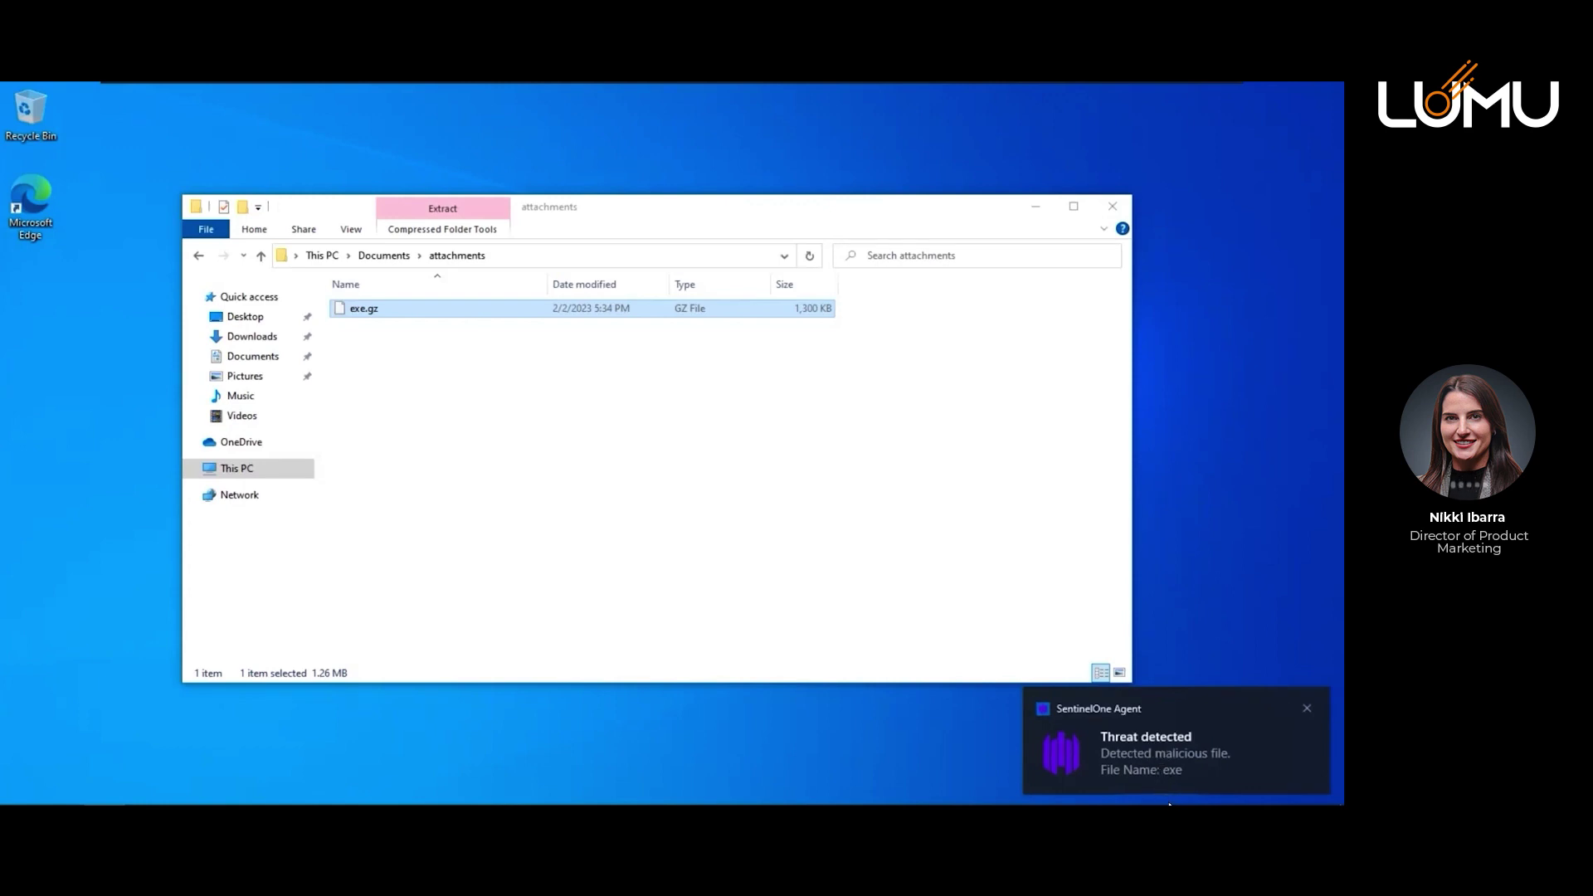
Dismiss the SentinelOne agent's notifications and open the agent to review its latest events.
left_click(1307, 708)
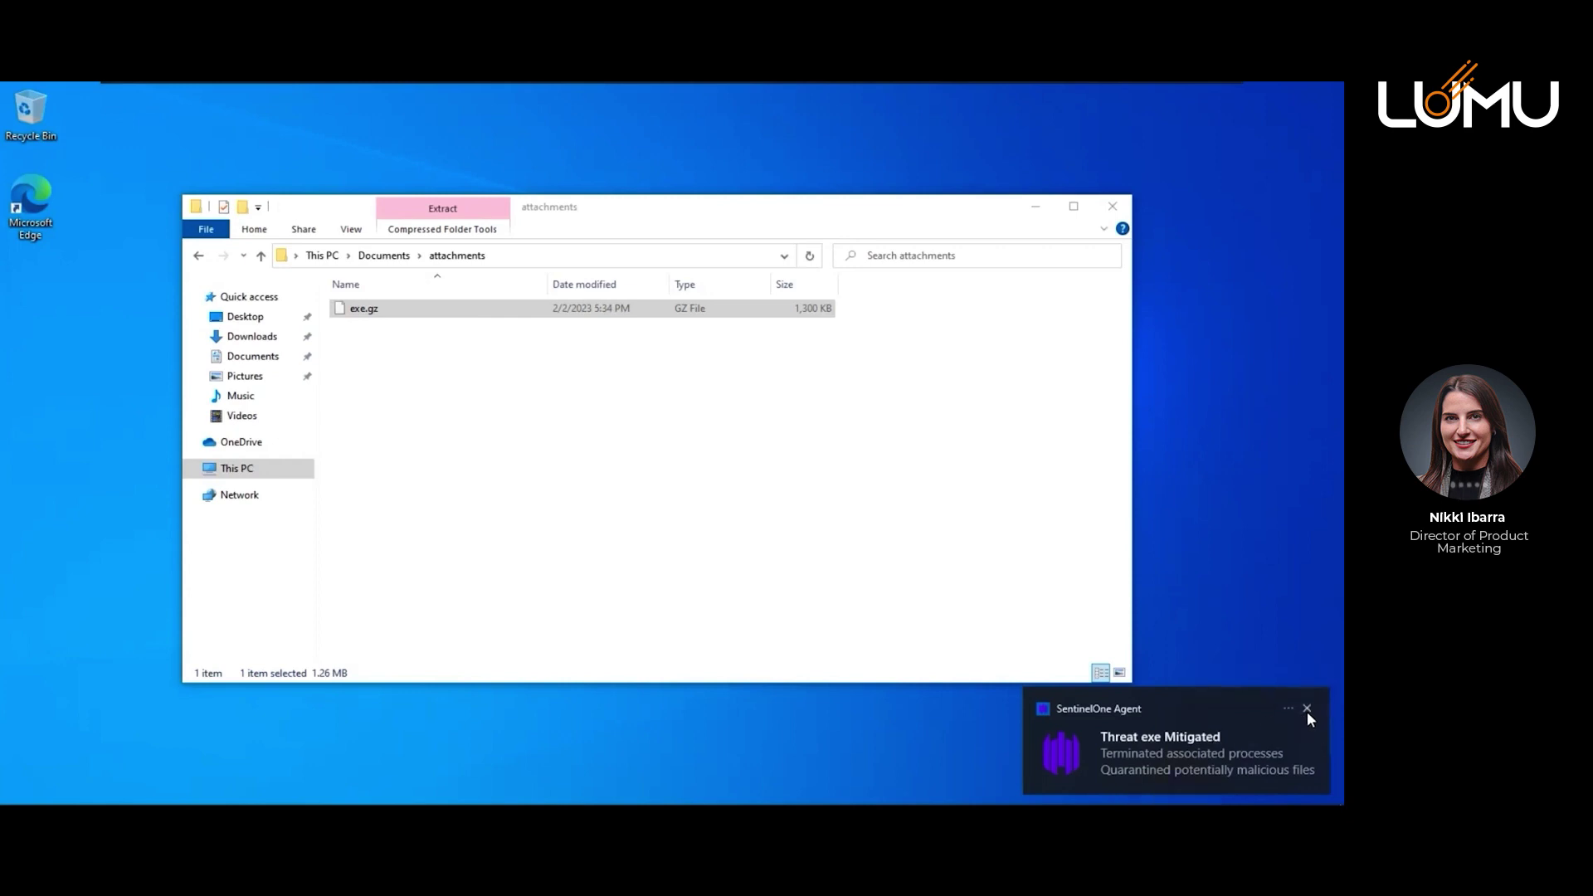
left_click(1307, 710)
left_click(1174, 820)
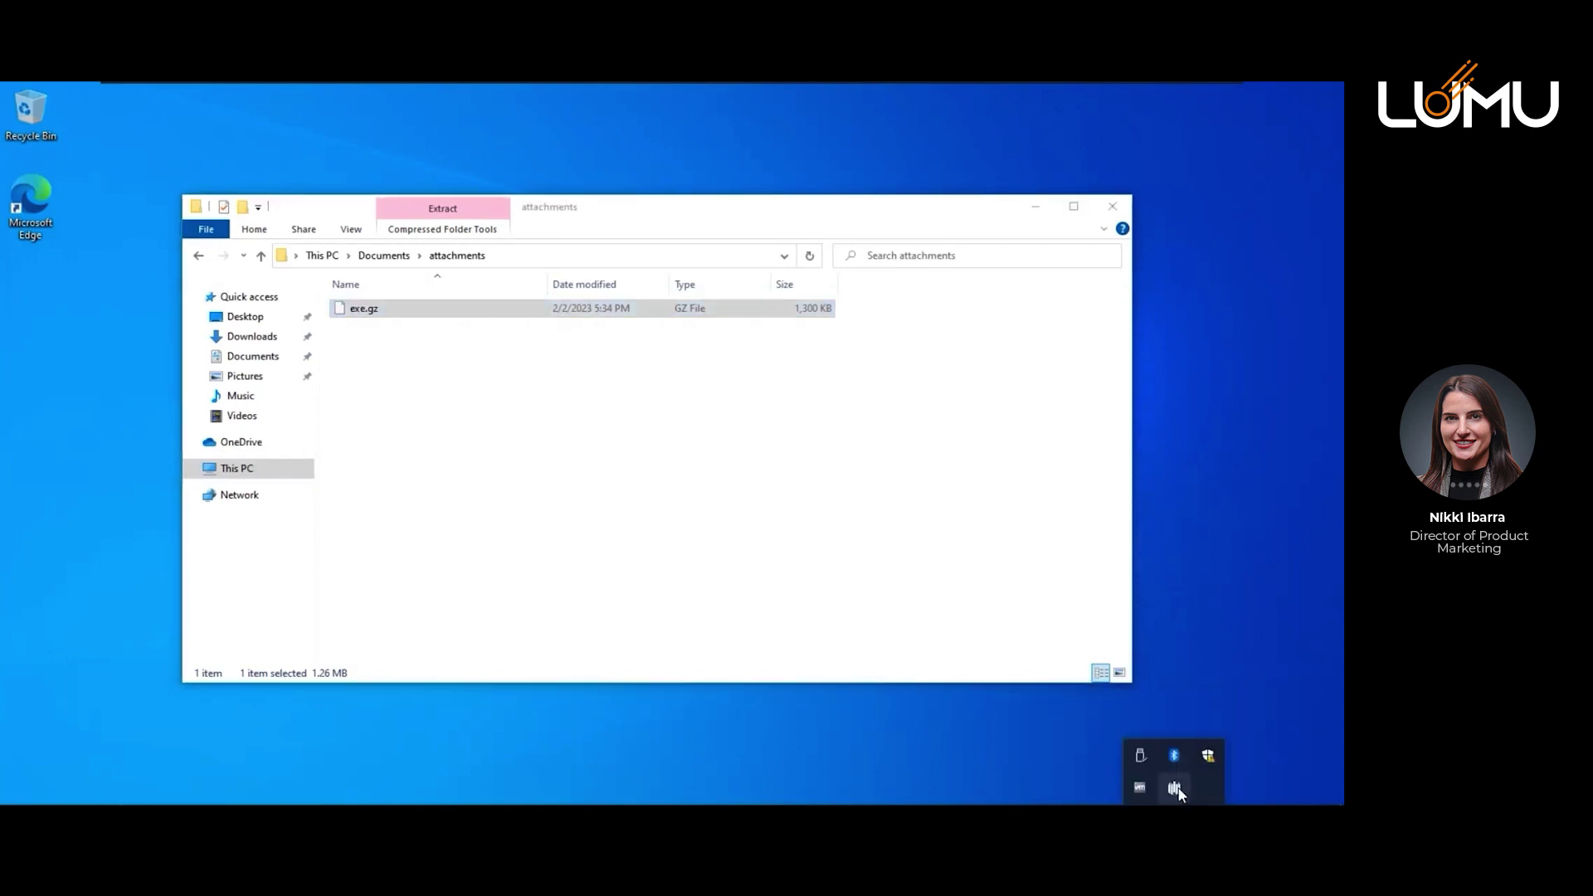
left_click(1175, 788)
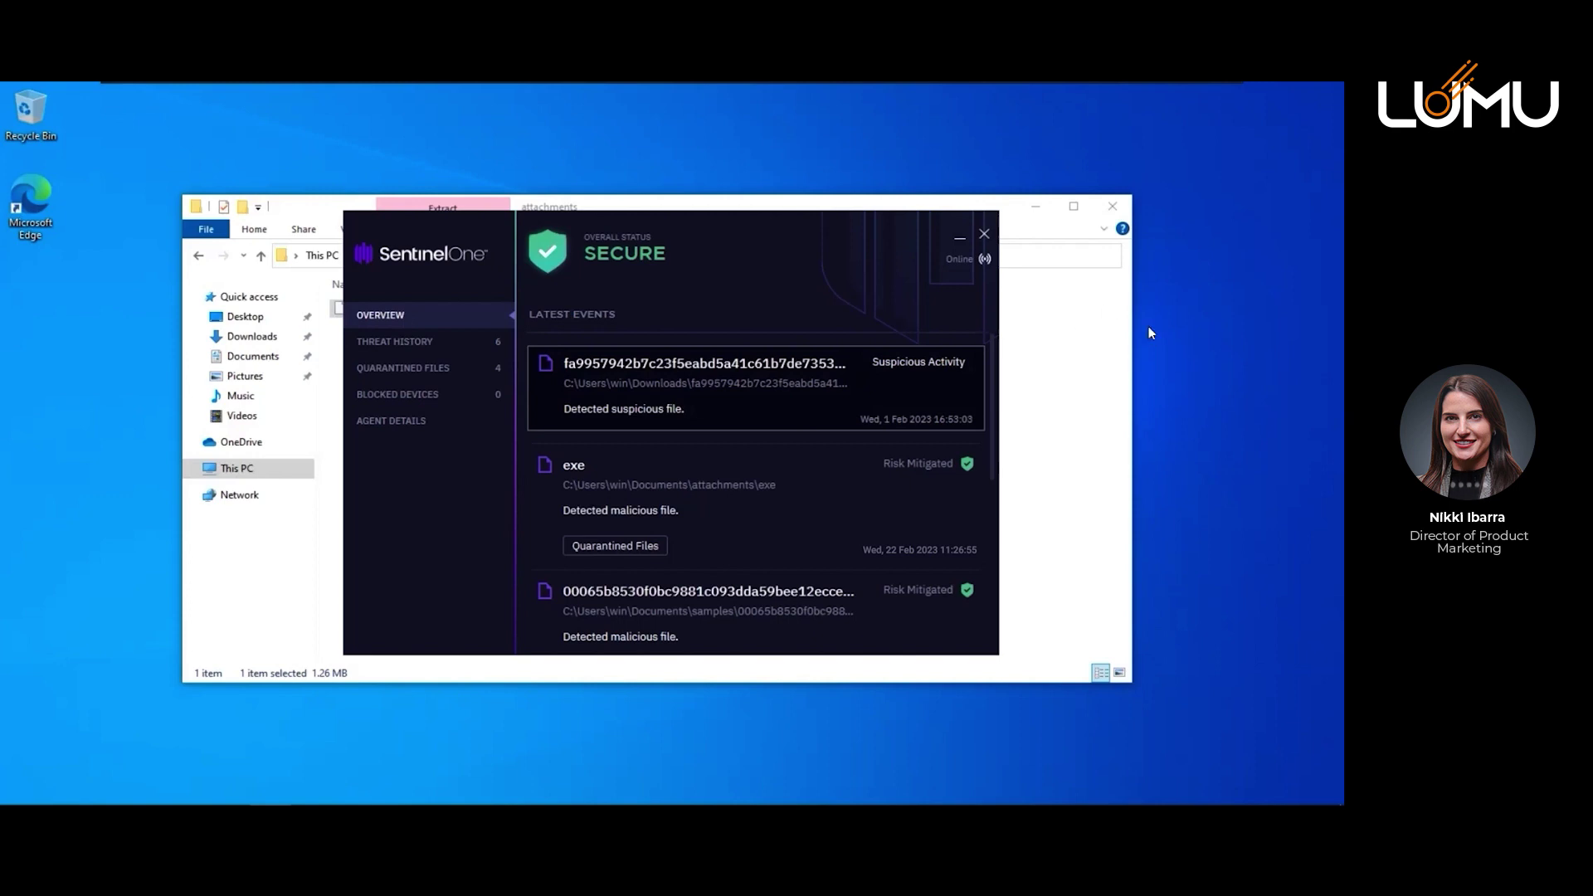
Switch to the SentinelOne console, open the exe threat from the incidents and examine which engine detected it.
key("alt+Tab")
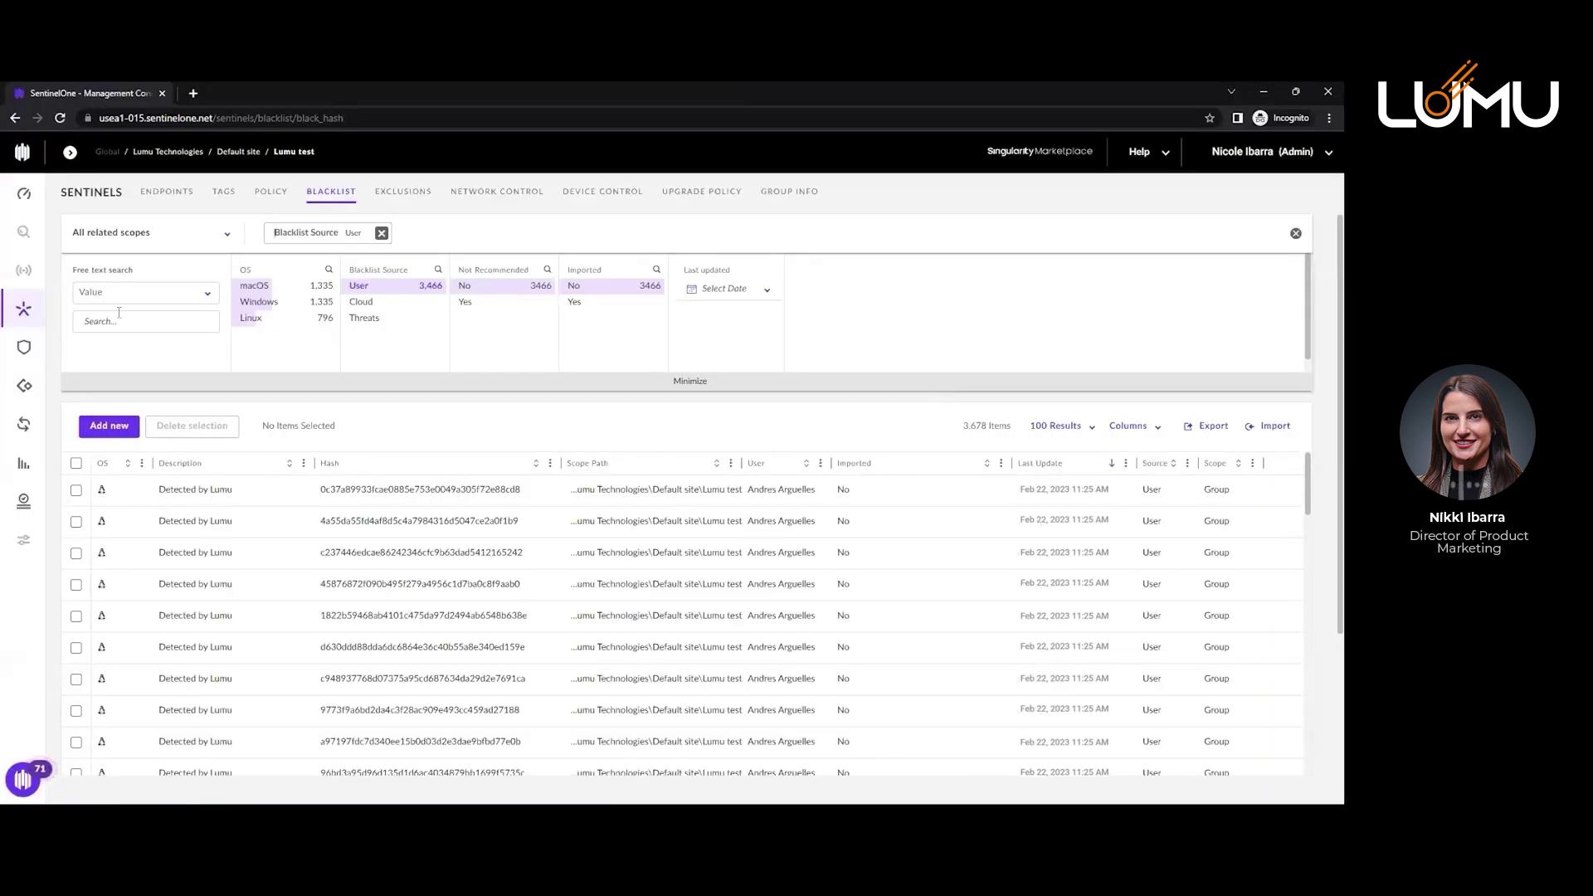
mouse_move(26, 325)
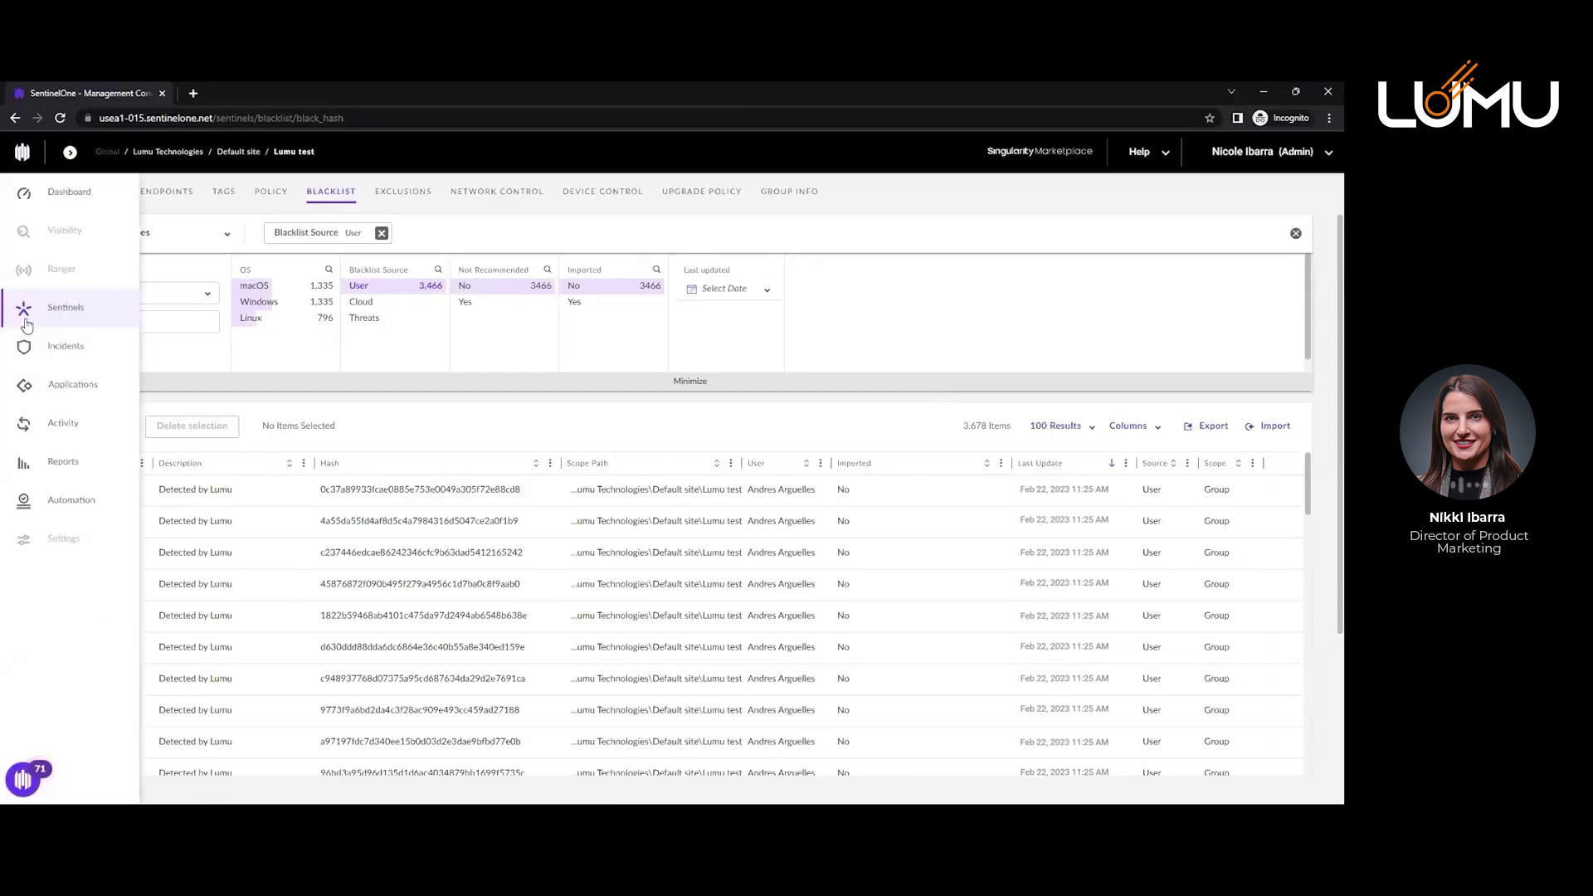
left_click(53, 359)
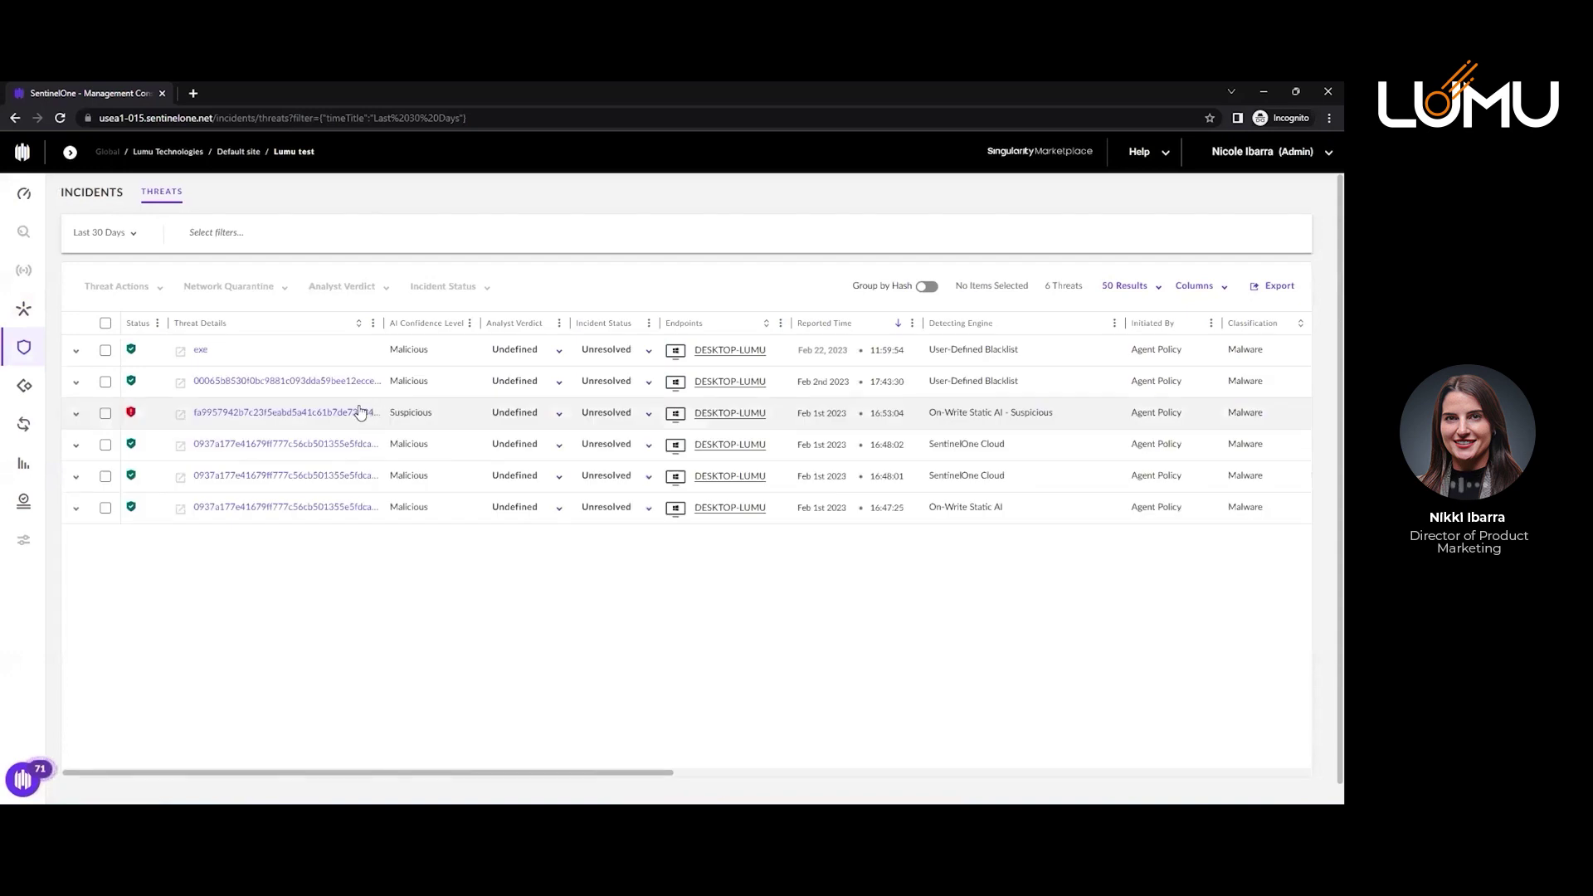
left_click(200, 351)
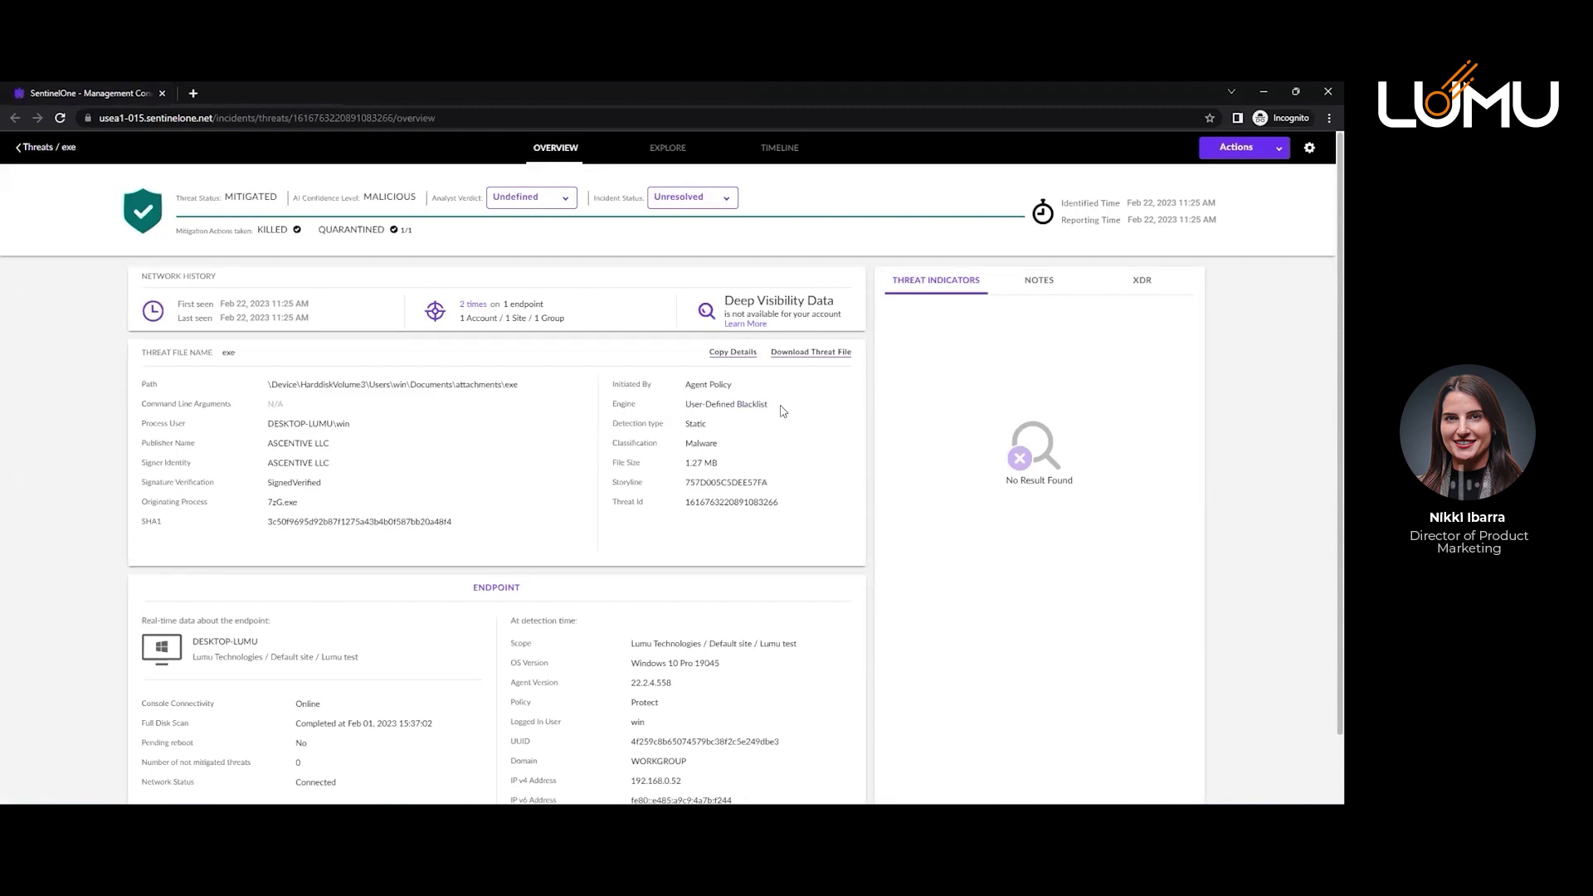
left_click_drag(773, 408, 684, 408)
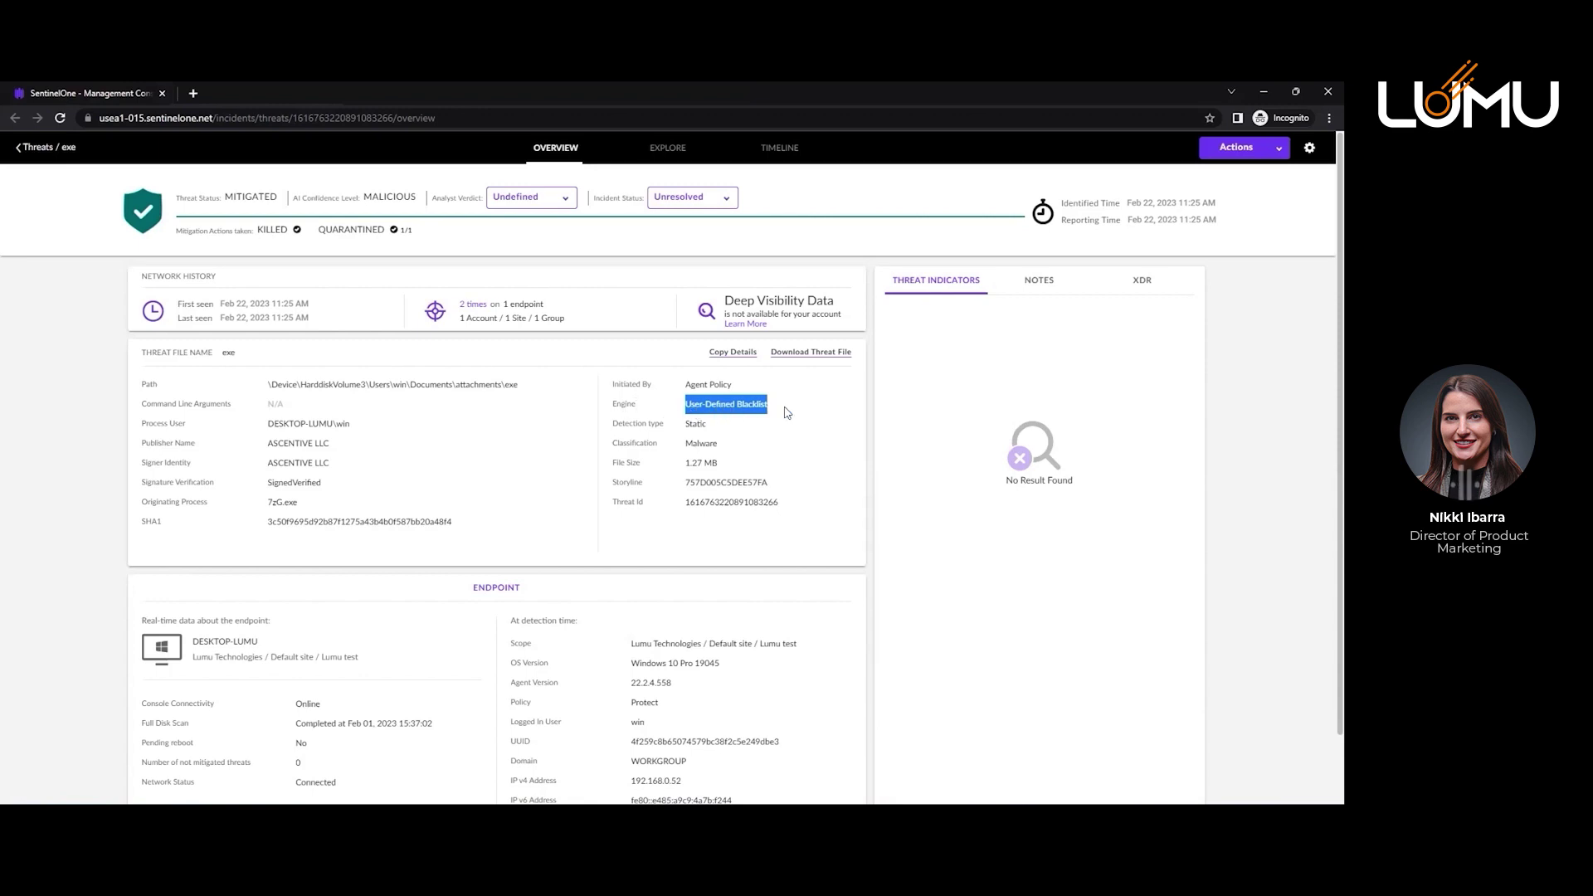
left_click(811, 442)
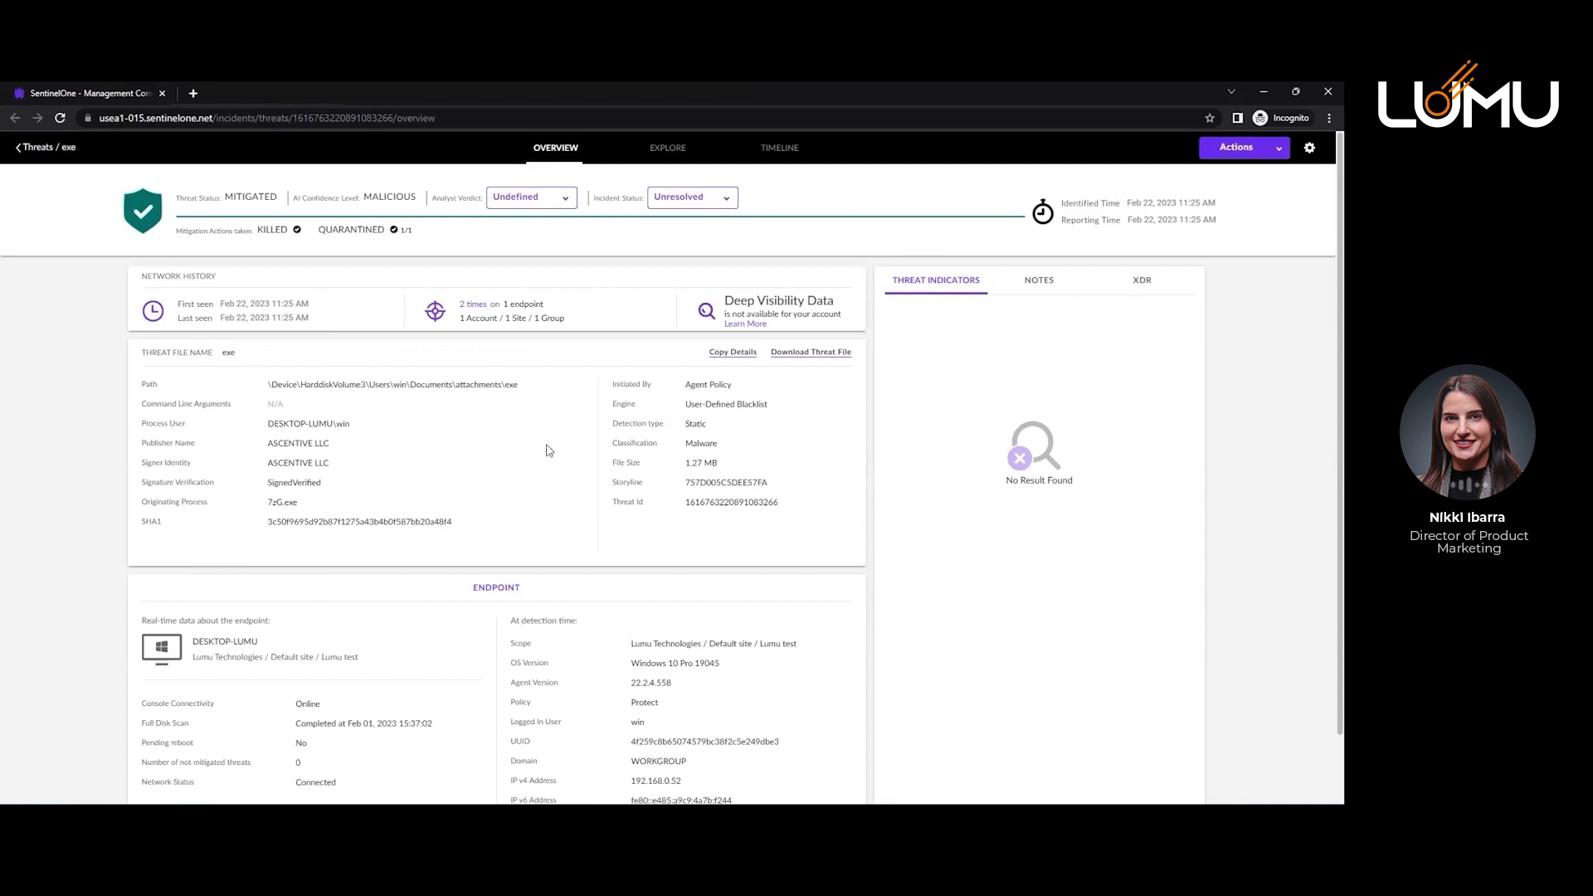
Review the endpoint details in the exe threat's overview.
scroll(548, 450, "down", 1)
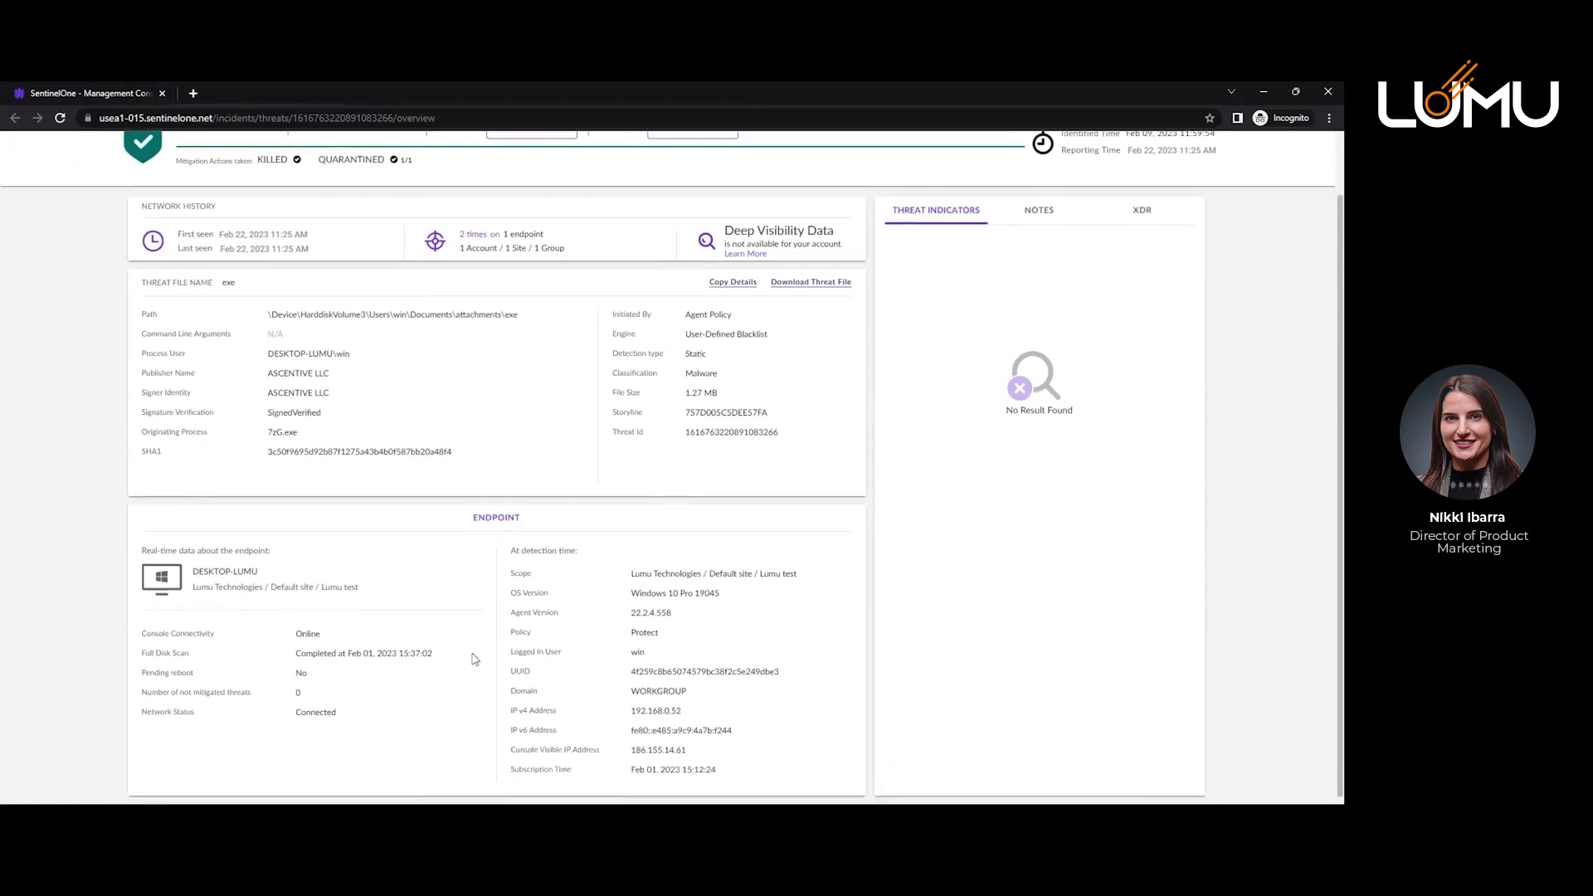
scroll(712, 601, "up", 1)
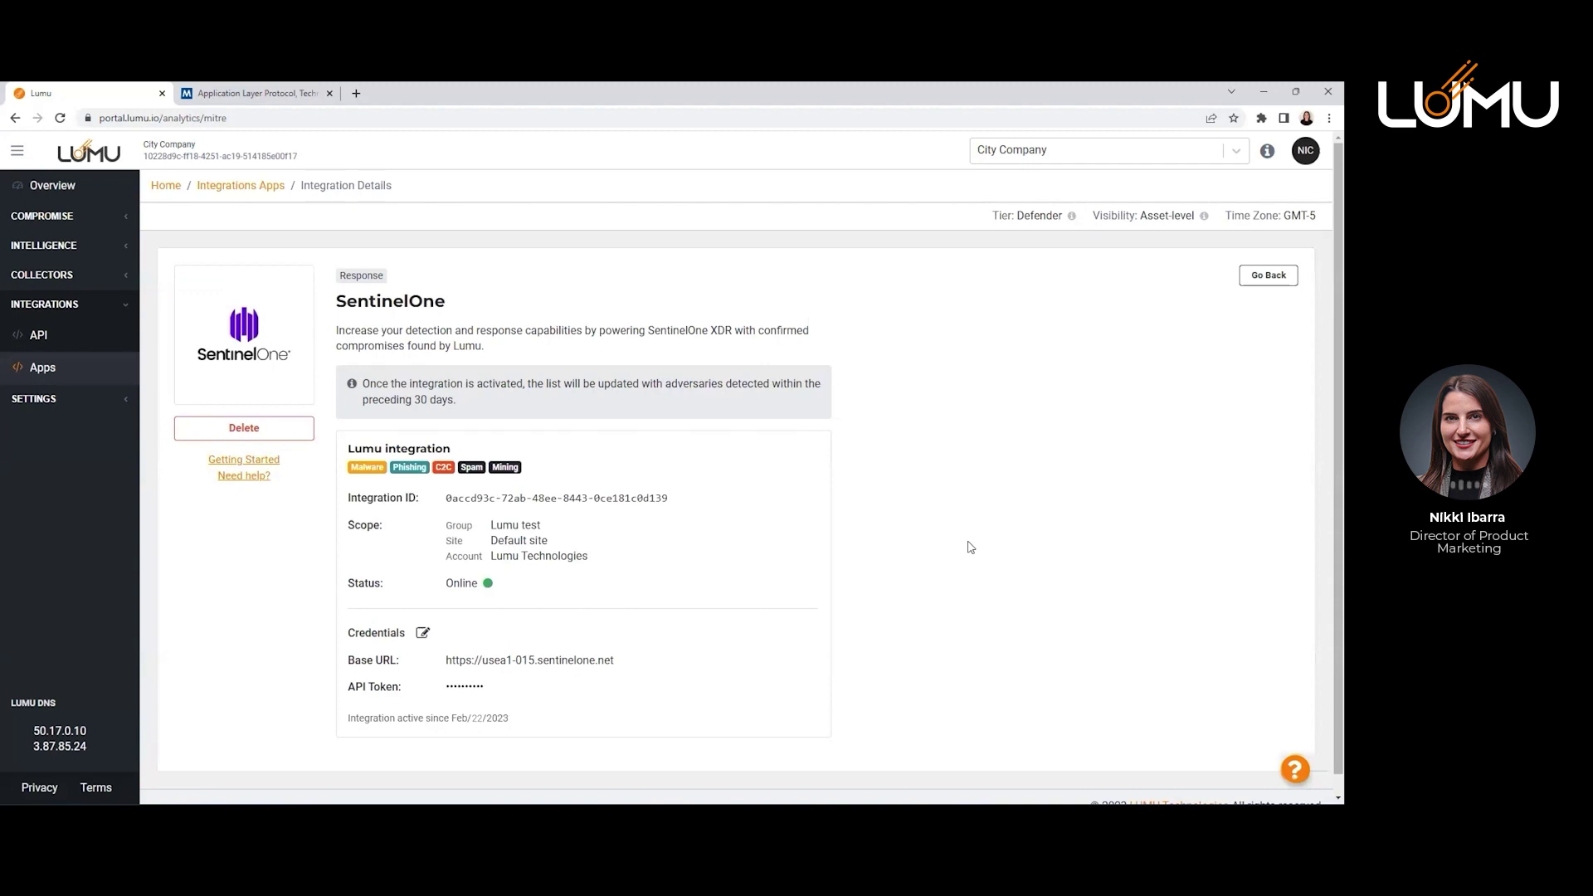
Switch to the Lumu portal, open the help widget's home view and search the documentation for "sentin".
left_click(1295, 769)
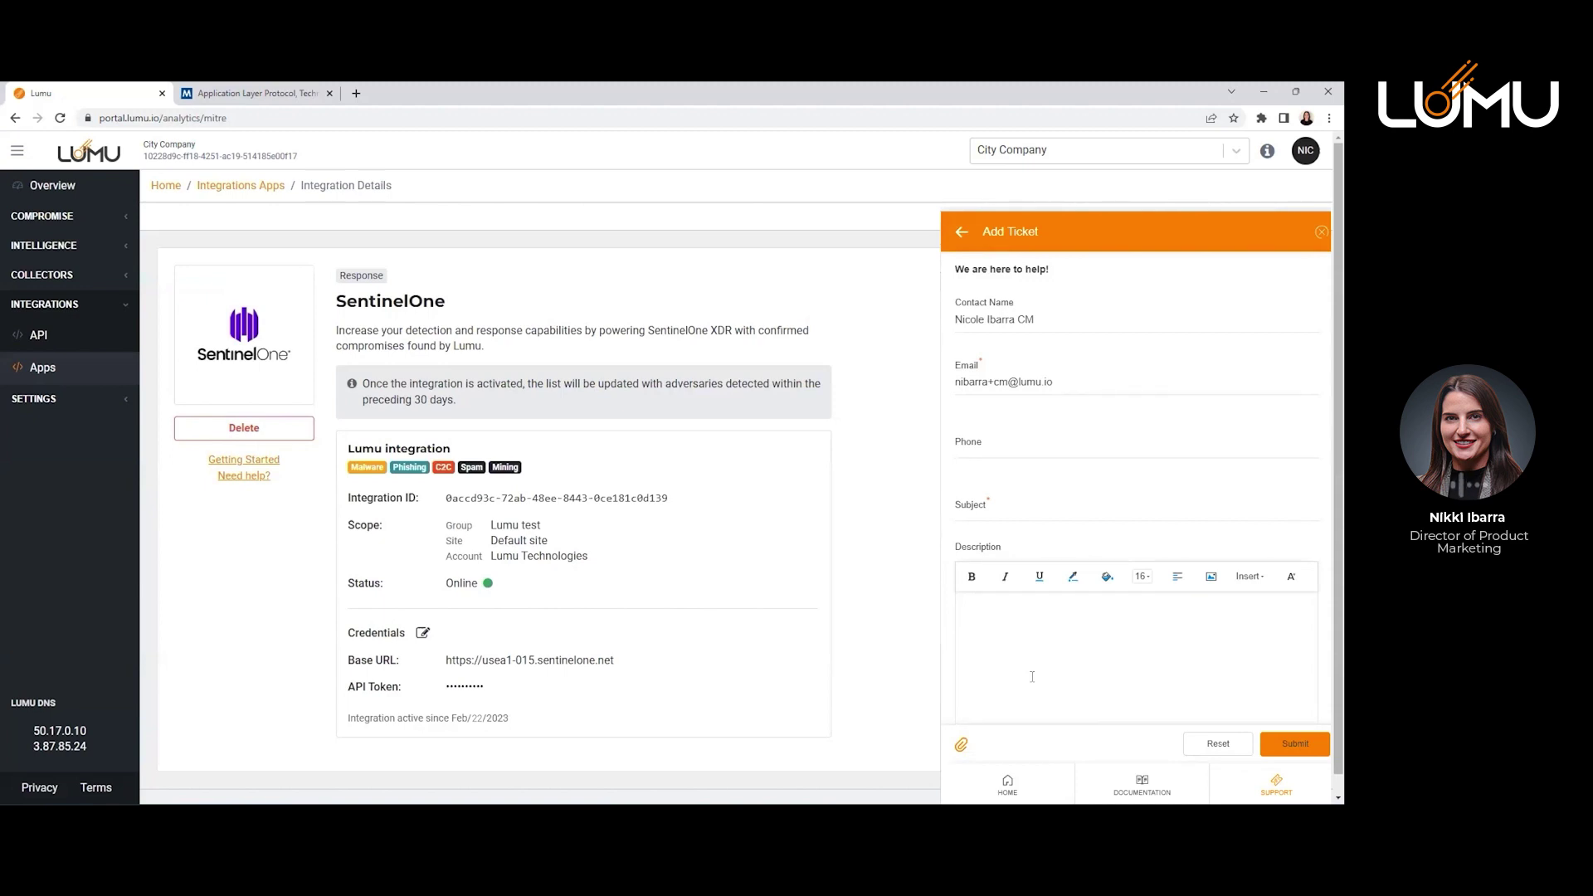
left_click(1008, 785)
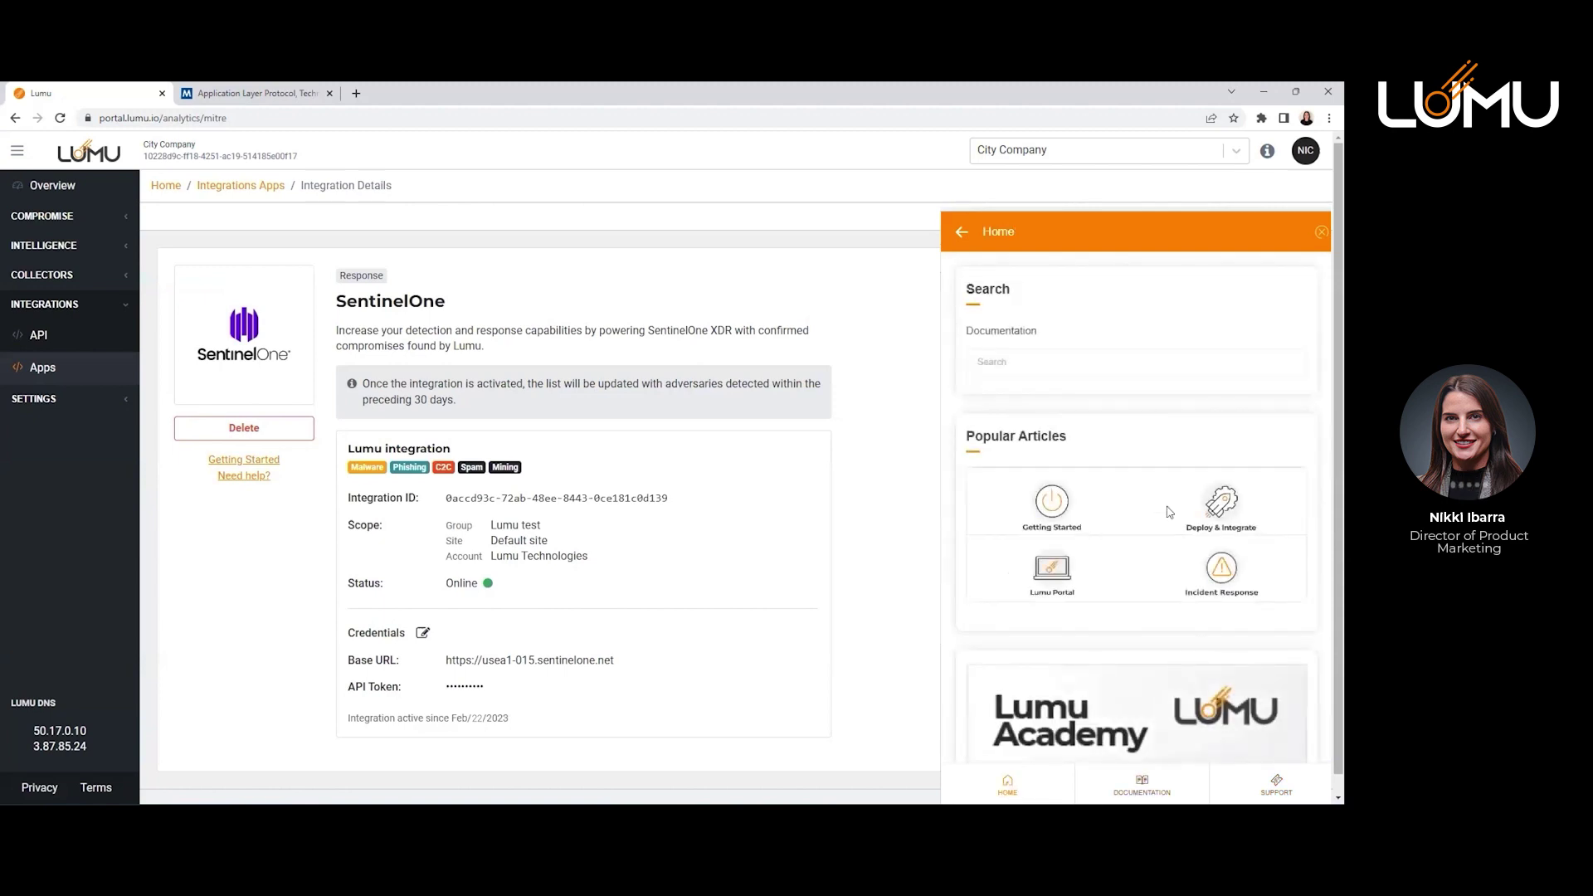
left_click(1067, 360)
type("sen")
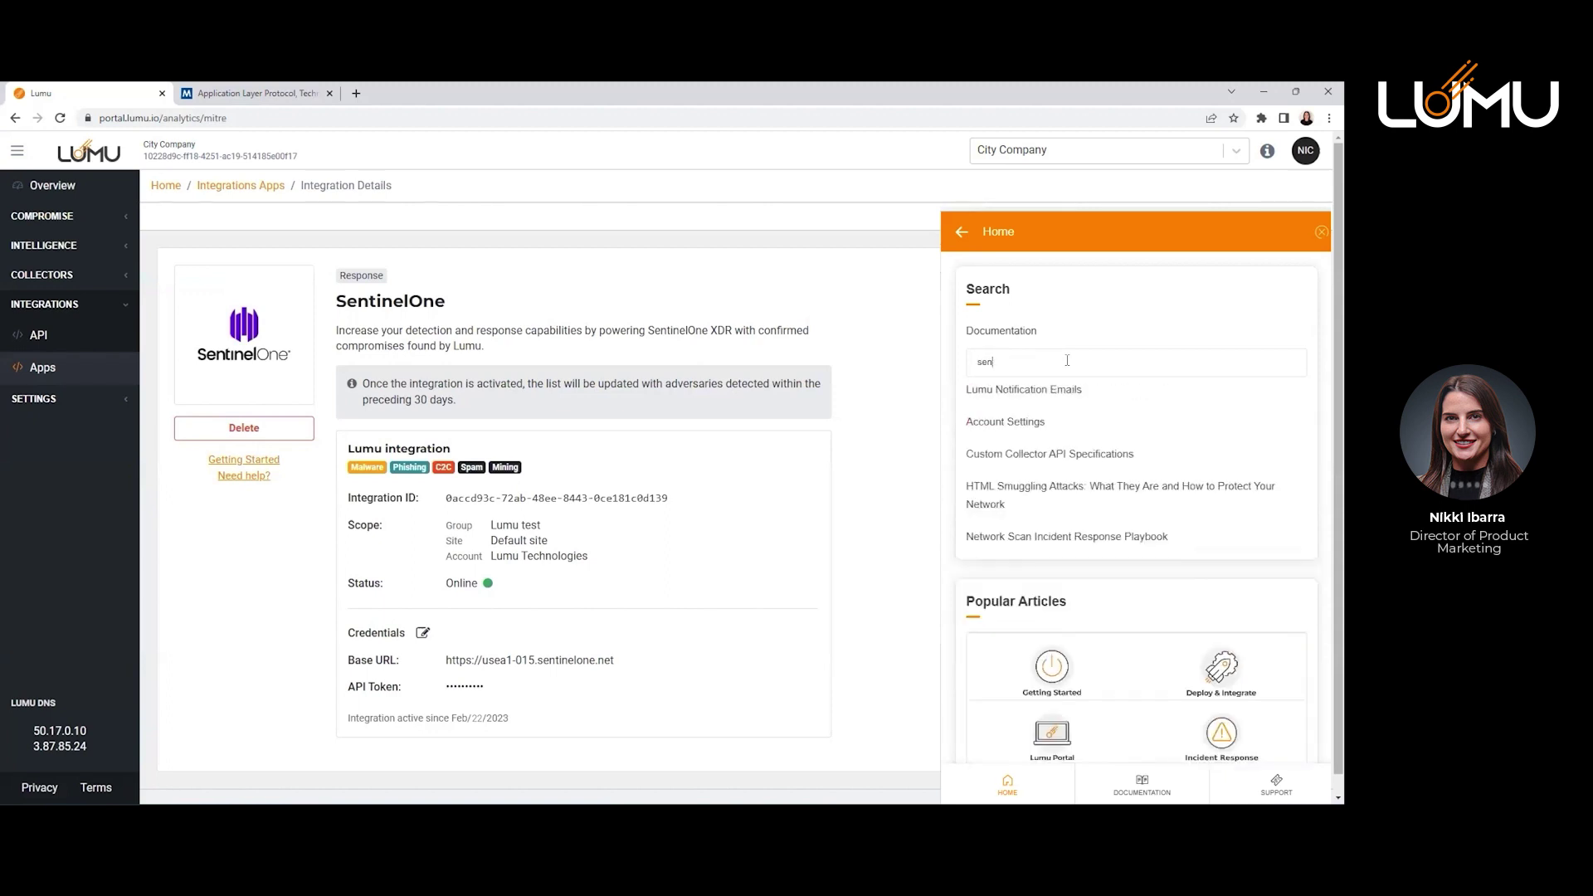
type("ttin")
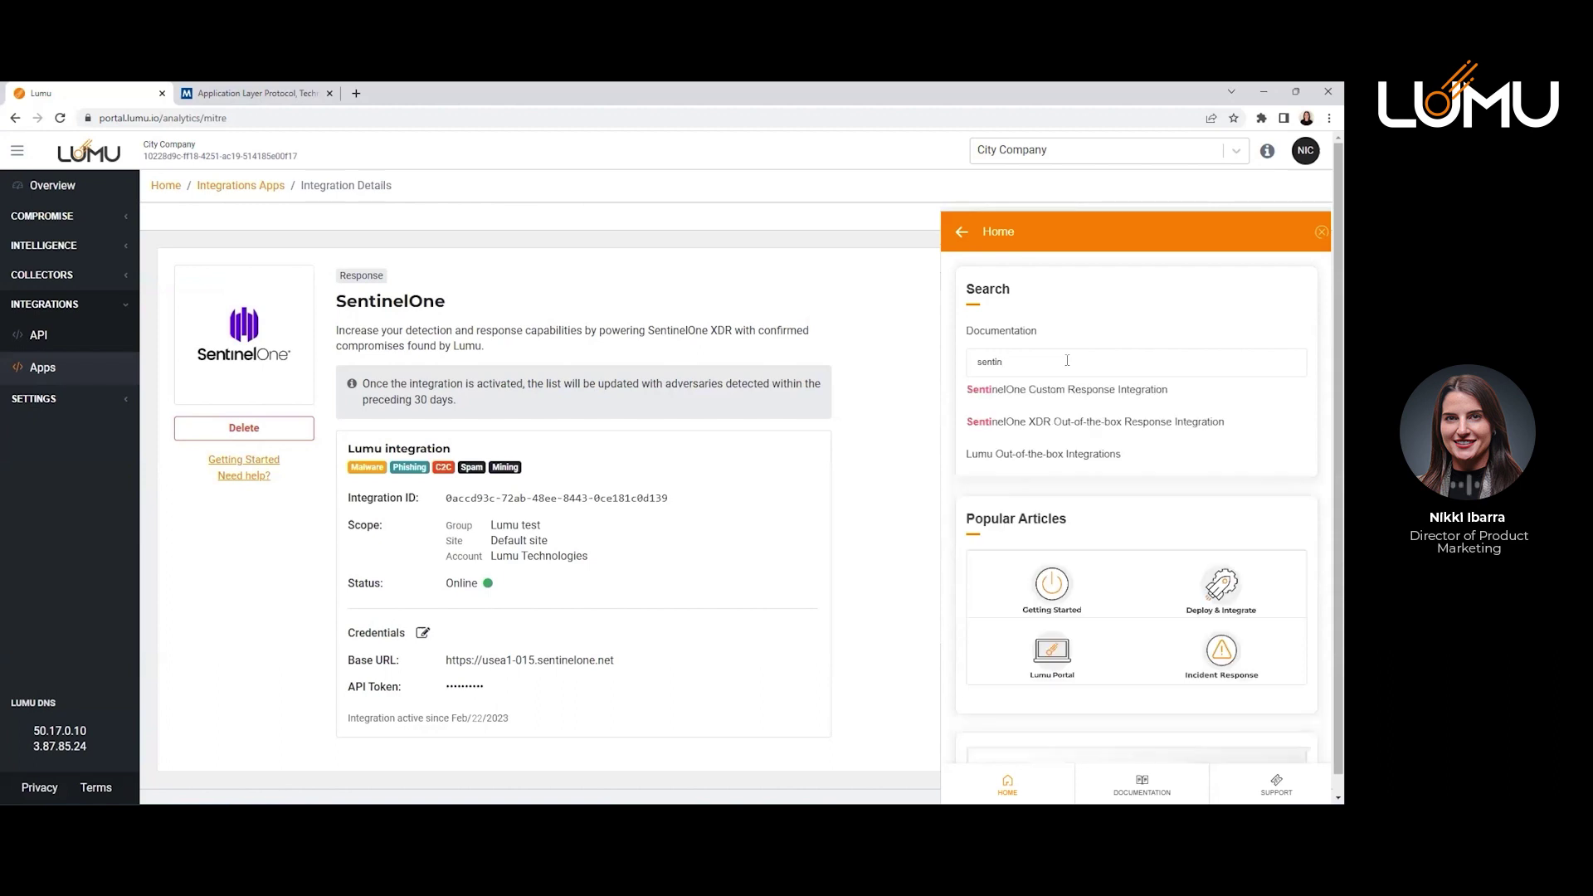